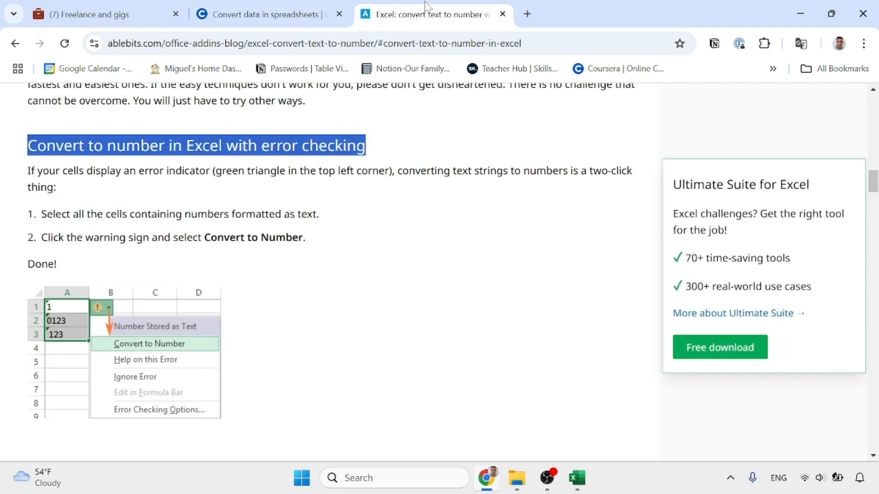
Examine the article's introduction on converting text to numbers and its section on the error-checking method.
{"action": "scroll", "coordinate": [139, 196], "scroll_direction": "up", "scroll_amount": 2}
{"action": "left_click_drag", "start_coordinate": [27, 124], "coordinate": [383, 133]}
{"action": "left_click", "coordinate": [382, 133]}
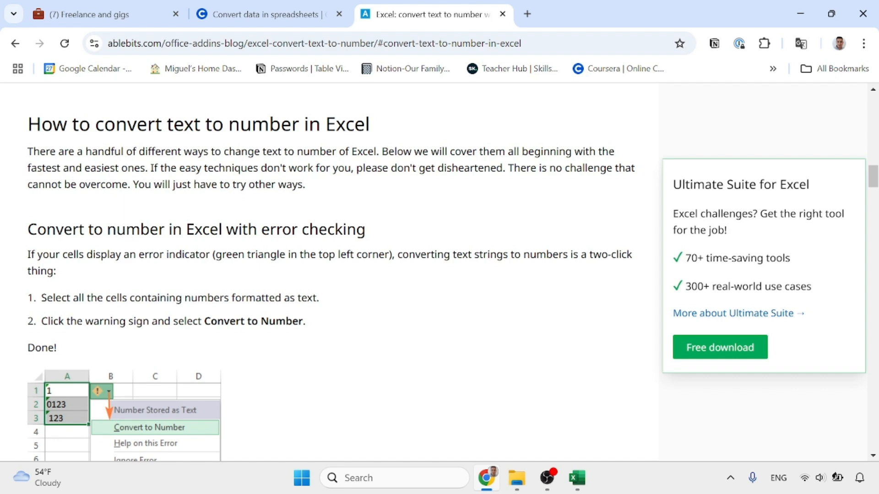
{"action": "left_click_drag", "start_coordinate": [28, 185], "coordinate": [304, 185]}
{"action": "left_click", "coordinate": [326, 193]}
{"action": "scroll", "coordinate": [325, 192], "scroll_direction": "down", "scroll_amount": 1}
{"action": "scroll", "coordinate": [328, 194], "scroll_direction": "down", "scroll_amount": 1}
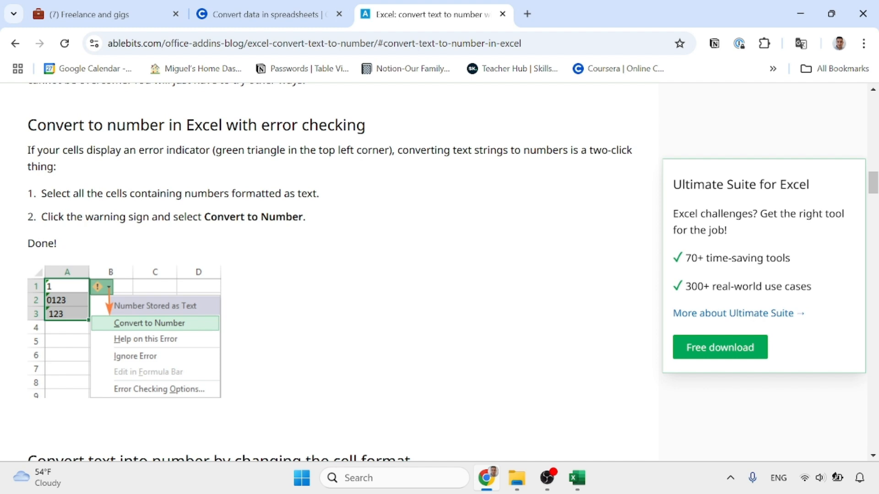
{"action": "left_click_drag", "start_coordinate": [214, 151], "coordinate": [399, 150]}
{"action": "left_click", "coordinate": [412, 168]}
Switch to the Excel workbook and enter 1234 in cell E2.
{"action": "left_click", "coordinate": [577, 478]}
{"action": "type", "text": "123"}
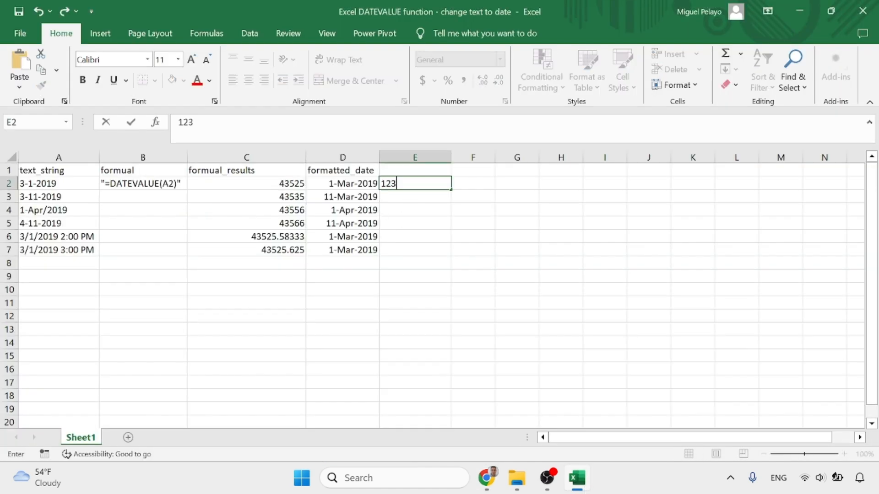
{"action": "type", "text": "4"}
{"action": "left_click", "coordinate": [433, 187]}
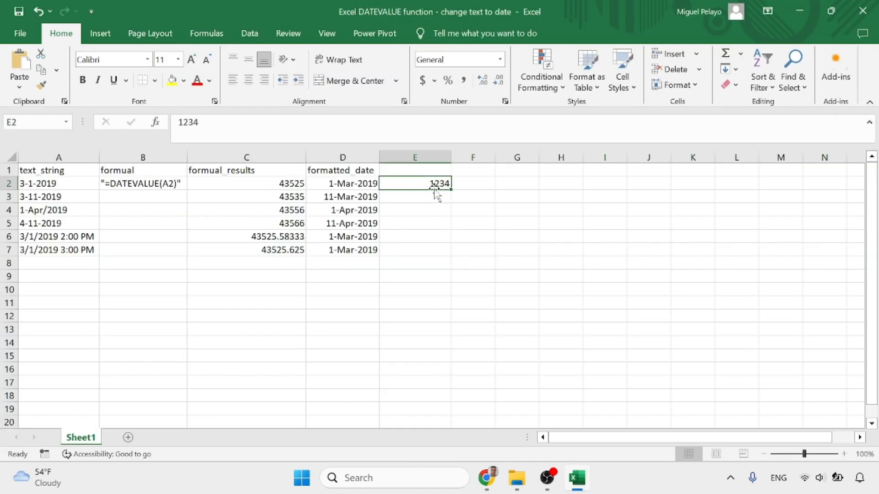
Format all of column E as Text.
{"action": "left_click", "coordinate": [427, 198]}
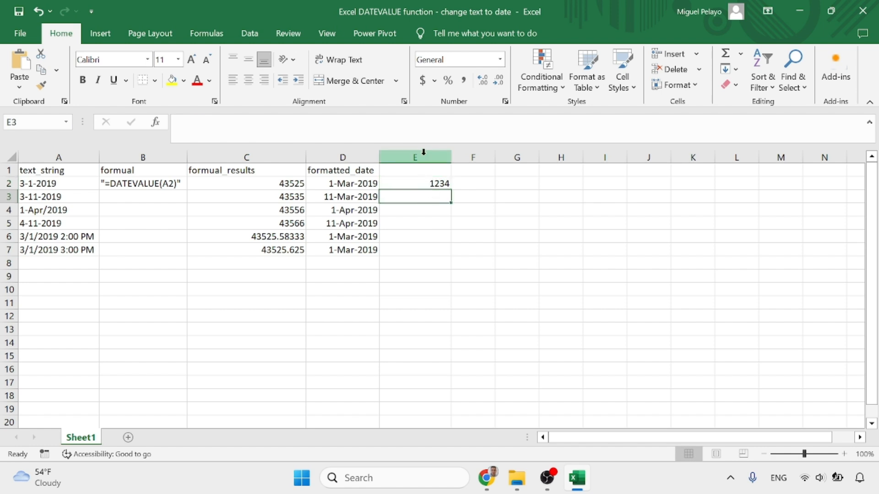
{"action": "left_click", "coordinate": [423, 154]}
{"action": "left_click", "coordinate": [506, 101]}
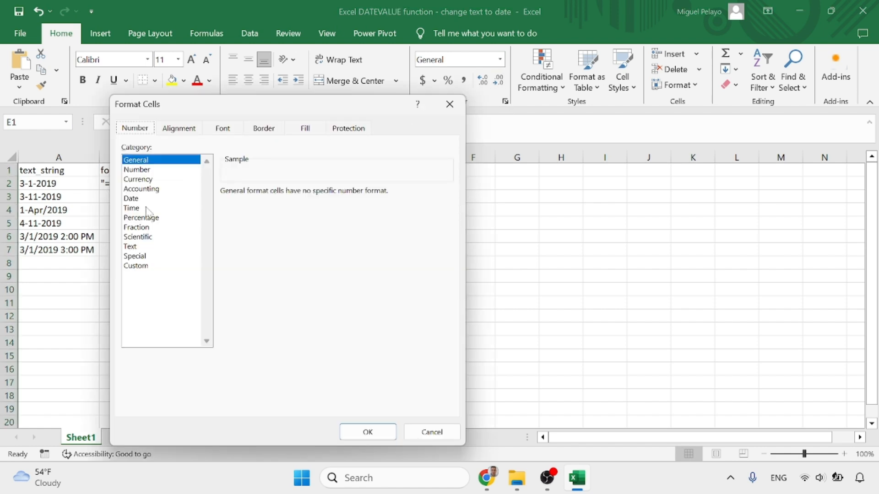
{"action": "left_click", "coordinate": [132, 247]}
{"action": "left_click", "coordinate": [367, 432]}
{"action": "left_click", "coordinate": [463, 175]}
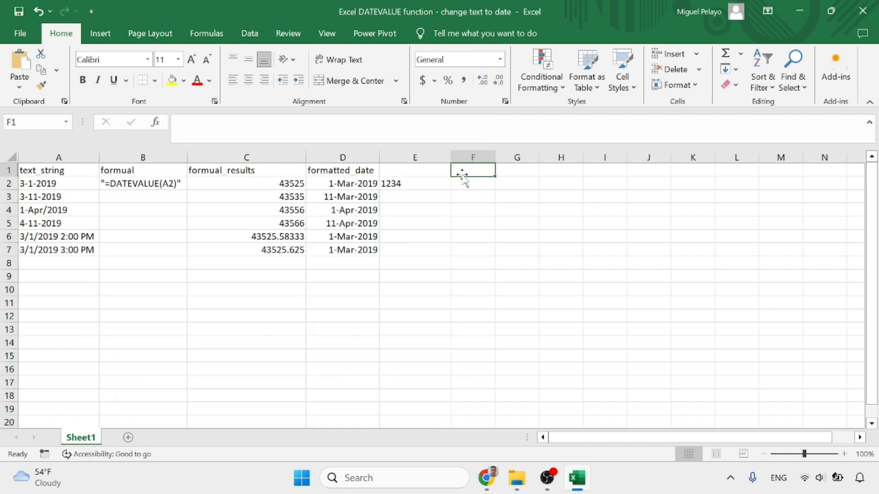
Enter 1234 in the text-formatted cell E3 and select that cell again.
{"action": "key", "text": "Down"}
{"action": "key", "text": "Left"}
{"action": "key", "text": "Left"}
{"action": "key", "text": "Right"}
{"action": "key", "text": "Down"}
{"action": "type", "text": "1234"}
{"action": "key", "text": "Return"}
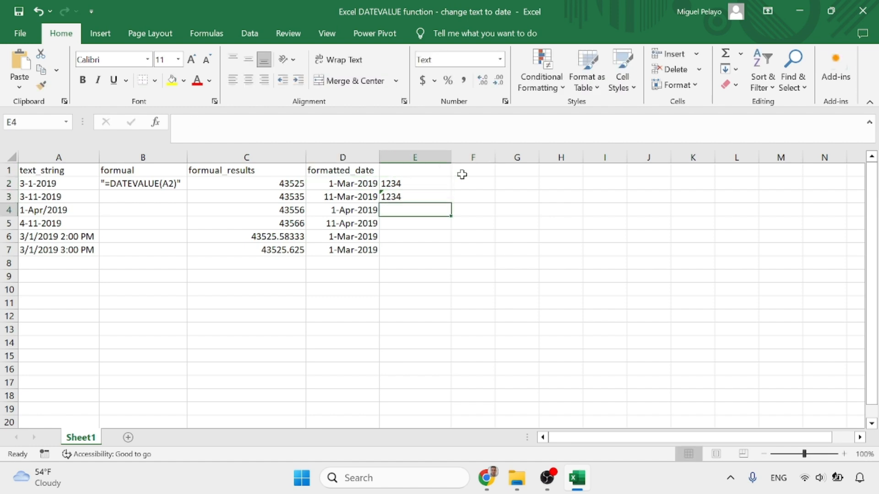
{"action": "key", "text": "Up"}
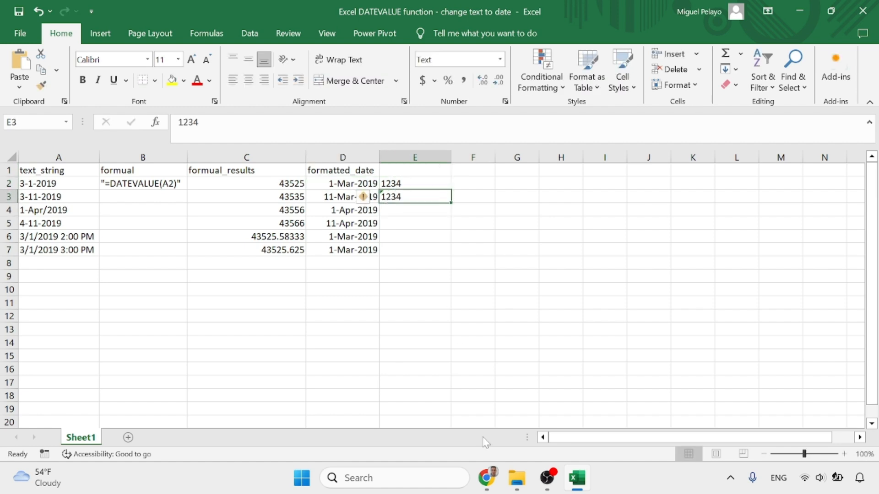
Convert the text value in cell E3 to a number with its error-checking option, and compare it with E2.
{"action": "left_click", "coordinate": [487, 478]}
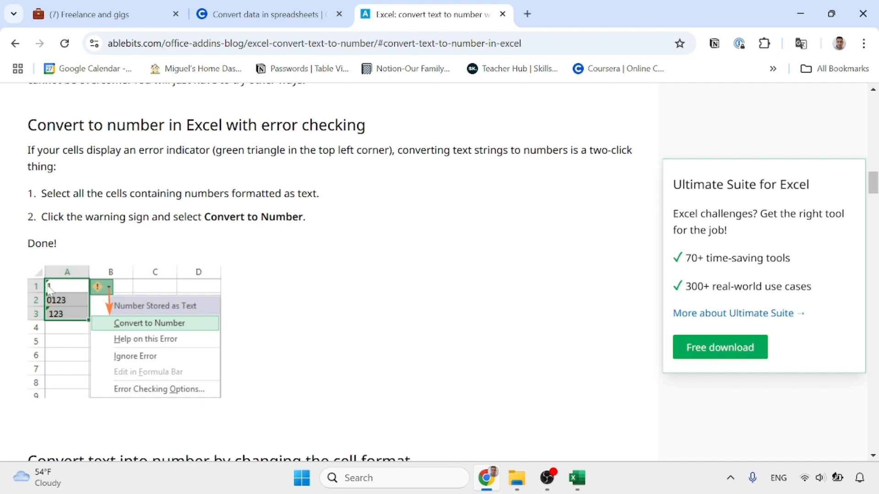
{"action": "left_click", "coordinate": [577, 478]}
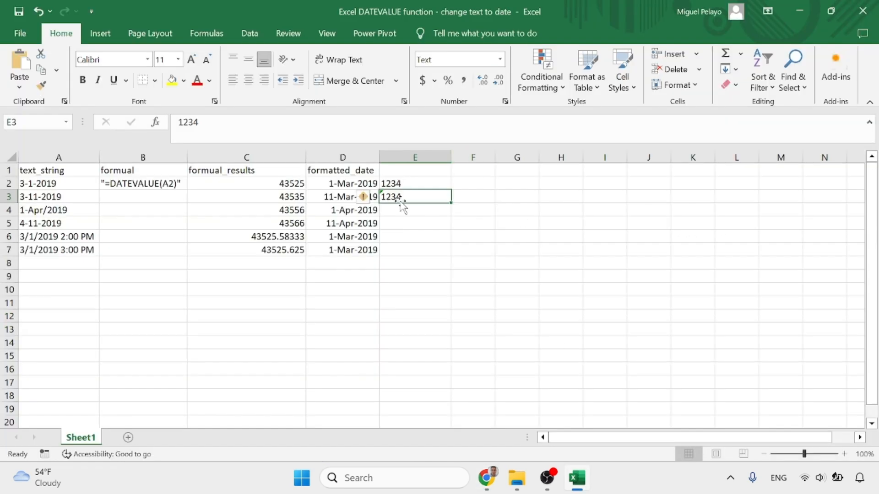
{"action": "left_click", "coordinate": [366, 198]}
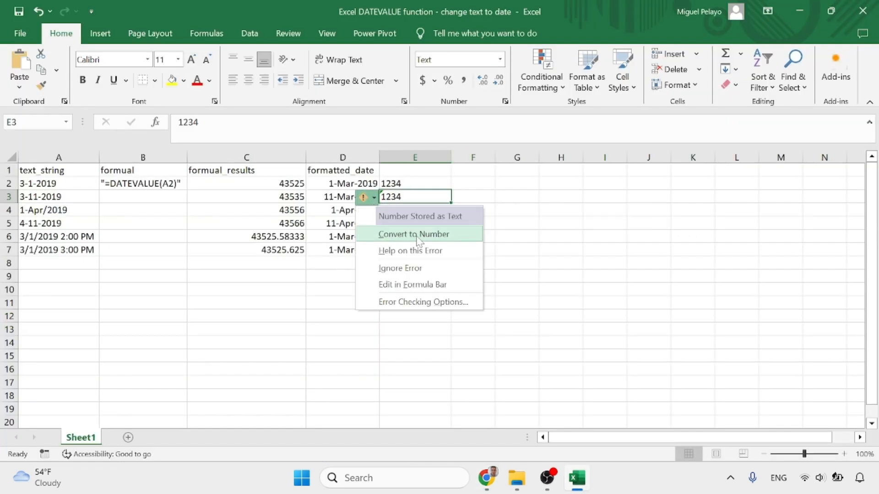
{"action": "left_click", "coordinate": [445, 238]}
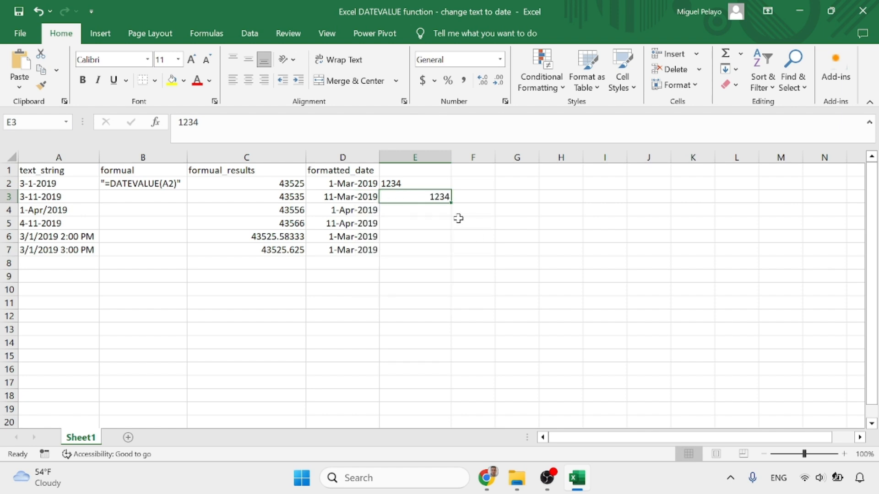
{"action": "left_click", "coordinate": [445, 214]}
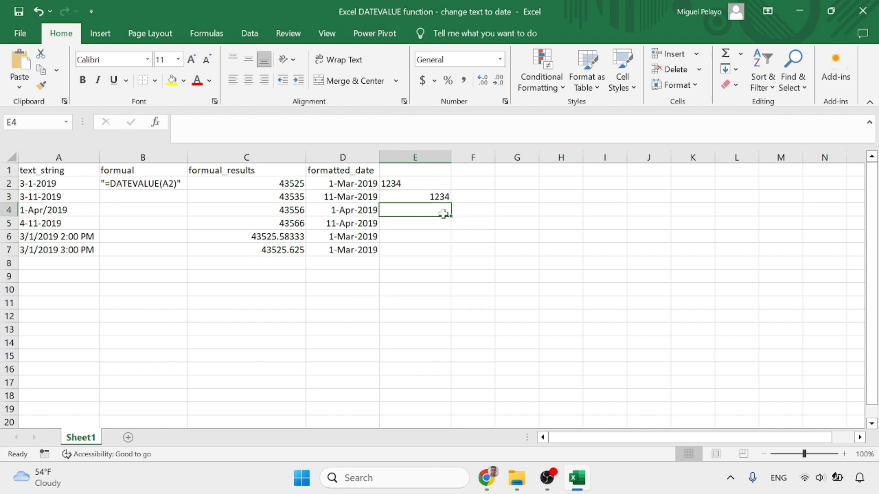
{"action": "left_click", "coordinate": [388, 183]}
{"action": "left_click", "coordinate": [419, 195]}
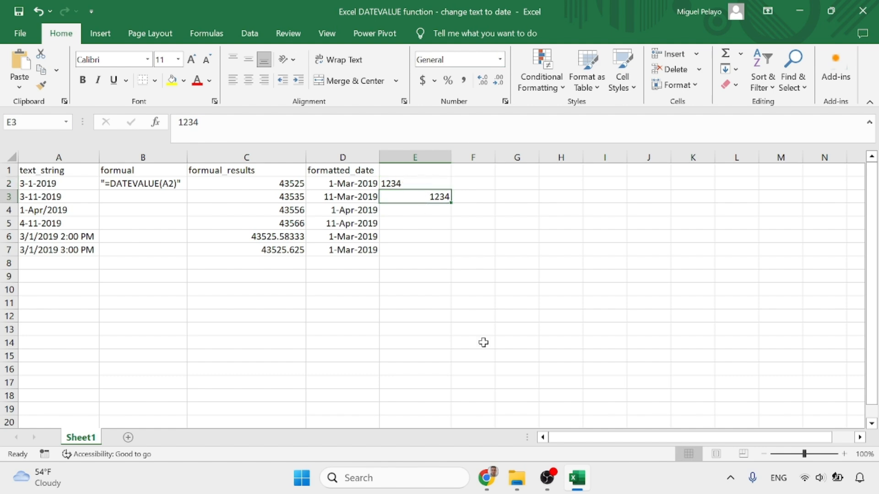
Switch to the browser and examine the article's section on changing the cell format, including the note on its limitations.
{"action": "left_click", "coordinate": [486, 478]}
{"action": "scroll", "coordinate": [246, 251], "scroll_direction": "down", "scroll_amount": 3}
{"action": "scroll", "coordinate": [246, 251], "scroll_direction": "down", "scroll_amount": 5}
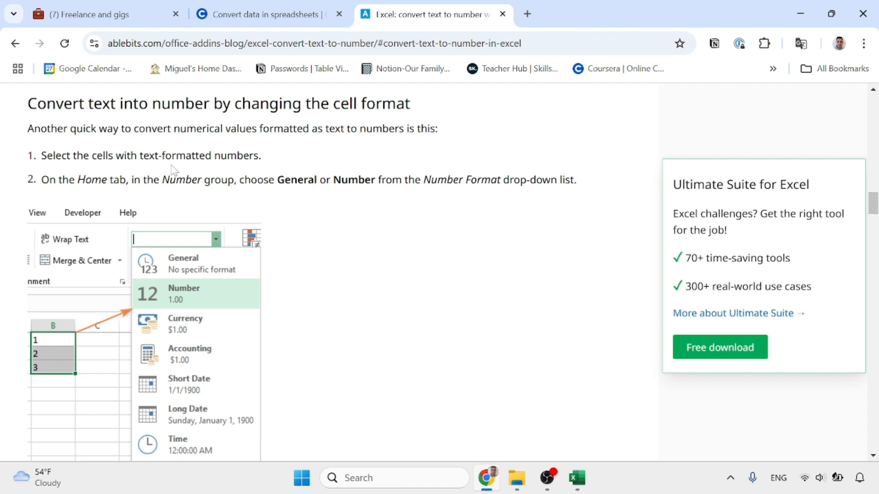
{"action": "scroll", "coordinate": [173, 169], "scroll_direction": "down", "scroll_amount": 1}
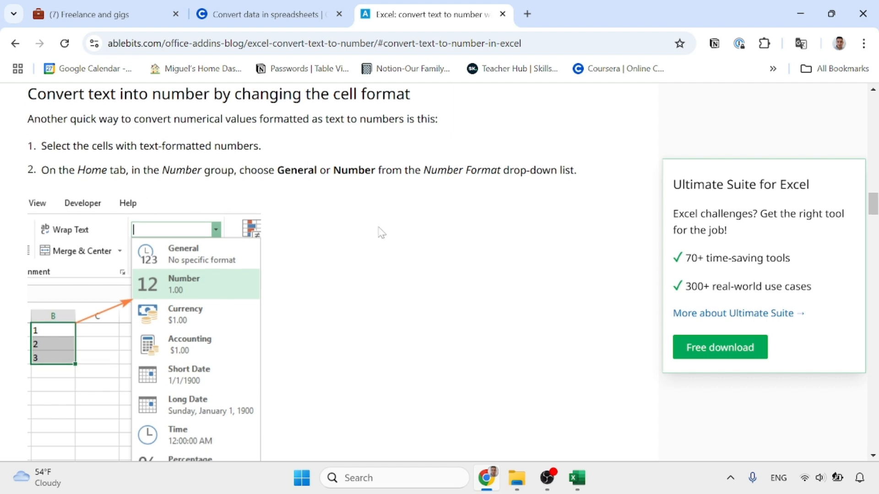
{"action": "scroll", "coordinate": [337, 235], "scroll_direction": "down", "scroll_amount": 4}
{"action": "scroll", "coordinate": [318, 244], "scroll_direction": "down", "scroll_amount": 1}
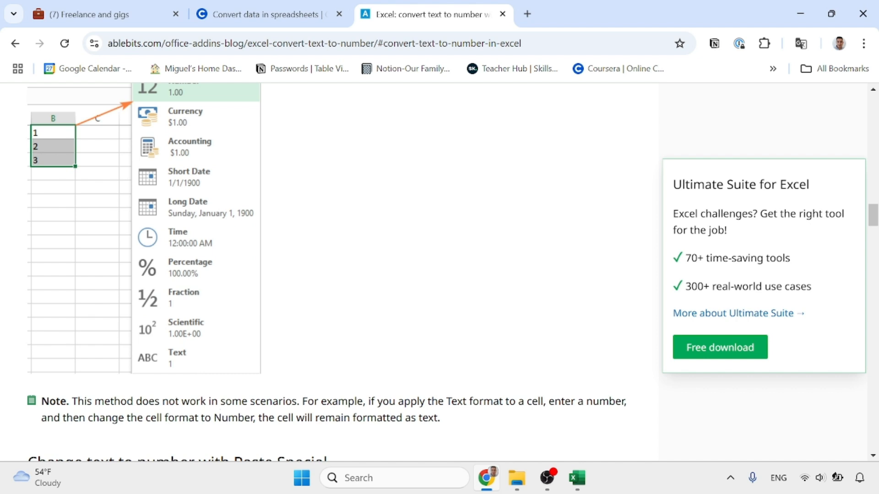
{"action": "left_click_drag", "start_coordinate": [369, 401], "coordinate": [444, 421]}
{"action": "left_click", "coordinate": [444, 422]}
Switch to Excel, try formatting column E as Number with two decimal places, and undo the format change.
{"action": "left_click", "coordinate": [577, 478]}
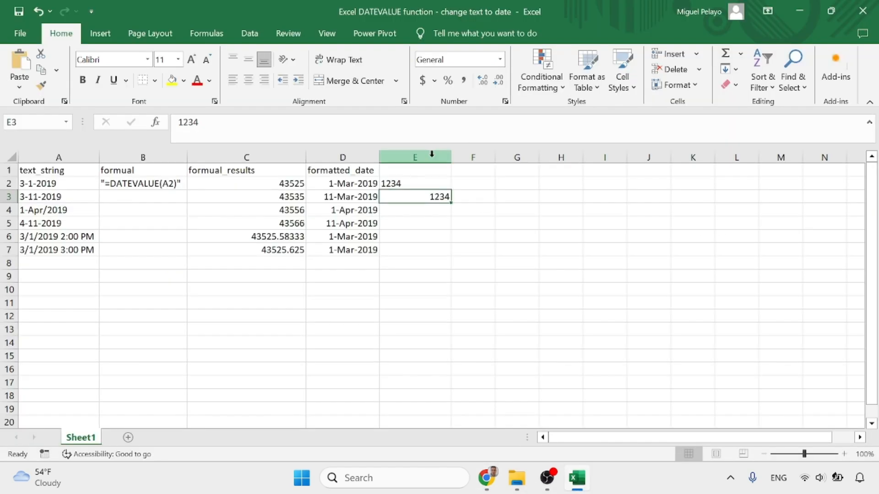
{"action": "left_click", "coordinate": [415, 157]}
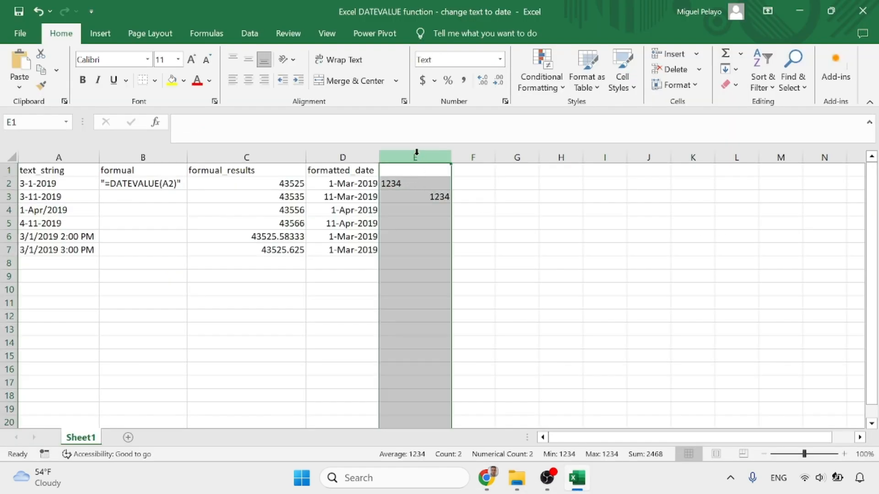
{"action": "left_click", "coordinate": [486, 478]}
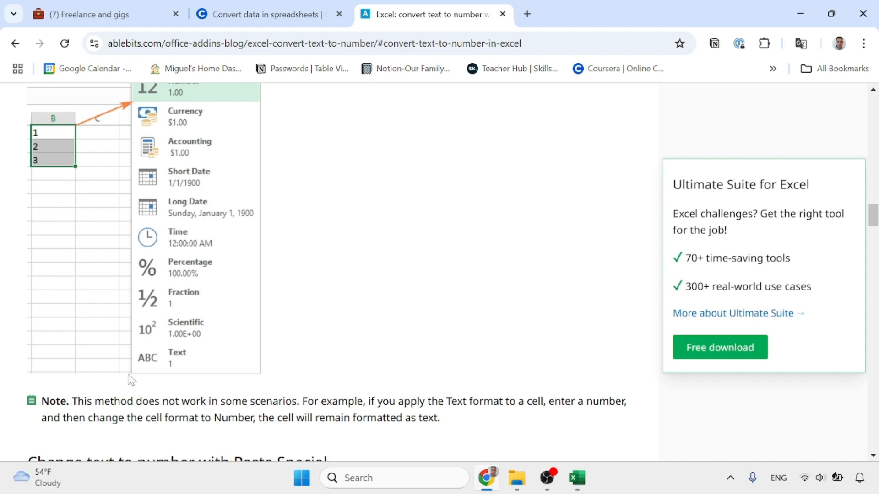
{"action": "left_click", "coordinate": [577, 478]}
{"action": "left_click", "coordinate": [505, 101]}
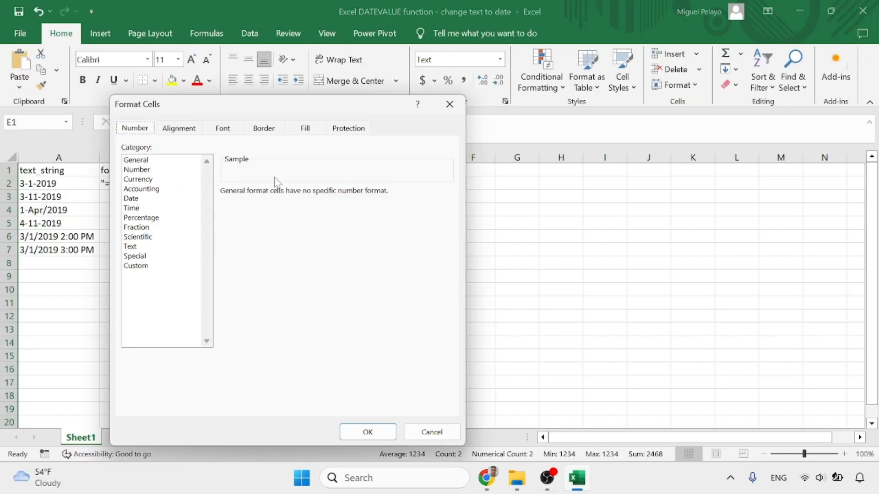
{"action": "left_click", "coordinate": [150, 170]}
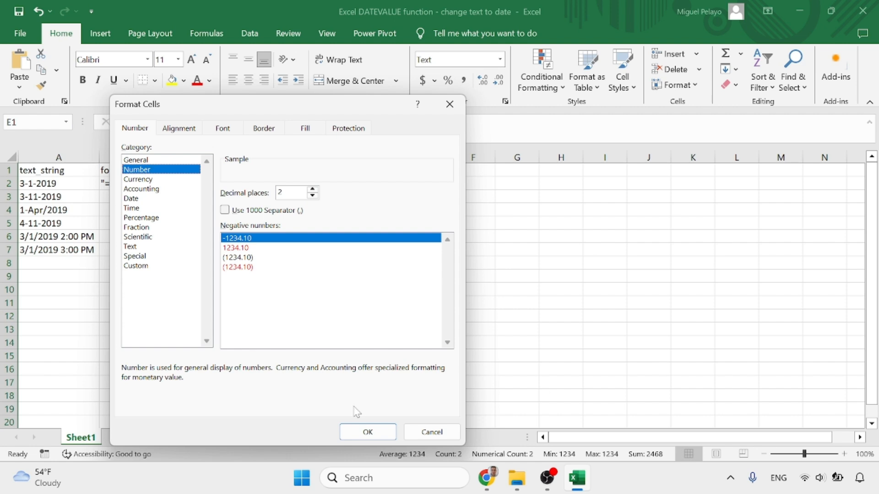
{"action": "left_click", "coordinate": [368, 432]}
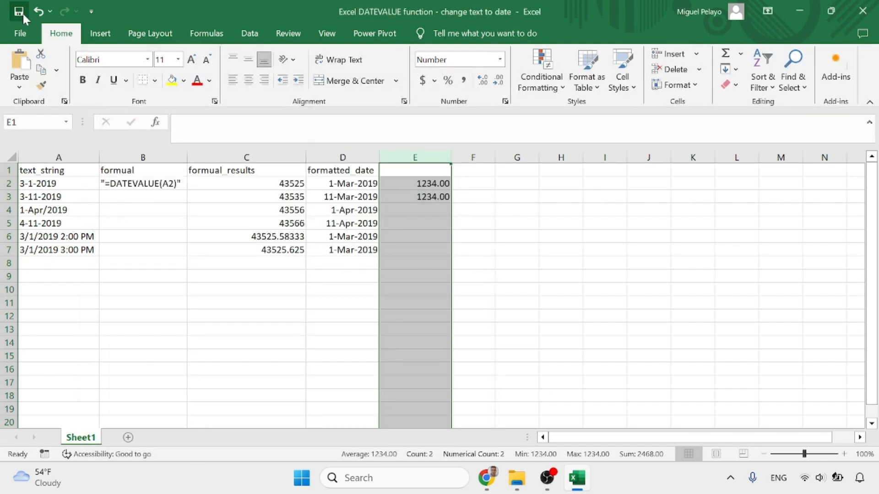
{"action": "left_click", "coordinate": [39, 11]}
{"action": "key", "text": "ctrl+z"}
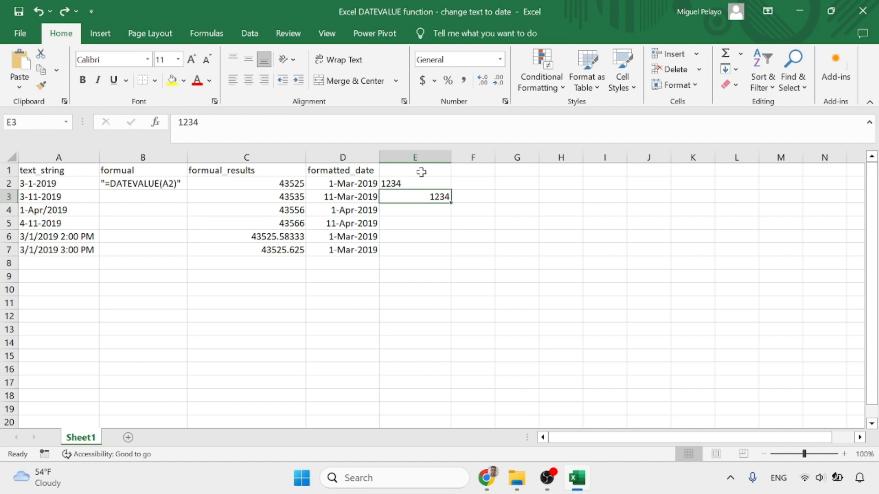
Enter 1234 in the text-formatted cell E1.
{"action": "left_click", "coordinate": [421, 172]}
{"action": "type", "text": "1234"}
{"action": "left_click", "coordinate": [438, 211]}
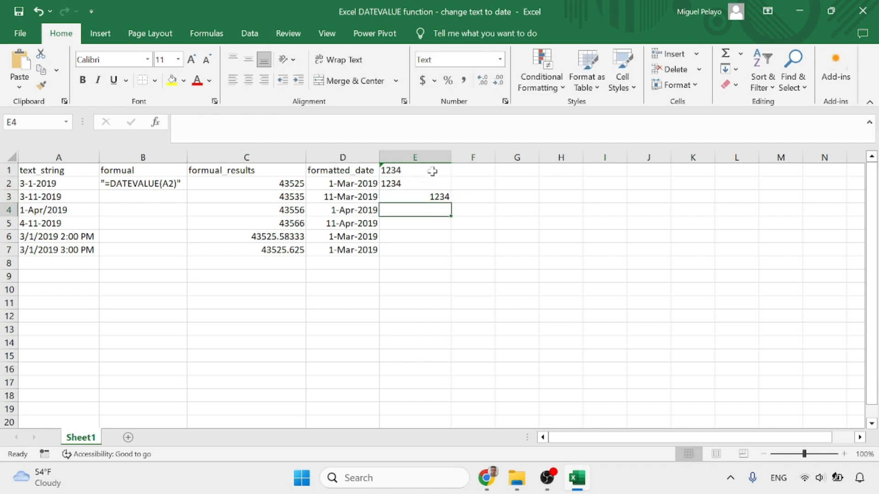
Format column E as Number with two decimal places and check the value in cell E1.
{"action": "left_click", "coordinate": [424, 157]}
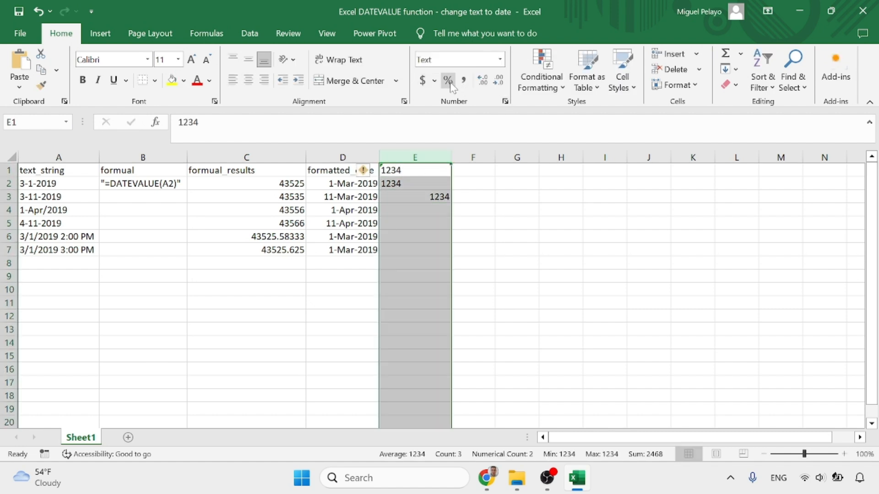
{"action": "left_click", "coordinate": [506, 101]}
{"action": "left_click", "coordinate": [147, 170]}
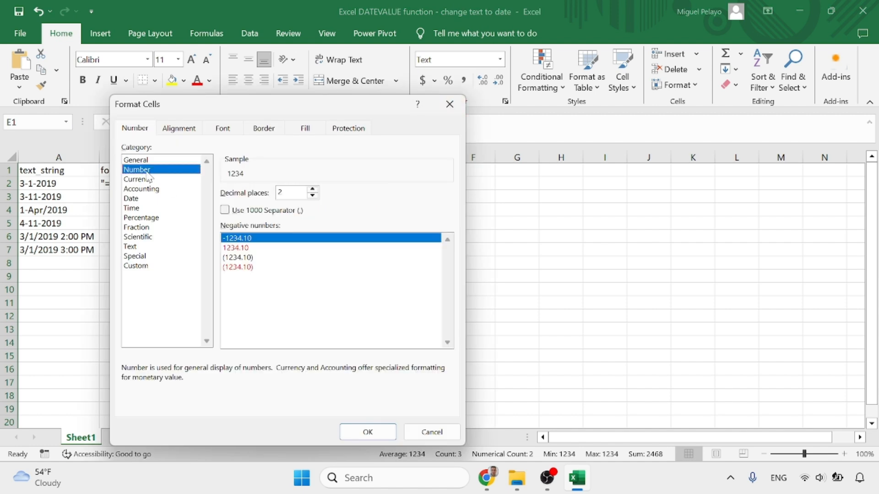
{"action": "left_click", "coordinate": [366, 432]}
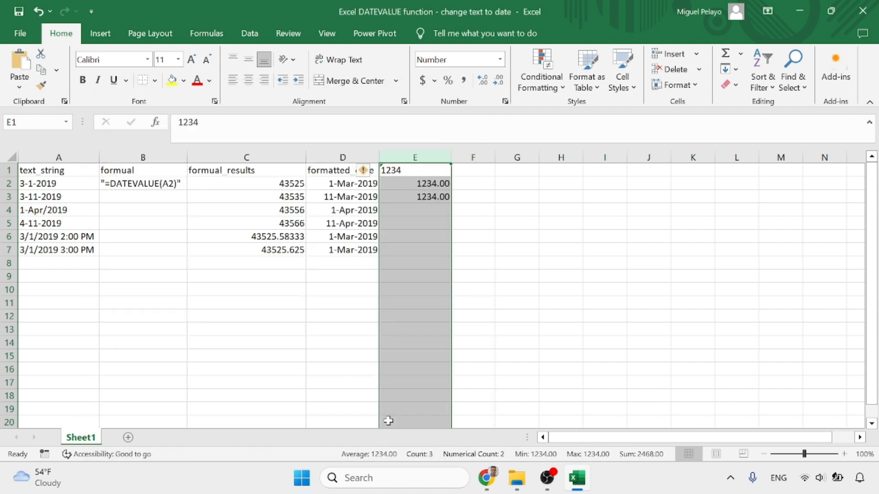
{"action": "left_click", "coordinate": [466, 174]}
{"action": "key", "text": "Down"}
{"action": "key", "text": "Left"}
{"action": "left_click", "coordinate": [419, 170]}
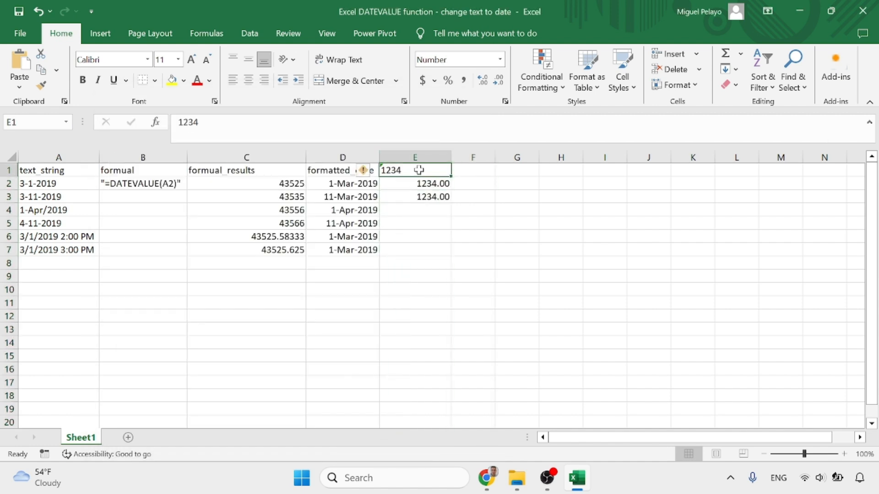
Check the article's note again, and in Excel format column E as Accounting with two decimal places and the $ symbol.
{"action": "left_click", "coordinate": [487, 478]}
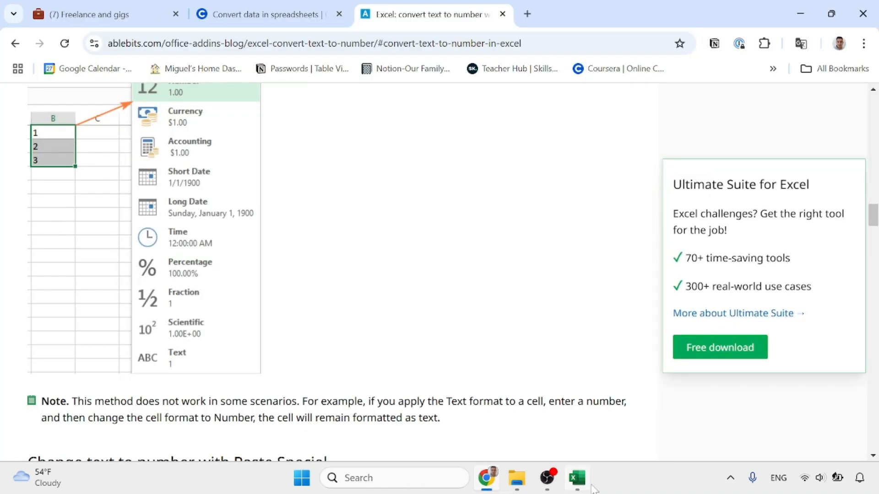
{"action": "left_click", "coordinate": [577, 478]}
{"action": "left_click", "coordinate": [428, 155]}
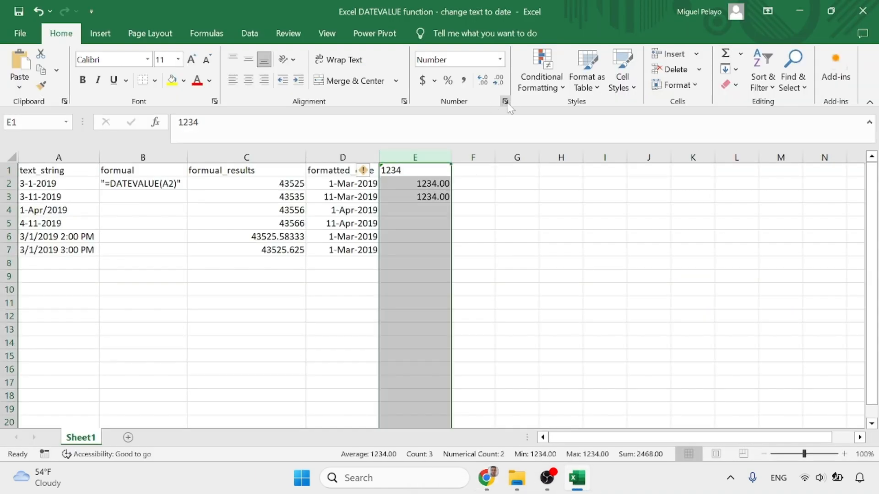
{"action": "left_click", "coordinate": [505, 100]}
{"action": "left_click", "coordinate": [154, 180]}
{"action": "left_click", "coordinate": [147, 189]}
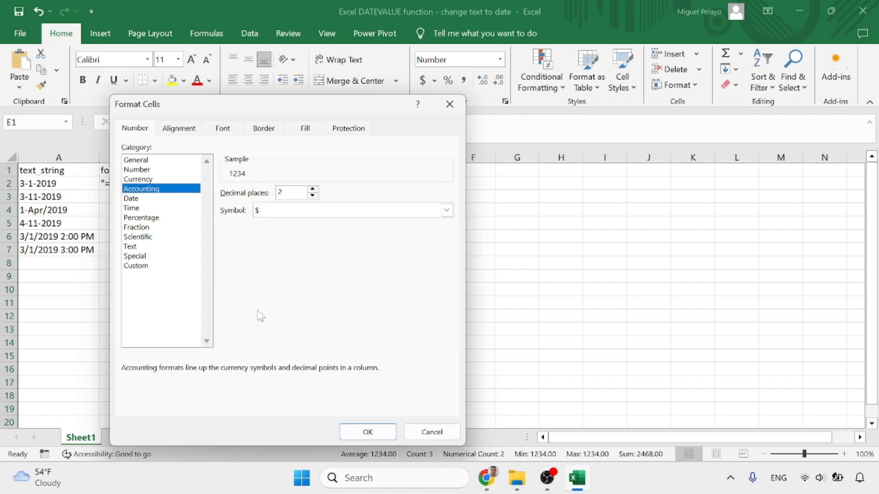
{"action": "left_click", "coordinate": [368, 432]}
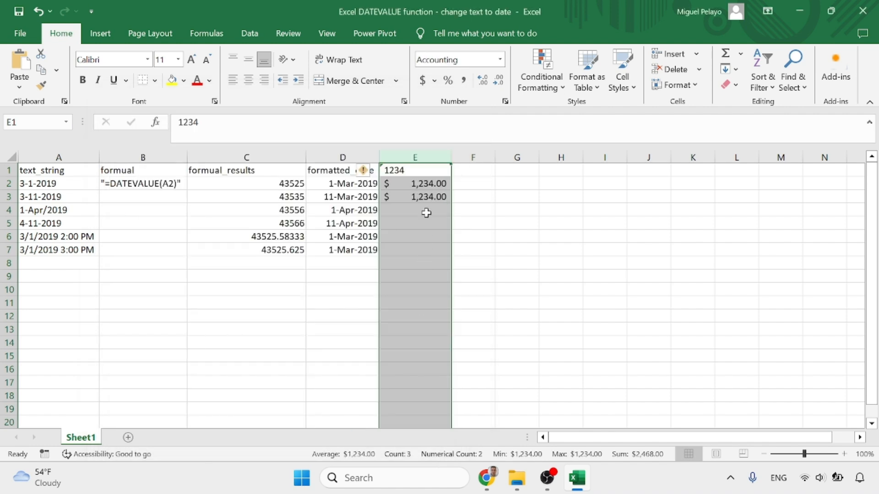
Set the format of column E back to Number with two decimal places.
{"action": "left_click", "coordinate": [505, 101]}
{"action": "left_click", "coordinate": [155, 170]}
{"action": "left_click", "coordinate": [367, 431]}
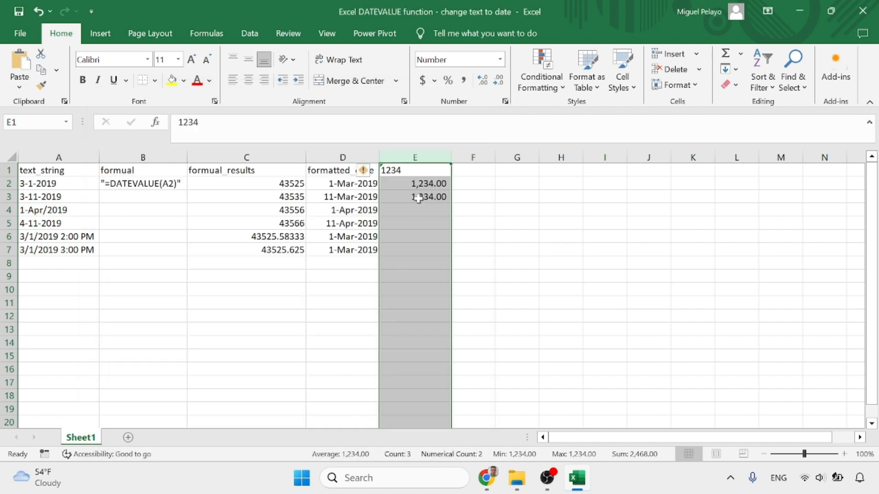
Convert the text-formatted value in cell E1 to a number through its error-checking options.
{"action": "left_click", "coordinate": [412, 210]}
{"action": "key", "text": "Up"}
{"action": "key", "text": "Up"}
{"action": "key", "text": "Up"}
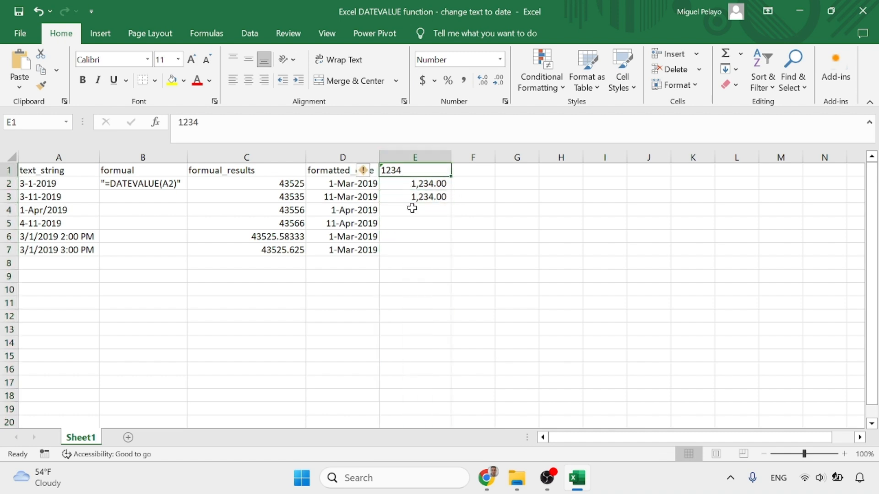
{"action": "left_click", "coordinate": [364, 170]}
{"action": "left_click", "coordinate": [402, 204]}
{"action": "left_click", "coordinate": [464, 251]}
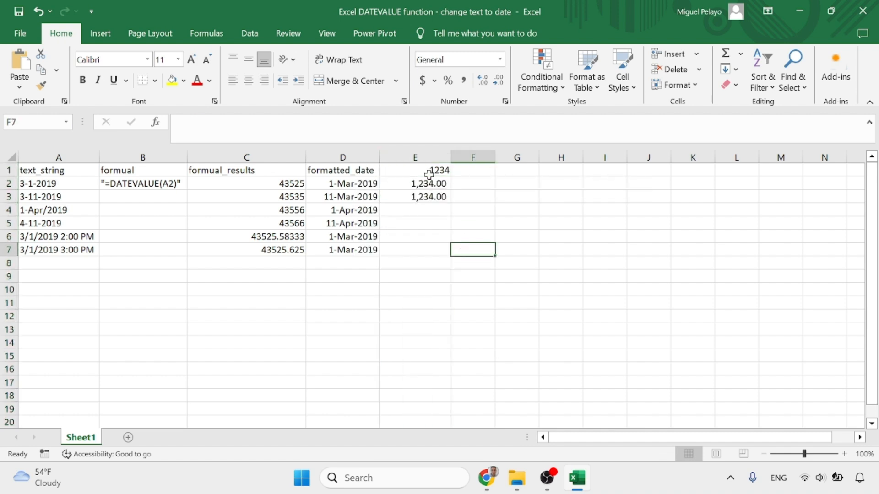
Format column E as Accounting with the $ symbol, and switch it to the Comma style.
{"action": "left_click", "coordinate": [414, 157]}
{"action": "left_click", "coordinate": [422, 81]}
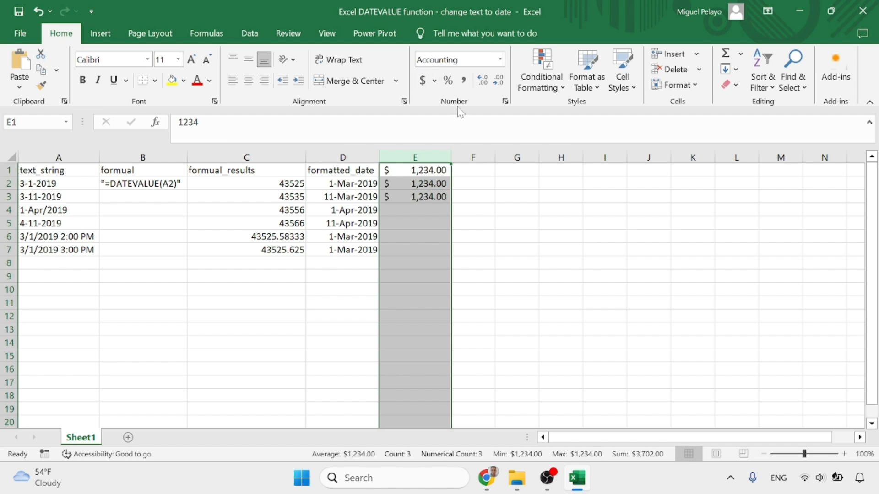
{"action": "left_click", "coordinate": [463, 80]}
{"action": "left_click", "coordinate": [425, 225]}
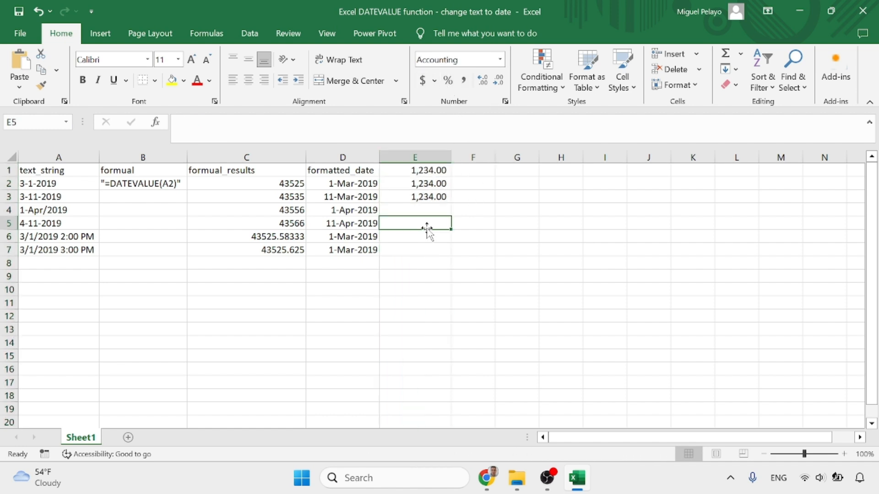
Read the article's Paste Special instructions in Chrome, and in Excel format column E as Text.
{"action": "left_click", "coordinate": [492, 479]}
{"action": "scroll", "coordinate": [274, 229], "scroll_direction": "down", "scroll_amount": 2}
{"action": "scroll", "coordinate": [312, 265], "scroll_direction": "down", "scroll_amount": 4}
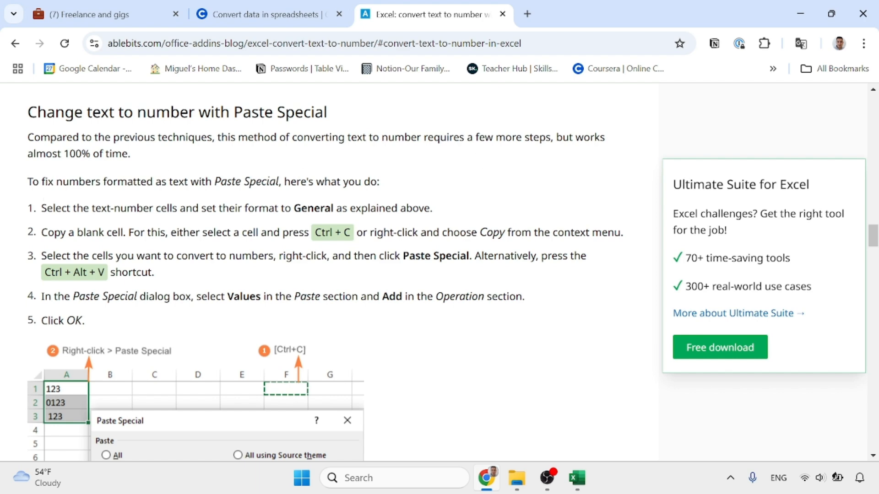
{"action": "scroll", "coordinate": [418, 218], "scroll_direction": "down", "scroll_amount": 3}
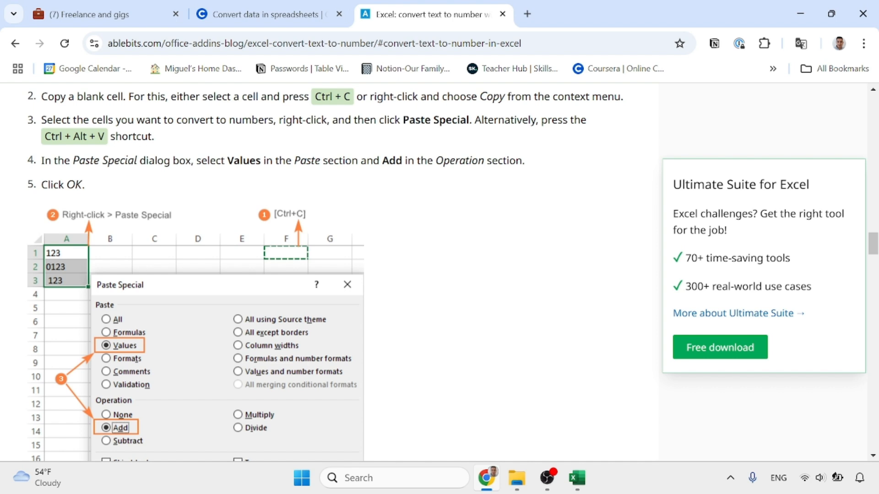
{"action": "scroll", "coordinate": [180, 172], "scroll_direction": "up", "scroll_amount": 1}
{"action": "scroll", "coordinate": [176, 161], "scroll_direction": "up", "scroll_amount": 1}
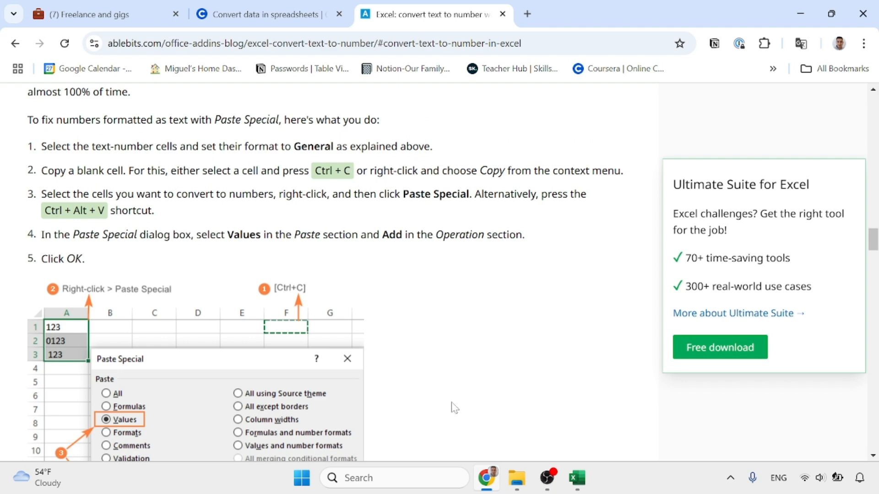
{"action": "left_click", "coordinate": [577, 478]}
{"action": "left_click", "coordinate": [439, 157]}
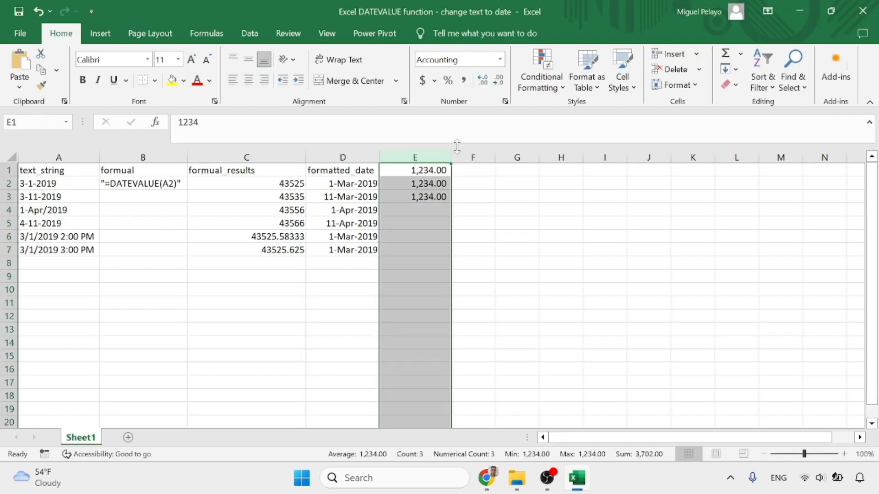
{"action": "left_click", "coordinate": [505, 101]}
{"action": "left_click", "coordinate": [130, 246]}
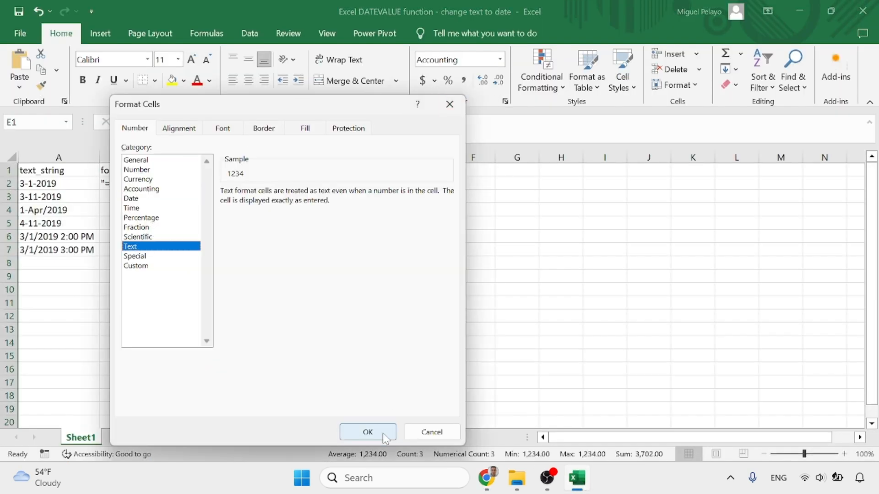
{"action": "left_click", "coordinate": [368, 432]}
Recheck the article's instructions, copy E1:E3 in Excel, and open Paste Special with G1 as the destination.
{"action": "left_click", "coordinate": [485, 484]}
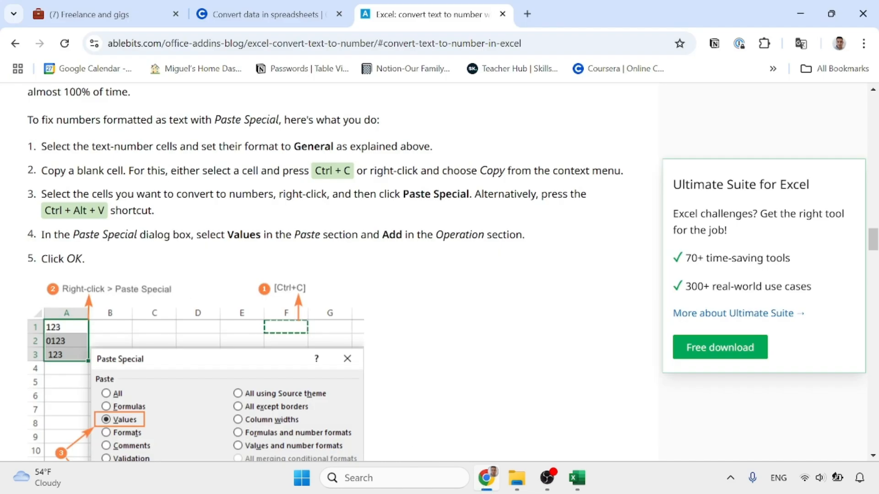
{"action": "left_click", "coordinate": [577, 478]}
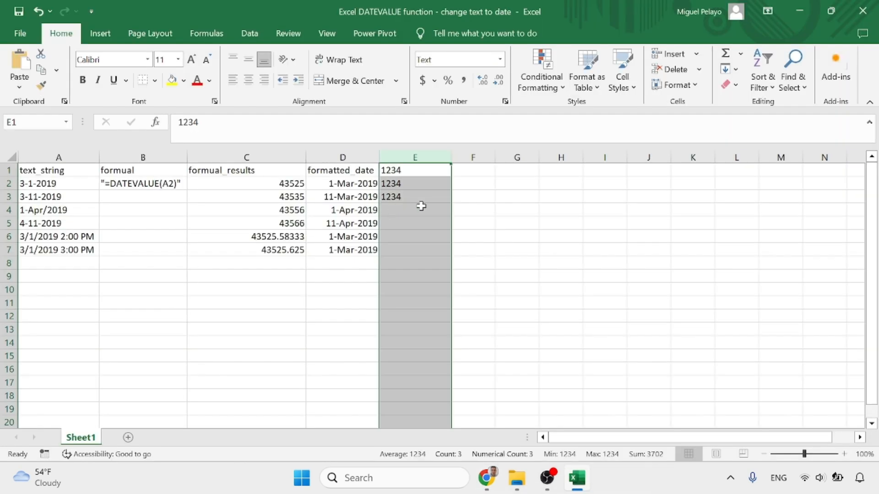
{"action": "left_click", "coordinate": [418, 209]}
{"action": "left_click_drag", "start_coordinate": [407, 169], "coordinate": [405, 196]}
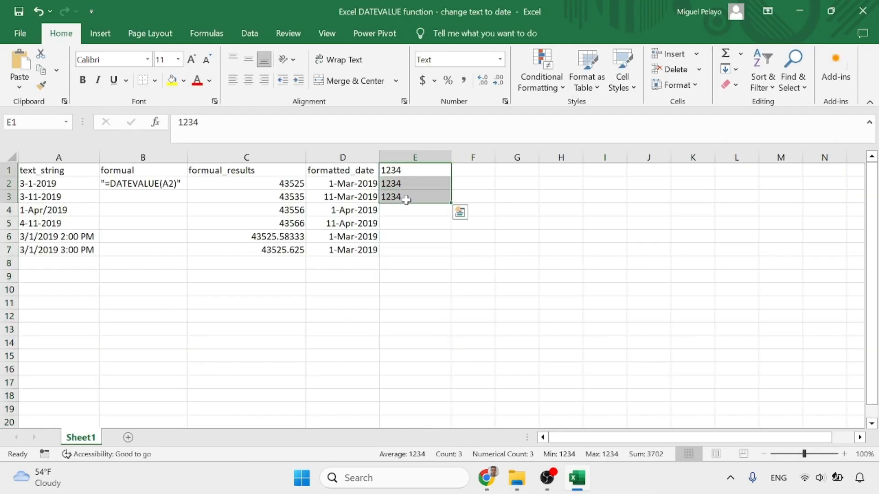
{"action": "key", "text": "ctrl+c"}
{"action": "left_click", "coordinate": [519, 168]}
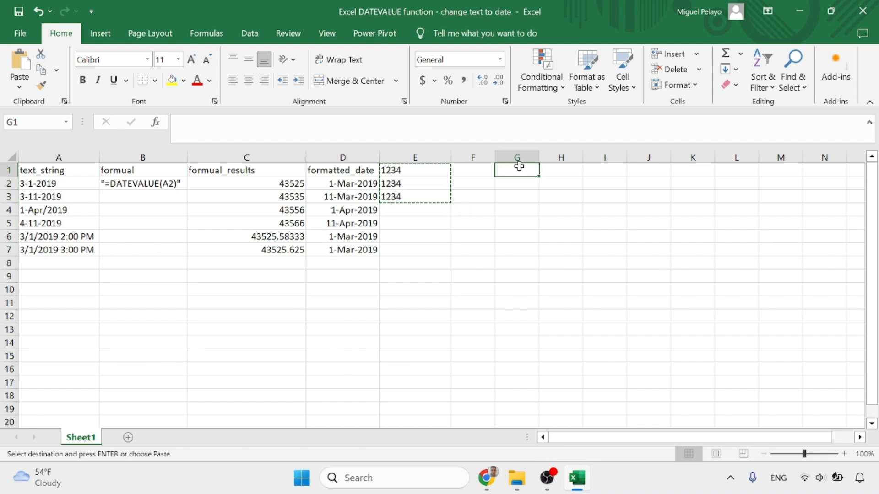
{"action": "left_click", "coordinate": [493, 484]}
{"action": "left_click", "coordinate": [492, 484]}
{"action": "key", "text": "ctrl+alt+v"}
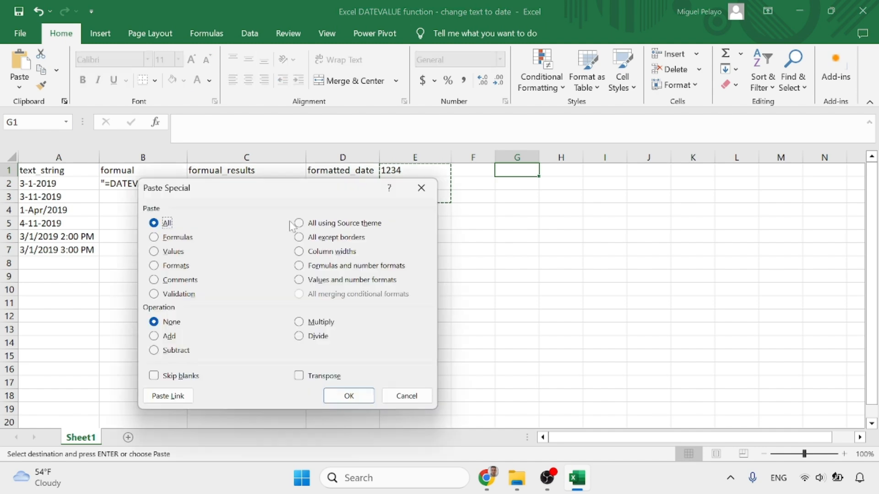
Check the article's Paste Special example, and paste the copied cells at G1 with the Values and Add options.
{"action": "left_click", "coordinate": [487, 477]}
{"action": "scroll", "coordinate": [181, 266], "scroll_direction": "down", "scroll_amount": 3}
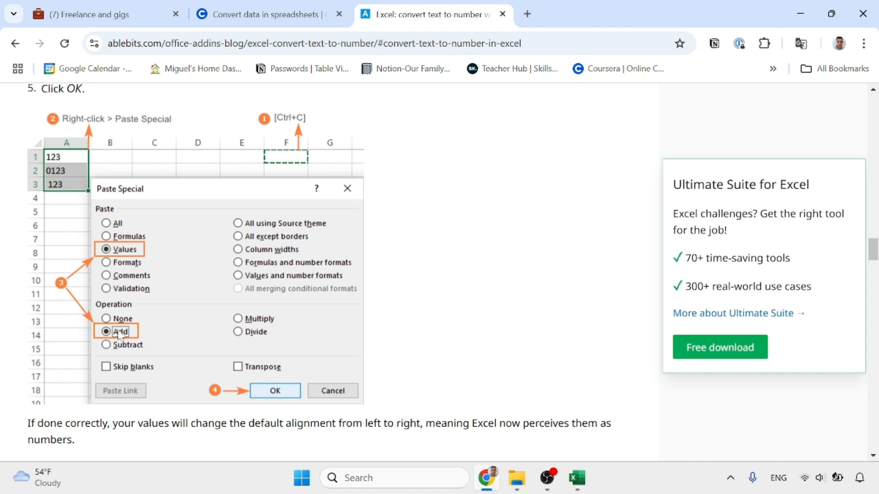
{"action": "scroll", "coordinate": [275, 308], "scroll_direction": "up", "scroll_amount": 3}
{"action": "left_click", "coordinate": [577, 478]}
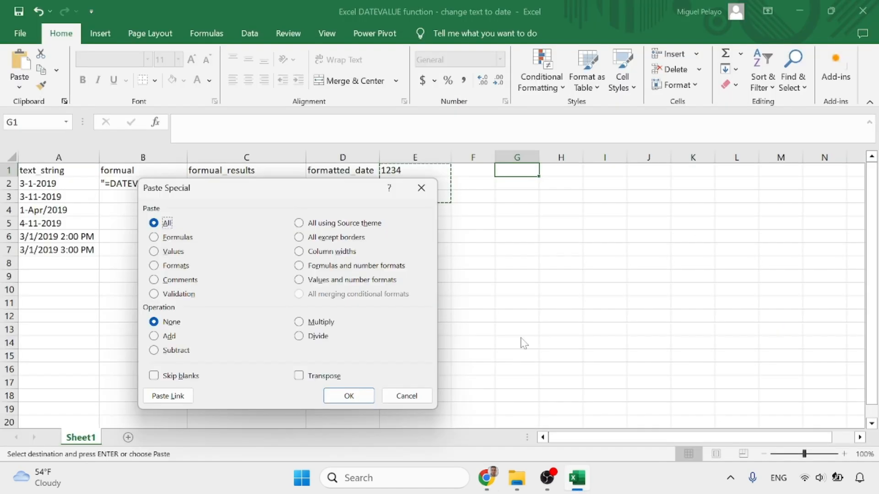
{"action": "left_click", "coordinate": [172, 252]}
{"action": "left_click", "coordinate": [168, 336]}
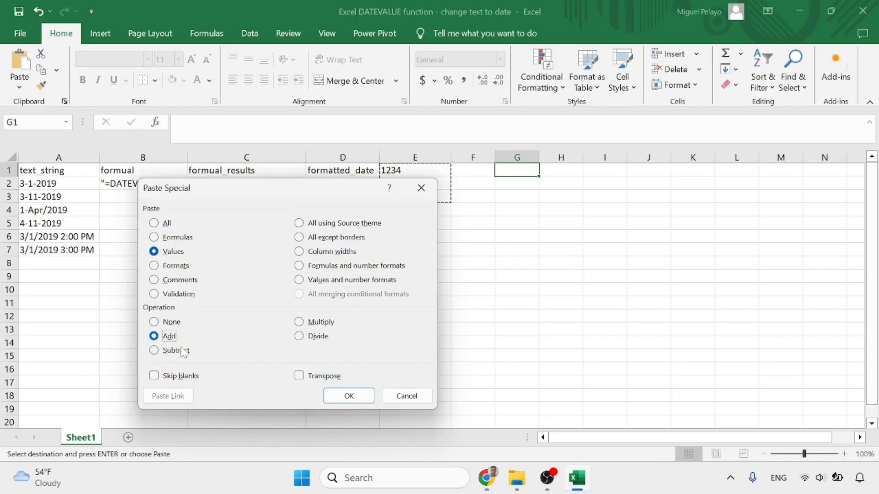
{"action": "left_click", "coordinate": [341, 397]}
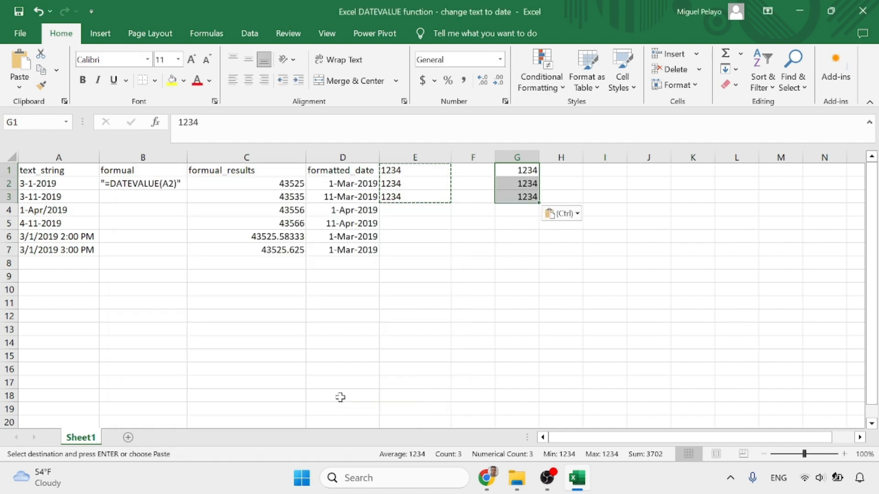
Compare the pasted cells with the article's Paste Special example and its note on value alignment.
{"action": "left_click", "coordinate": [491, 479]}
{"action": "scroll", "coordinate": [380, 239], "scroll_direction": "down", "scroll_amount": 6}
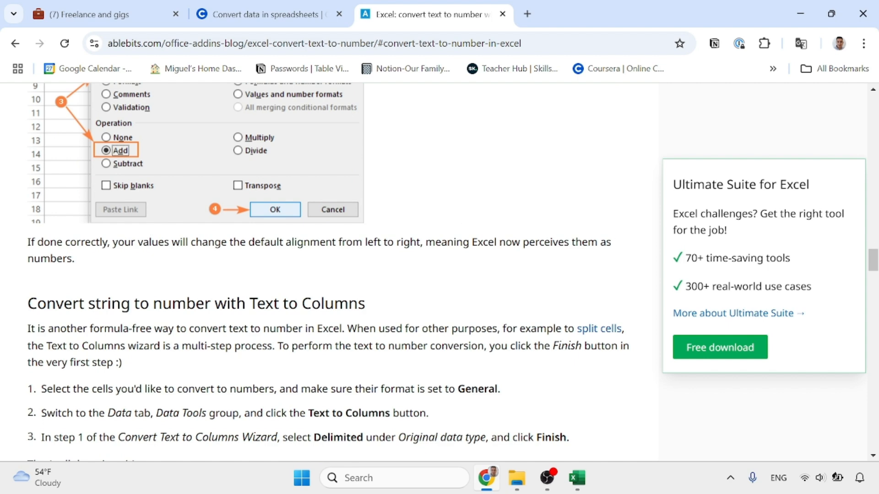
{"action": "scroll", "coordinate": [293, 307], "scroll_direction": "down", "scroll_amount": 1}
{"action": "scroll", "coordinate": [293, 306], "scroll_direction": "up", "scroll_amount": 4}
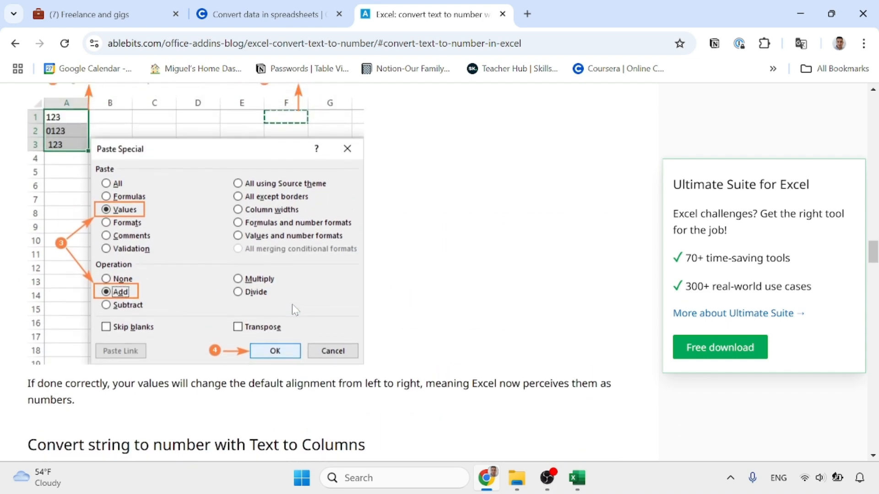
{"action": "left_click", "coordinate": [579, 478]}
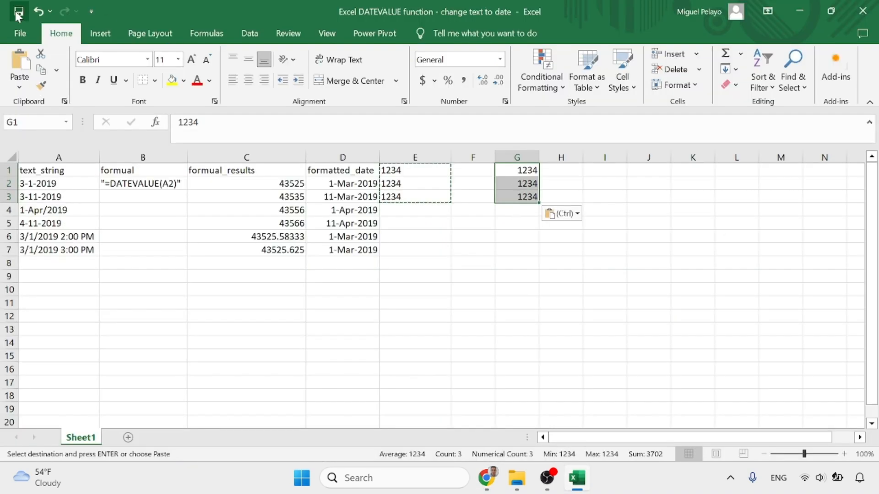
Undo the Paste Special result at G1 and try pasting E1:E3 there with ordinary paste options.
{"action": "left_click", "coordinate": [38, 11]}
{"action": "key", "text": "ctrl+v"}
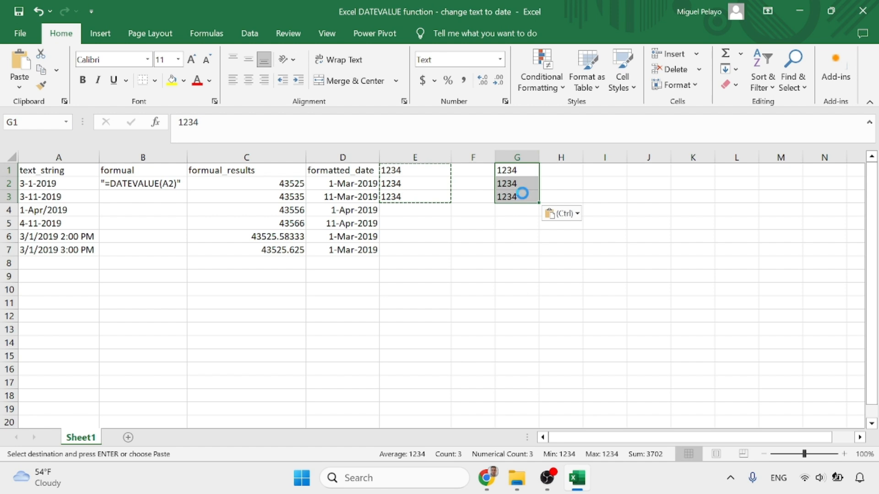
{"action": "key", "text": "ctrl+z"}
{"action": "left_click", "coordinate": [19, 87]}
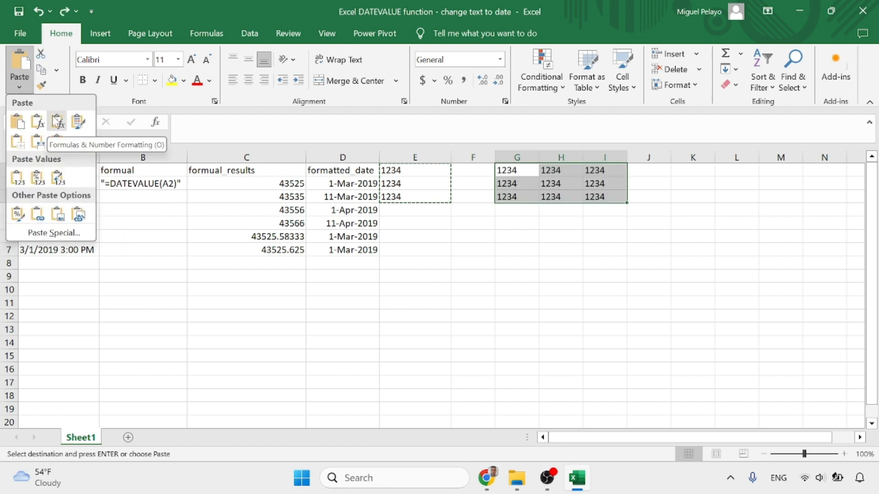
{"action": "left_click", "coordinate": [80, 123]}
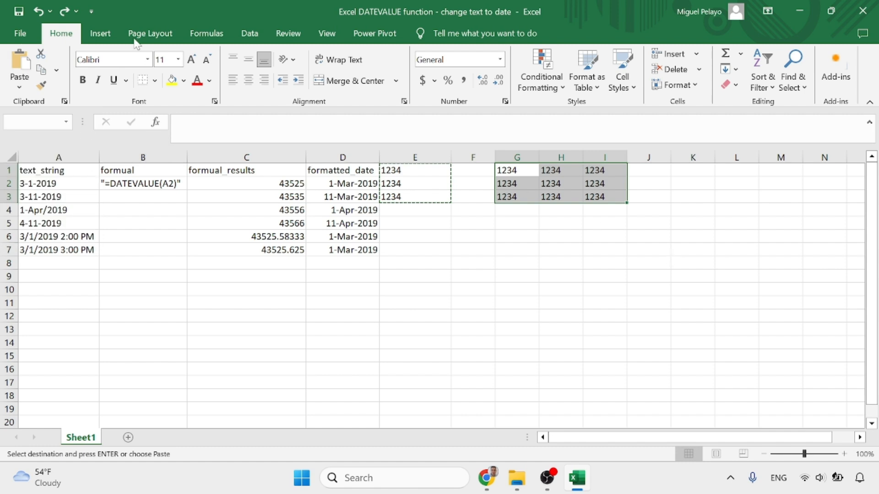
Undo the trial pastes so that G1:G3 is empty again.
{"action": "left_click", "coordinate": [37, 12]}
{"action": "left_click", "coordinate": [63, 13]}
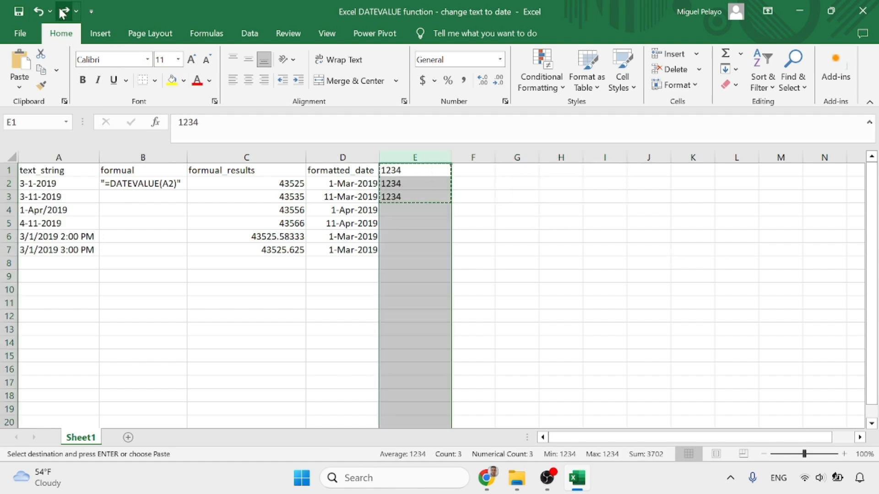
{"action": "left_click", "coordinate": [63, 11]}
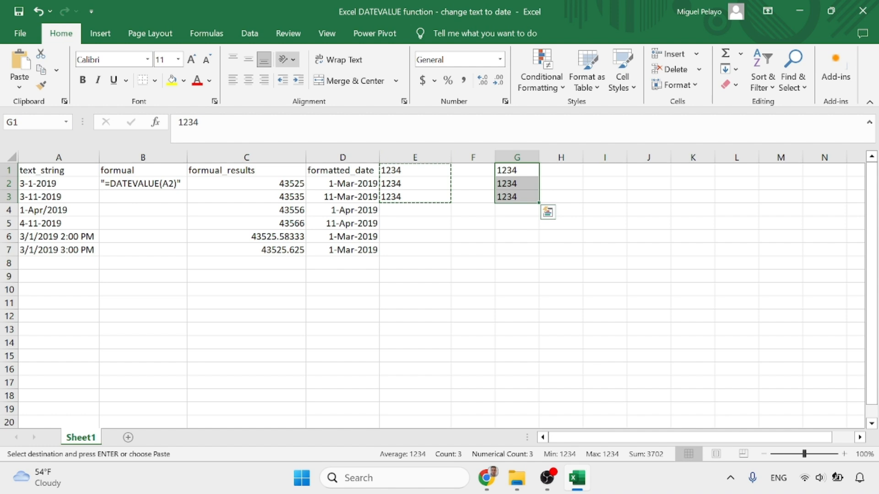
{"action": "left_click", "coordinate": [531, 209]}
{"action": "left_click", "coordinate": [527, 171]}
{"action": "key", "text": "ctrl+z"}
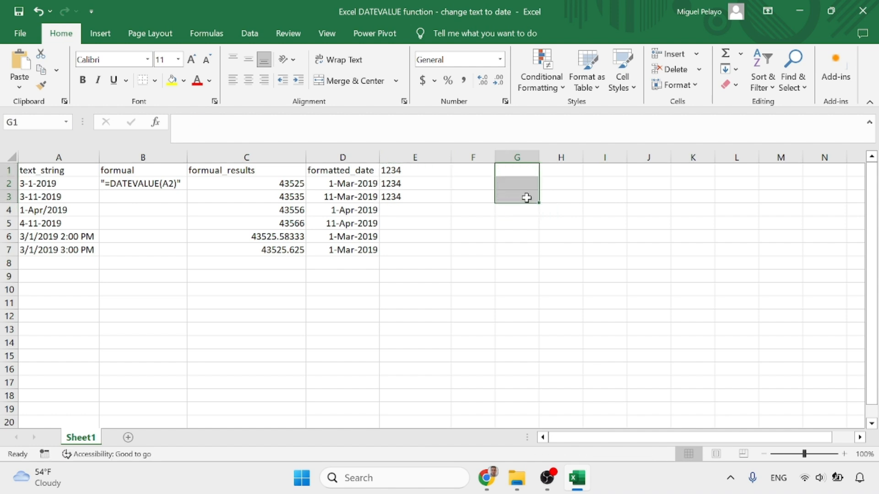
{"action": "key", "text": "ctrl+z"}
Paste E1:E3 at G1 using Paste Special with Values and Subtract, and clear the pasted cells.
{"action": "left_click_drag", "start_coordinate": [435, 170], "coordinate": [435, 200]}
{"action": "key", "text": "ctrl+c"}
{"action": "left_click", "coordinate": [514, 170]}
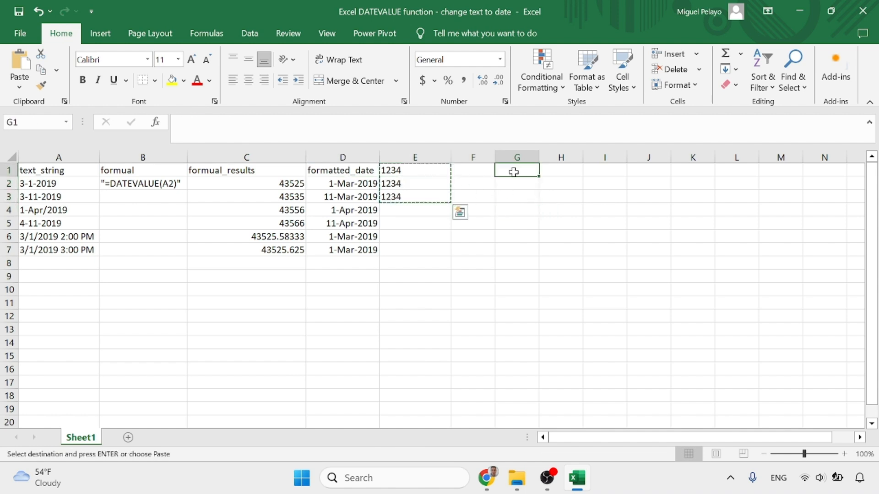
{"action": "key", "text": "ctrl+alt+v"}
{"action": "left_click", "coordinate": [167, 252]}
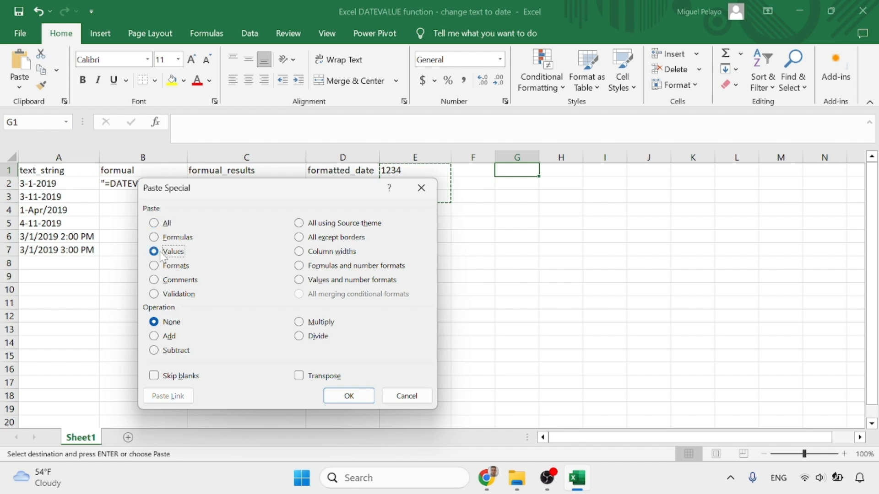
{"action": "left_click", "coordinate": [161, 351]}
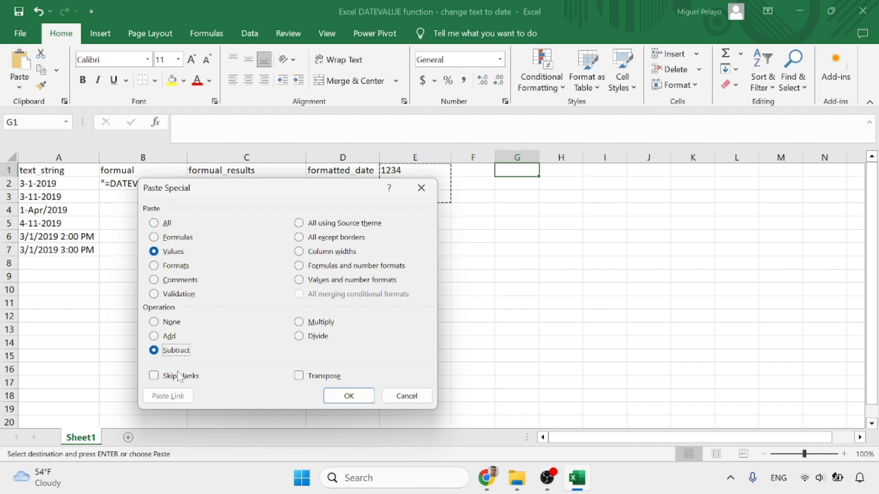
{"action": "left_click", "coordinate": [348, 396]}
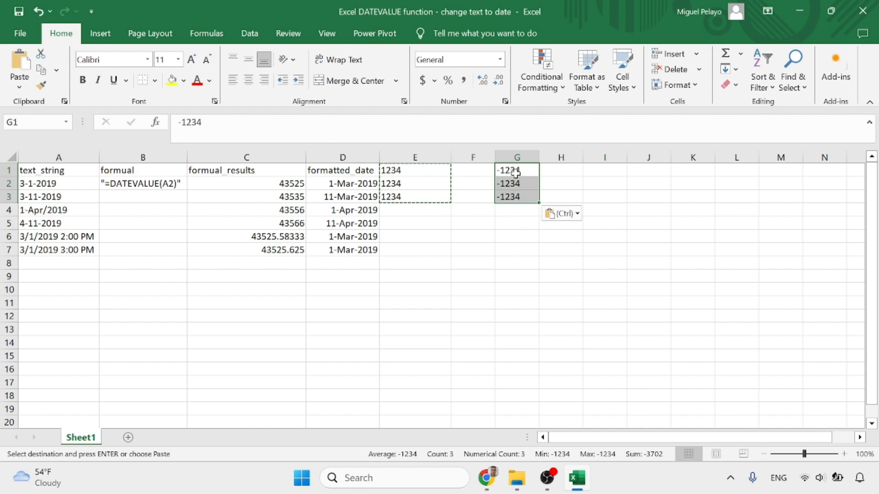
{"action": "key", "text": "Delete"}
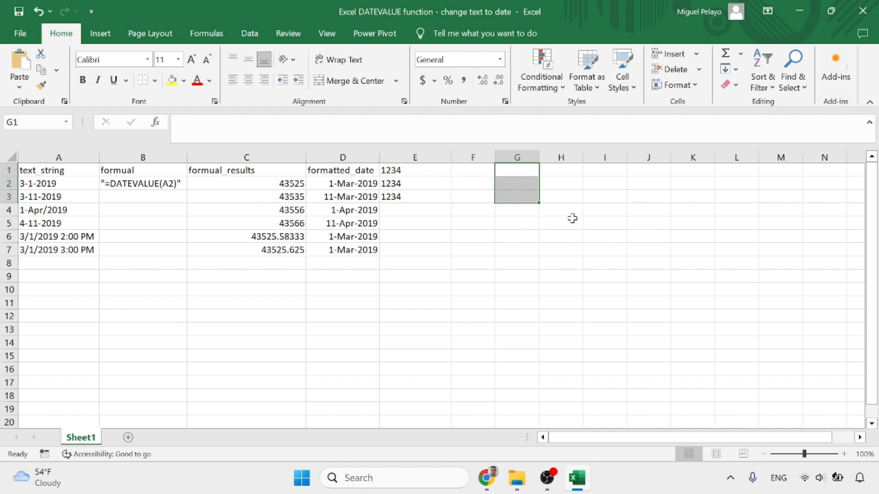
Try pasting E1:E3 at G1 using Paste Special with Values.
{"action": "left_click", "coordinate": [517, 166]}
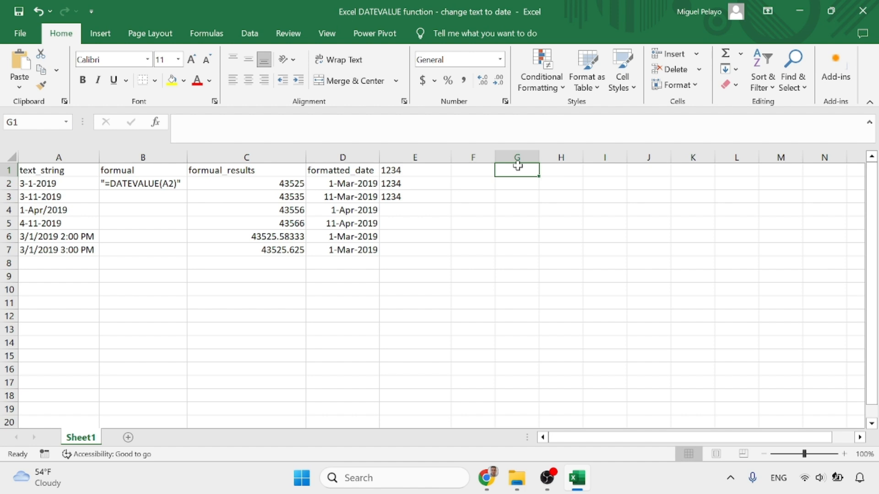
{"action": "left_click_drag", "start_coordinate": [393, 170], "coordinate": [396, 194]}
{"action": "key", "text": "ctrl+c"}
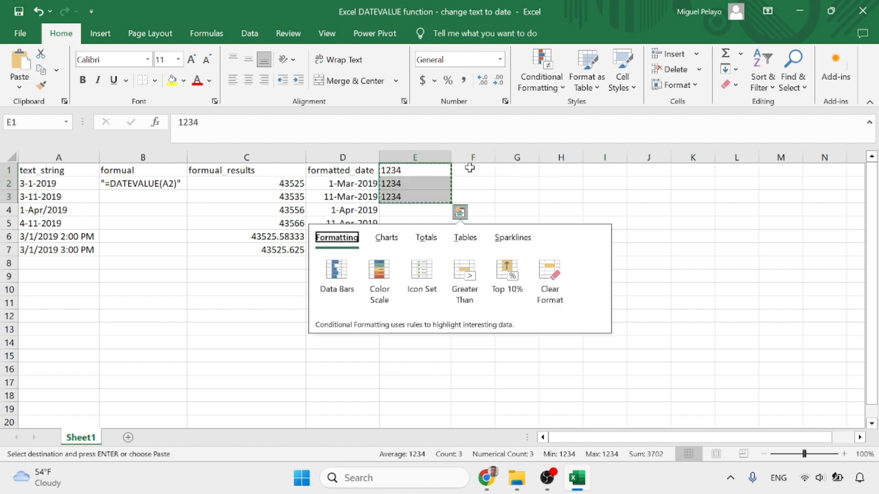
{"action": "left_click", "coordinate": [503, 168]}
{"action": "key", "text": "ctrl+alt+v"}
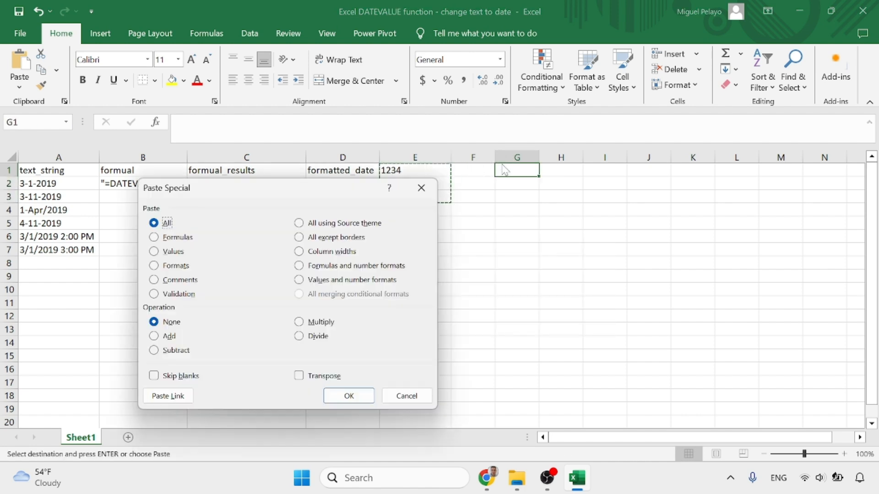
{"action": "left_click", "coordinate": [165, 252]}
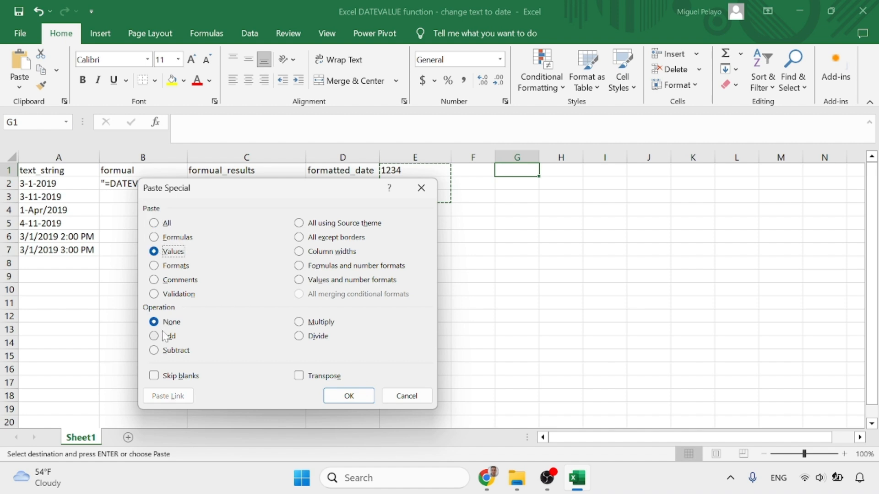
{"action": "left_click", "coordinate": [348, 396]}
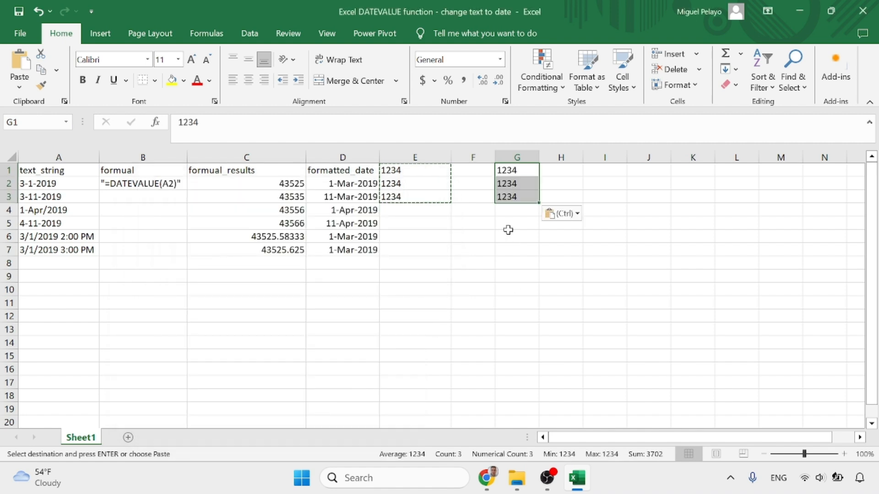
Look over the alternative paste options for the pasted cells and undo the paste at G1.
{"action": "left_click", "coordinate": [578, 215]}
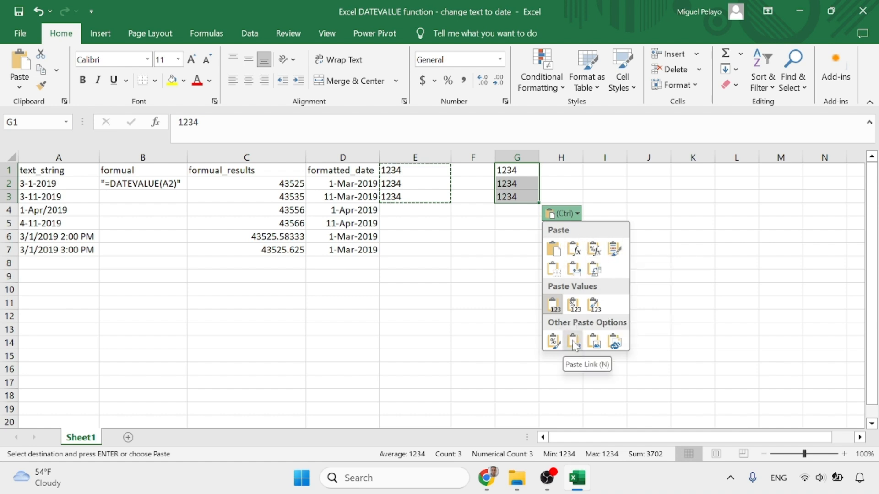
{"action": "key", "text": "Escape"}
{"action": "key", "text": "ctrl+z"}
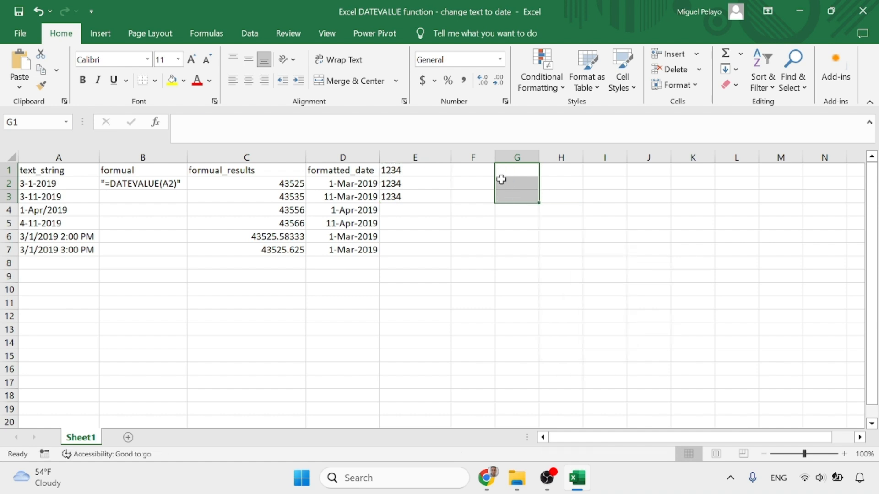
Try converting E1:E3 by pasting them at G1 using Paste Special with Values and Add.
{"action": "left_click", "coordinate": [407, 169]}
{"action": "left_click_drag", "start_coordinate": [407, 168], "coordinate": [406, 196]}
{"action": "key", "text": "ctrl+c"}
{"action": "left_click", "coordinate": [526, 172]}
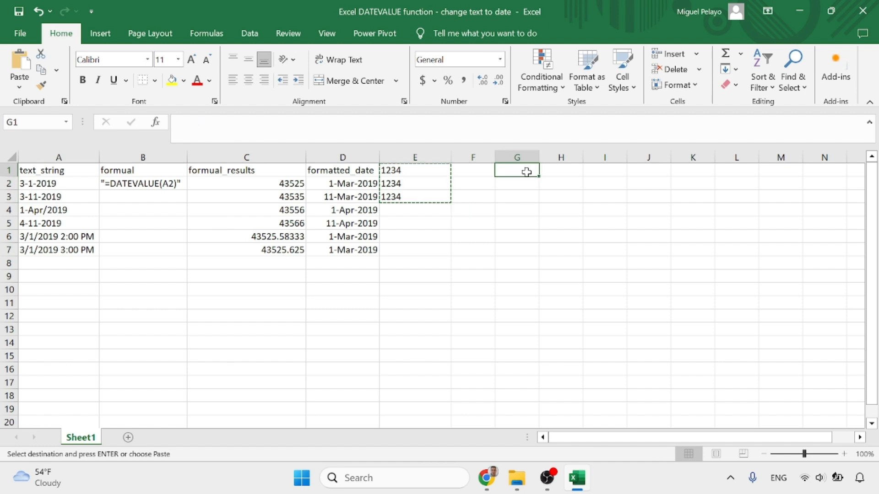
{"action": "key", "text": "ctrl+alt+v"}
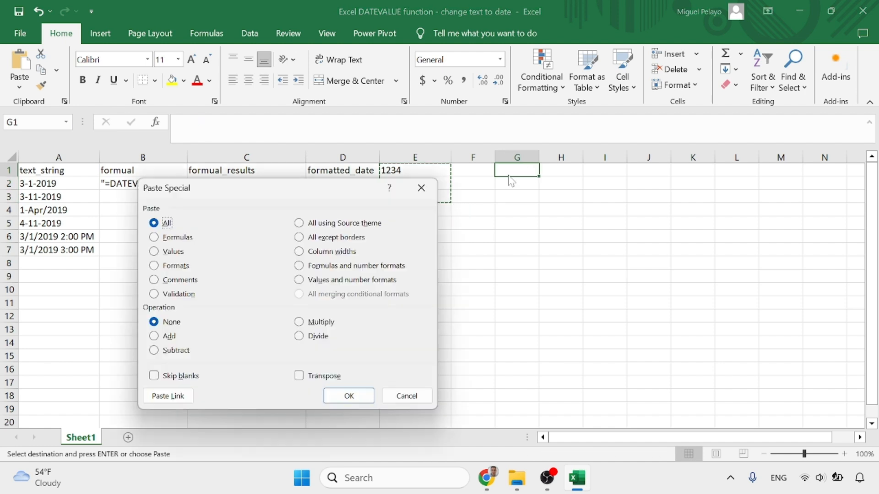
{"action": "left_click", "coordinate": [154, 251]}
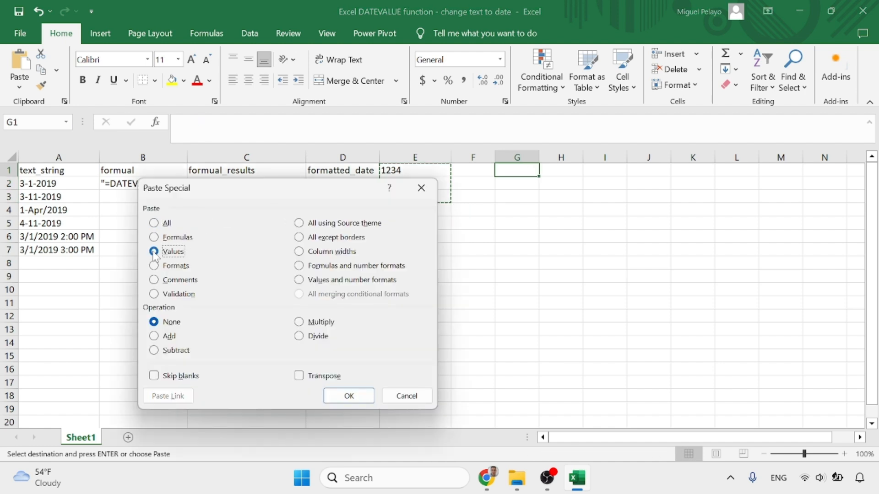
{"action": "left_click", "coordinate": [154, 336]}
{"action": "left_click", "coordinate": [348, 395]}
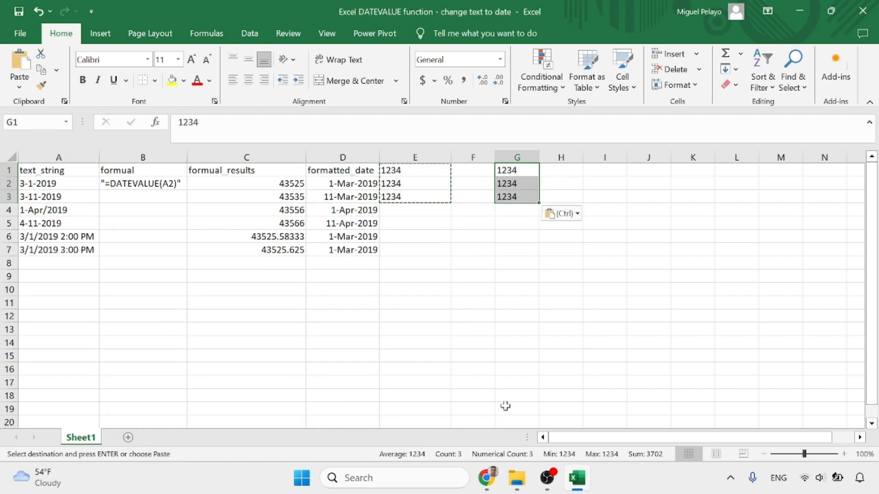
Check the article's Paste Special example in Chrome and clear the pasted cells G1:G3 in Excel.
{"action": "left_click", "coordinate": [489, 481]}
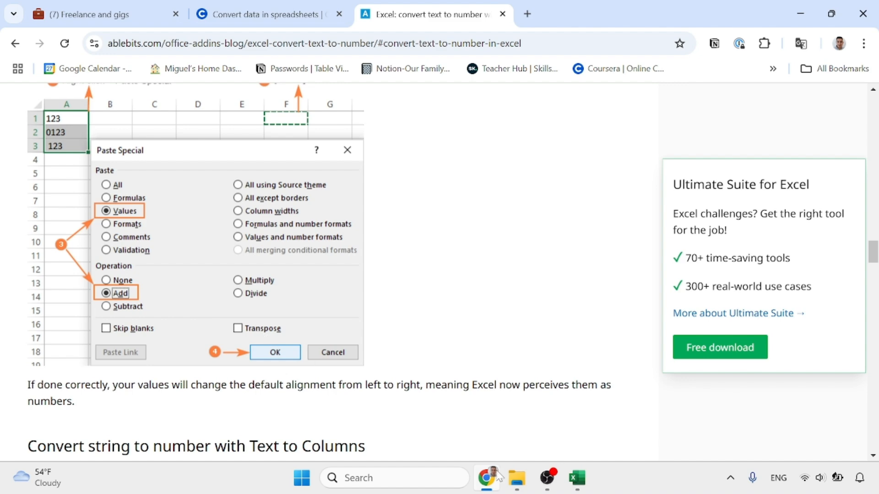
{"action": "left_click", "coordinate": [577, 479]}
{"action": "key", "text": "Escape"}
{"action": "key", "text": "Delete"}
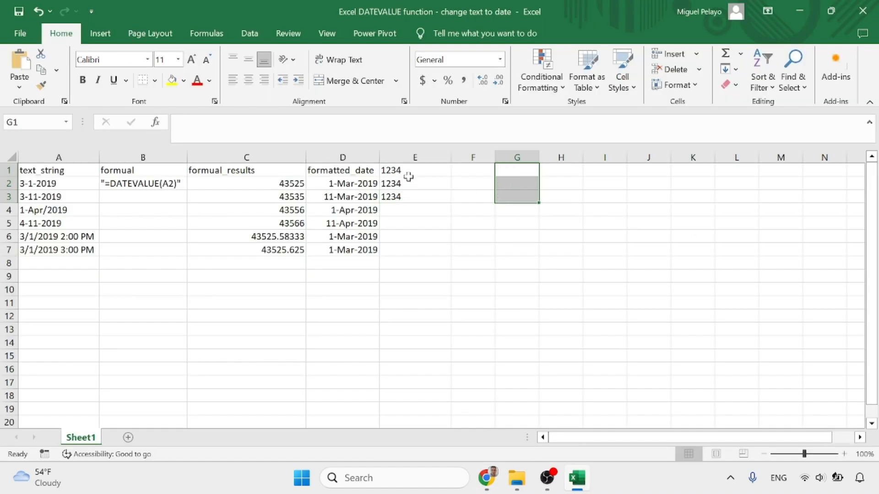
Copy E1:E3 again and repeat the Paste Special at G1 with Values and Add.
{"action": "left_click_drag", "start_coordinate": [409, 176], "coordinate": [410, 194]}
{"action": "key", "text": "ctrl+c"}
{"action": "left_click", "coordinate": [509, 172]}
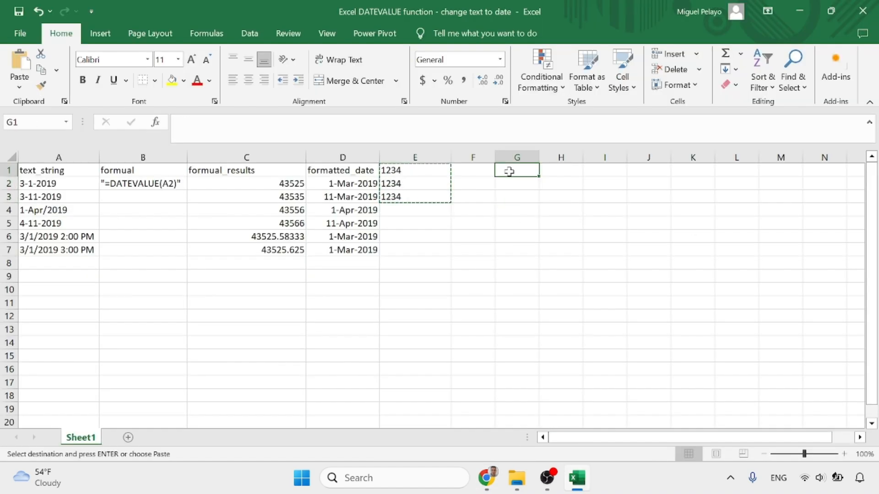
{"action": "key", "text": "ctrl+alt+v"}
{"action": "left_click", "coordinate": [156, 251]}
{"action": "left_click", "coordinate": [158, 337]}
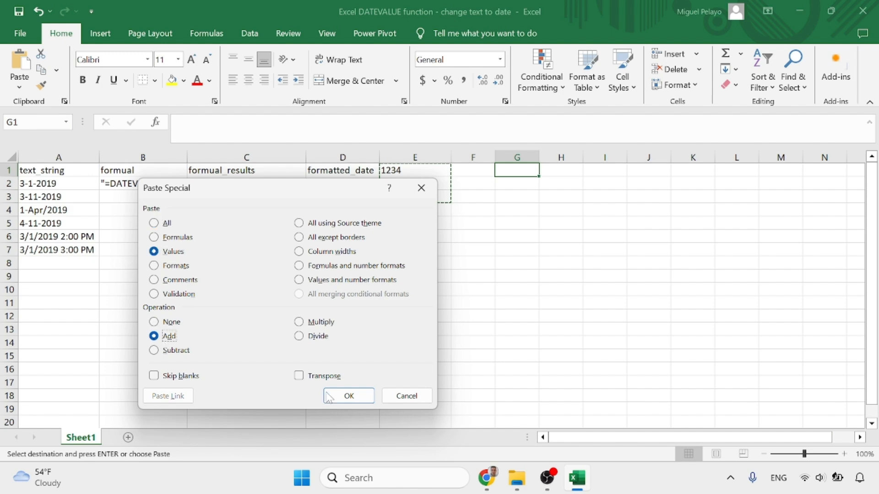
{"action": "left_click", "coordinate": [328, 397]}
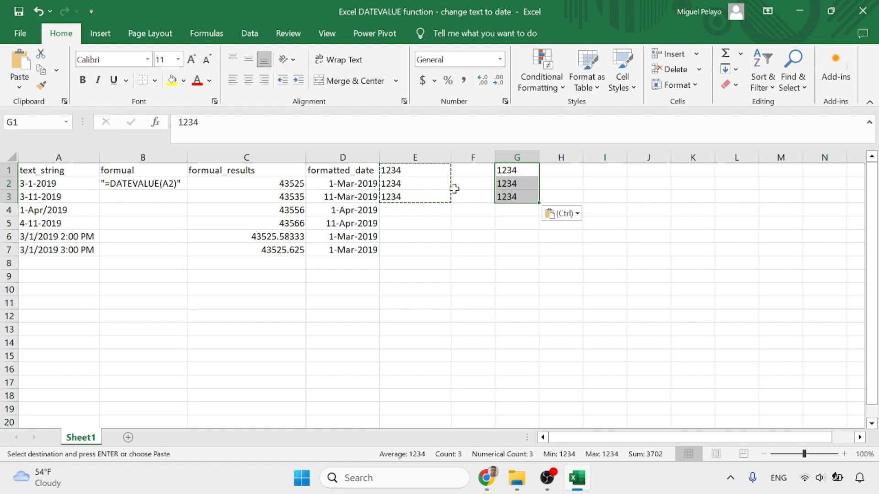
{"action": "key", "text": "Escape"}
Review the article's Paste Special settings in Chrome and its note on how converted values align.
{"action": "key", "text": "alt+Tab"}
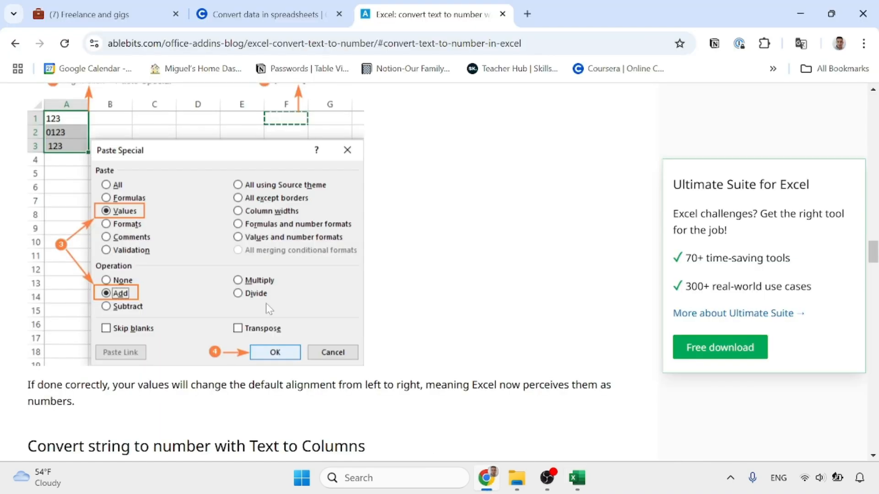
{"action": "scroll", "coordinate": [269, 309], "scroll_direction": "down", "scroll_amount": 2}
{"action": "scroll", "coordinate": [269, 309], "scroll_direction": "down", "scroll_amount": 5}
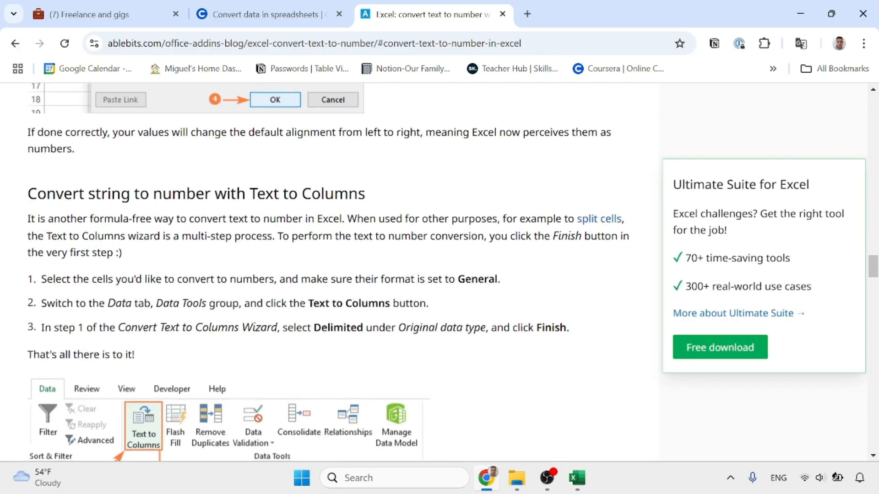
Switch to Excel and paste E1:E3 at F1 using Paste Special with Values and Add.
{"action": "left_click", "coordinate": [584, 474]}
{"action": "left_click_drag", "start_coordinate": [407, 171], "coordinate": [414, 199]}
{"action": "key", "text": "ctrl+c"}
{"action": "left_click", "coordinate": [508, 174]}
{"action": "left_click", "coordinate": [479, 166]}
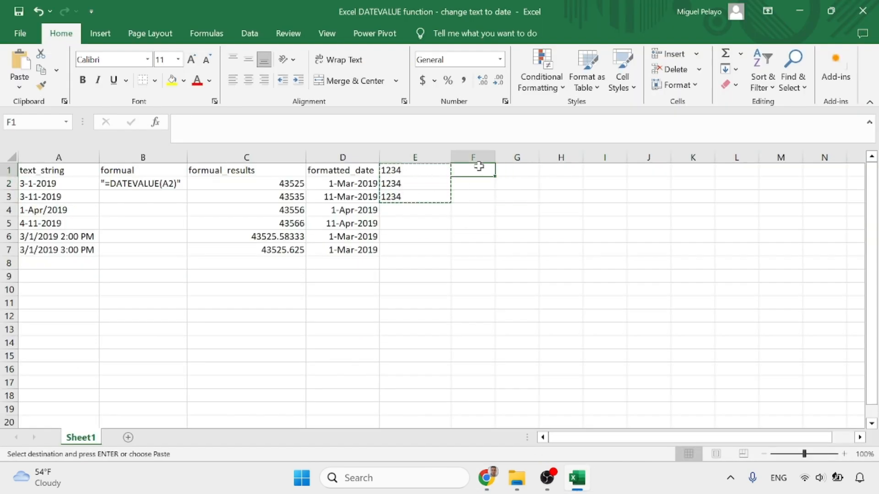
{"action": "key", "text": "ctrl+alt+v"}
{"action": "left_click", "coordinate": [160, 338]}
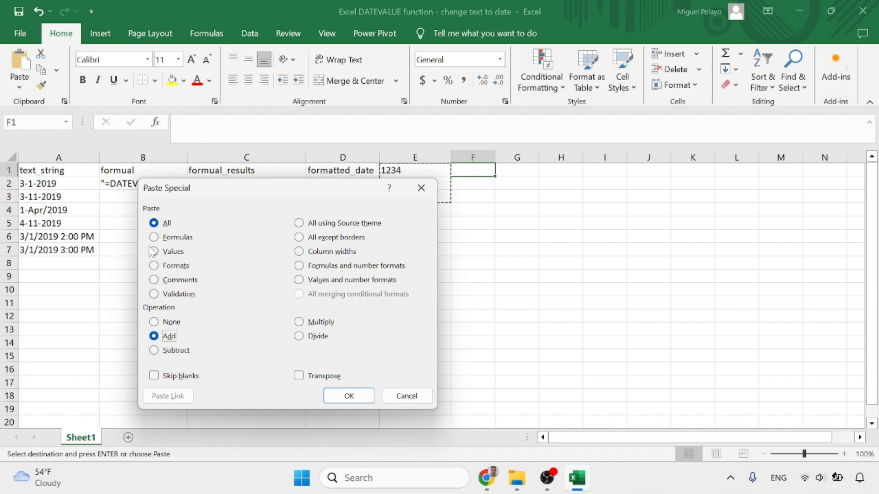
{"action": "left_click", "coordinate": [158, 253]}
{"action": "left_click", "coordinate": [344, 397]}
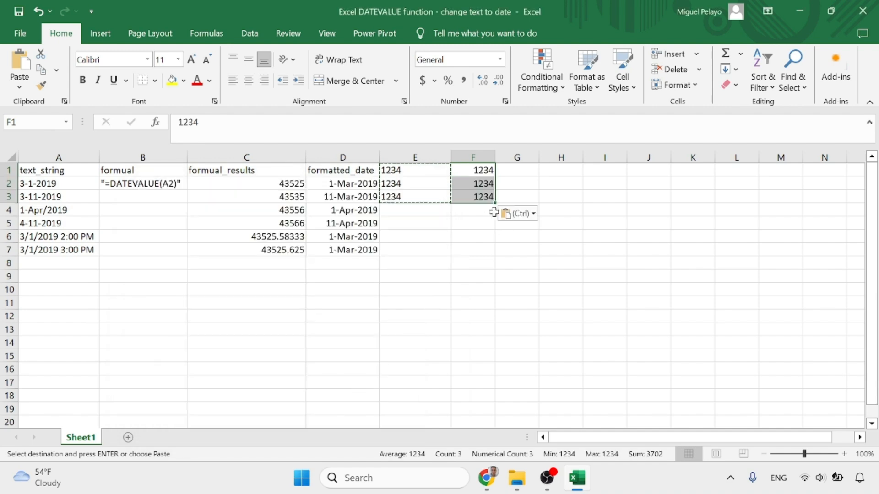
Switch to Chrome and read the article's section on converting strings to numbers with Text to Columns, including its wizard example.
{"action": "left_click", "coordinate": [486, 478]}
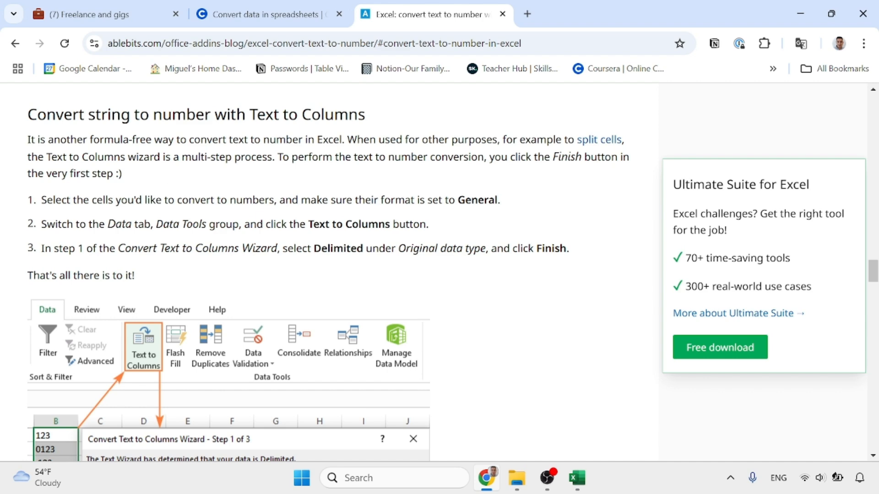
{"action": "scroll", "coordinate": [321, 275], "scroll_direction": "down", "scroll_amount": 2}
{"action": "scroll", "coordinate": [321, 275], "scroll_direction": "up", "scroll_amount": 1}
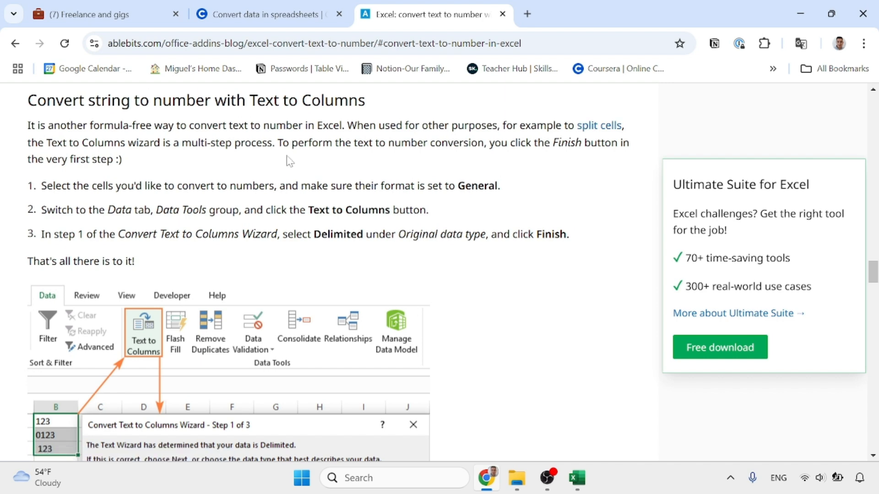
{"action": "scroll", "coordinate": [290, 161], "scroll_direction": "down", "scroll_amount": 1}
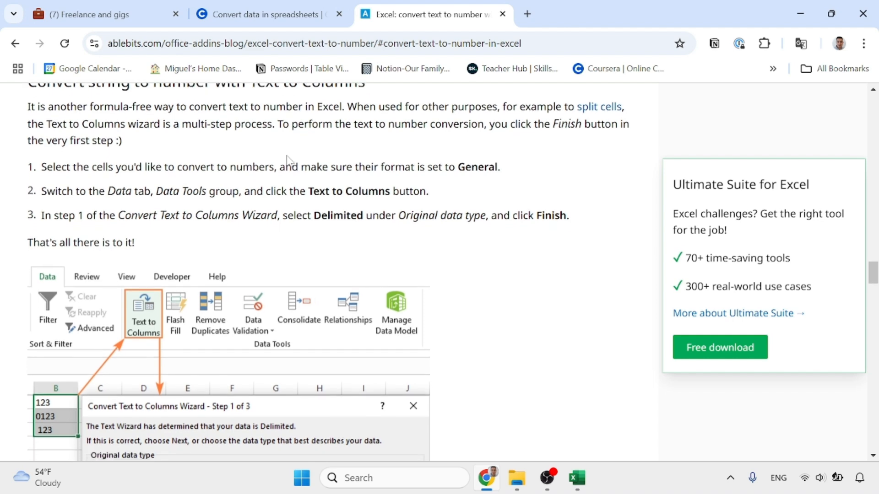
{"action": "scroll", "coordinate": [289, 162], "scroll_direction": "down", "scroll_amount": 2}
{"action": "scroll", "coordinate": [289, 161], "scroll_direction": "up", "scroll_amount": 2}
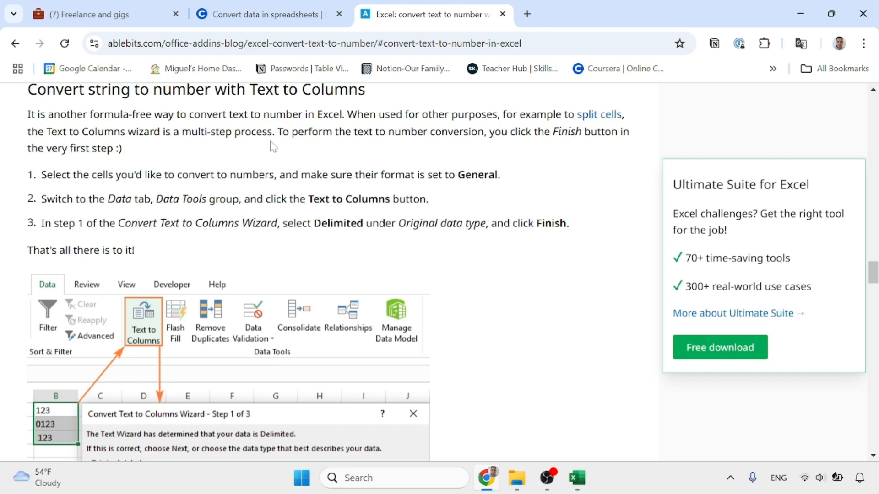
{"action": "scroll", "coordinate": [508, 237], "scroll_direction": "down", "scroll_amount": 5}
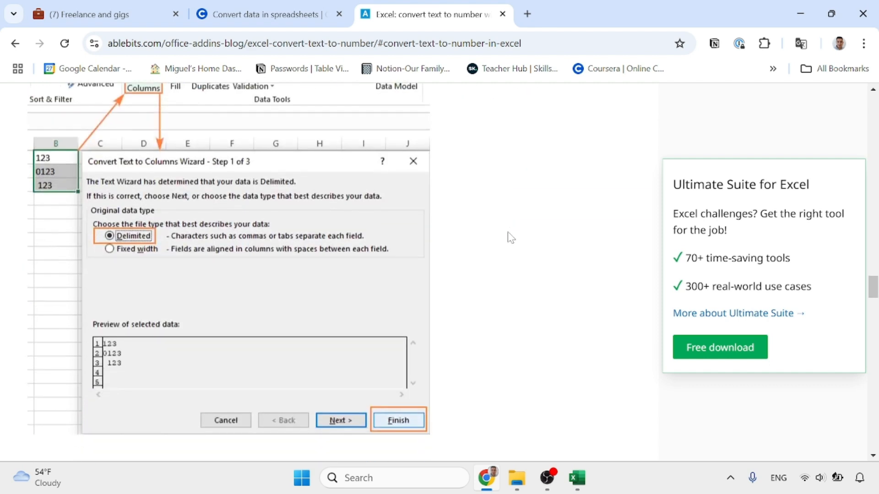
{"action": "scroll", "coordinate": [512, 237], "scroll_direction": "up", "scroll_amount": 1}
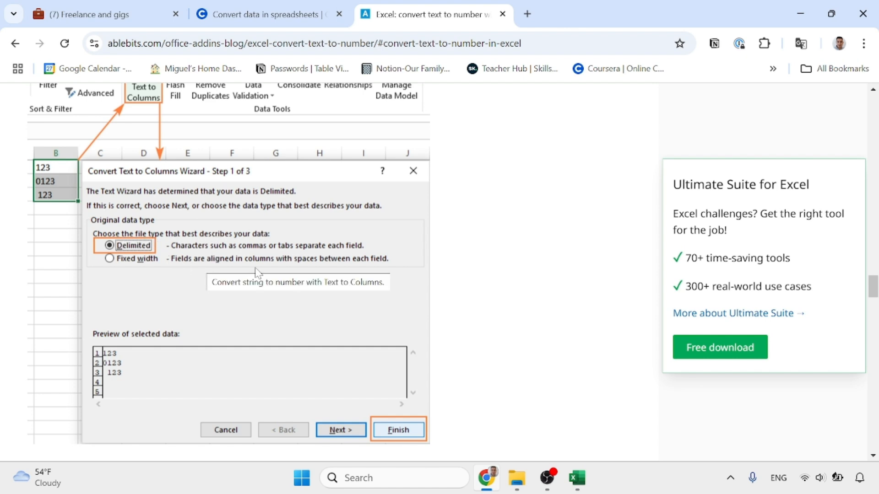
{"action": "scroll", "coordinate": [304, 312], "scroll_direction": "up", "scroll_amount": 1}
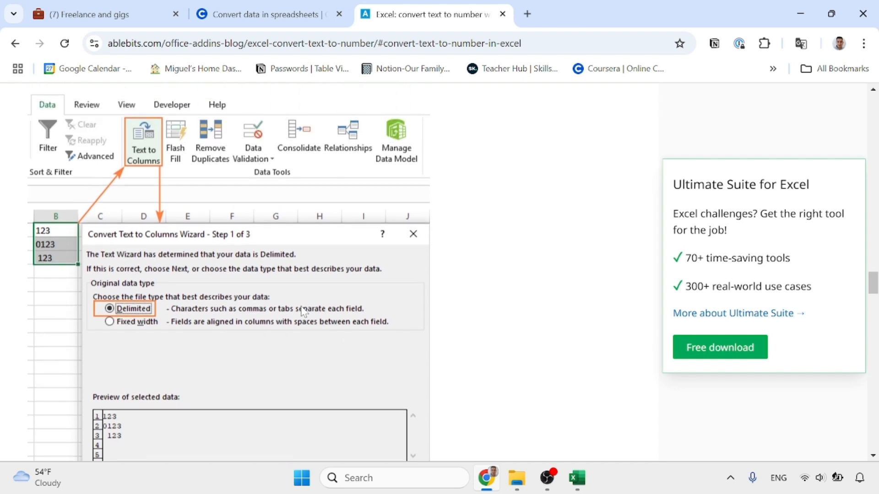
{"action": "scroll", "coordinate": [304, 312], "scroll_direction": "down", "scroll_amount": 1}
{"action": "scroll", "coordinate": [304, 312], "scroll_direction": "up", "scroll_amount": 1}
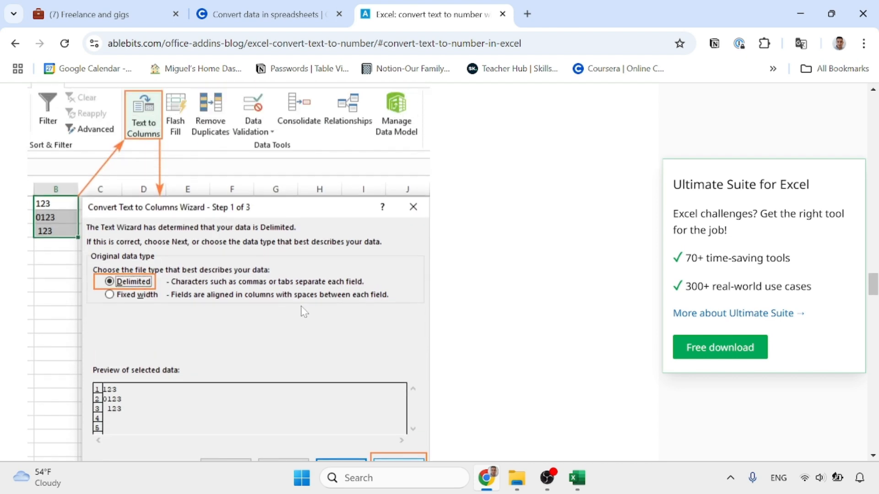
{"action": "scroll", "coordinate": [304, 312], "scroll_direction": "up", "scroll_amount": 5}
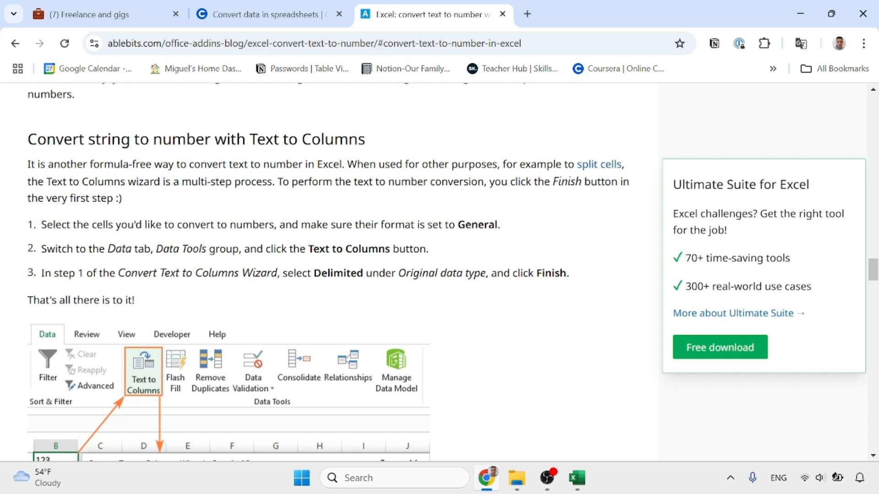
{"action": "scroll", "coordinate": [297, 204], "scroll_direction": "down", "scroll_amount": 8}
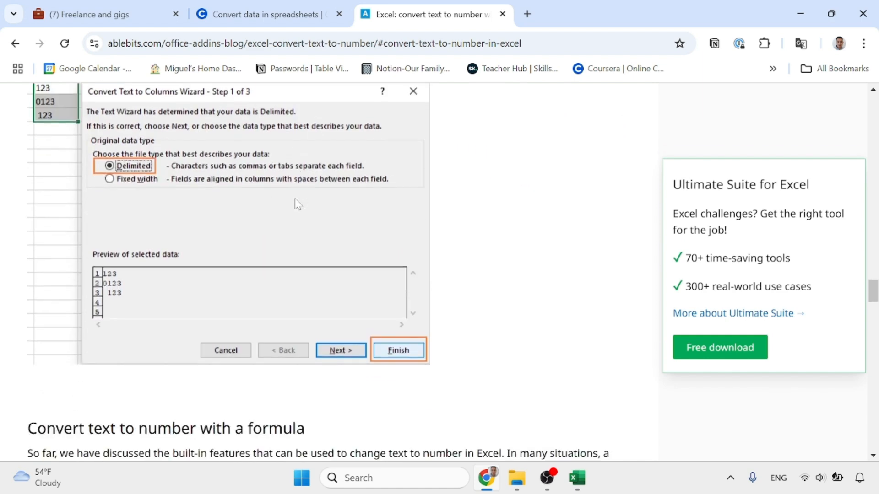
{"action": "scroll", "coordinate": [298, 204], "scroll_direction": "up", "scroll_amount": 1}
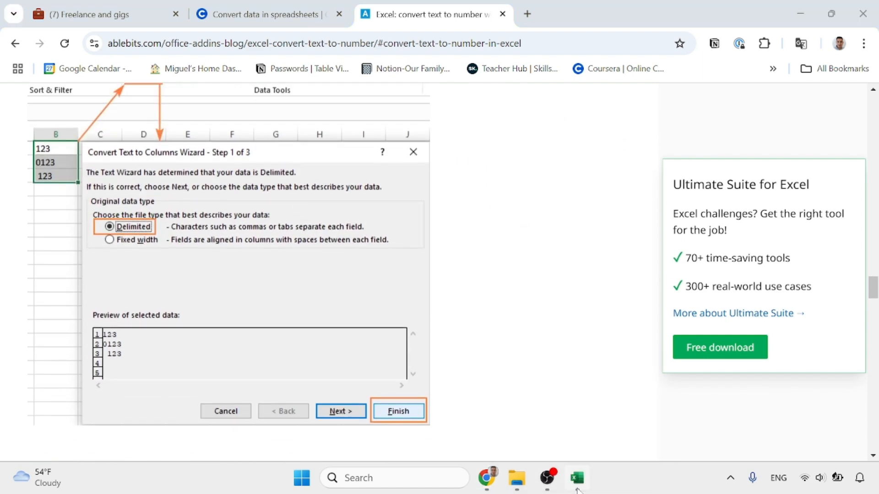
Switch to Excel and run Text to Columns on E1:E3 as Delimited, finishing at the wizard's first step.
{"action": "left_click", "coordinate": [577, 488]}
{"action": "left_click", "coordinate": [420, 170]}
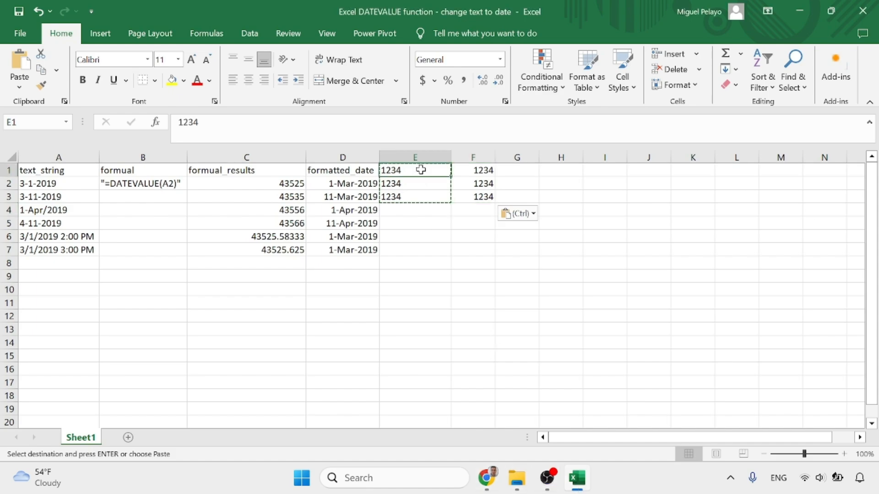
{"action": "left_click_drag", "start_coordinate": [420, 170], "coordinate": [421, 196]}
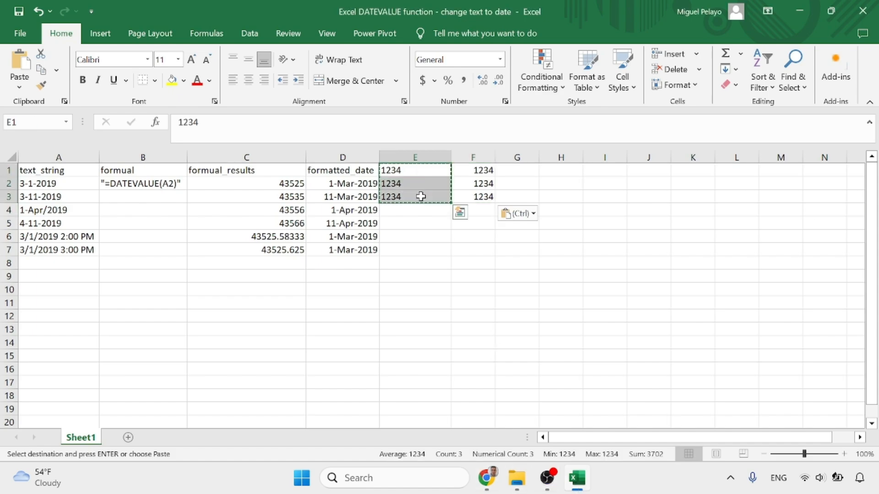
{"action": "left_click", "coordinate": [578, 479]}
{"action": "left_click", "coordinate": [585, 485]}
{"action": "left_click", "coordinate": [250, 35]}
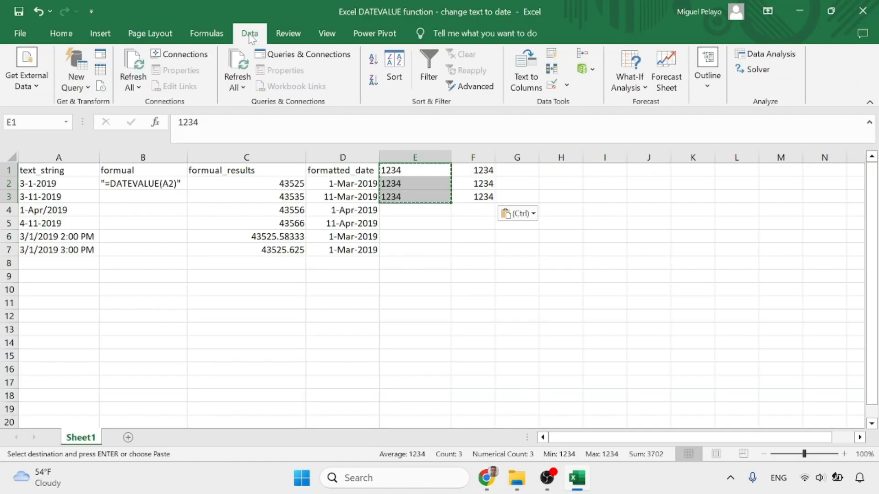
{"action": "left_click", "coordinate": [526, 87]}
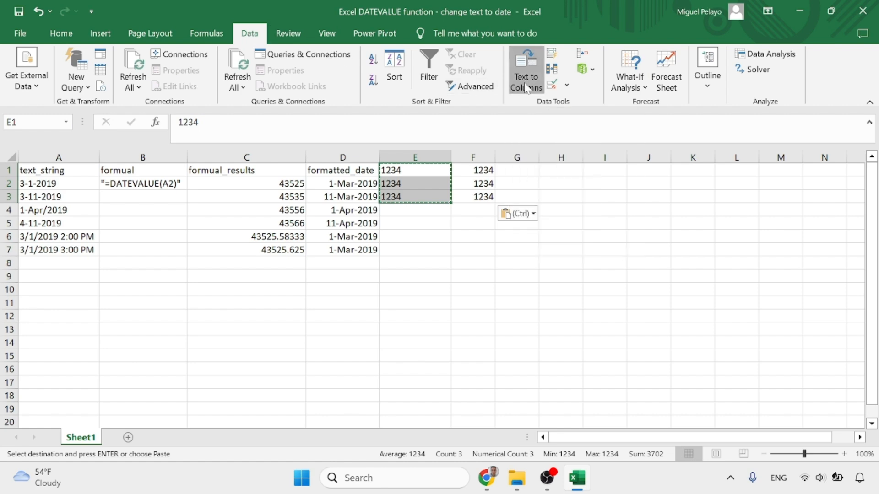
{"action": "left_click_drag", "start_coordinate": [266, 129], "coordinate": [626, 129]}
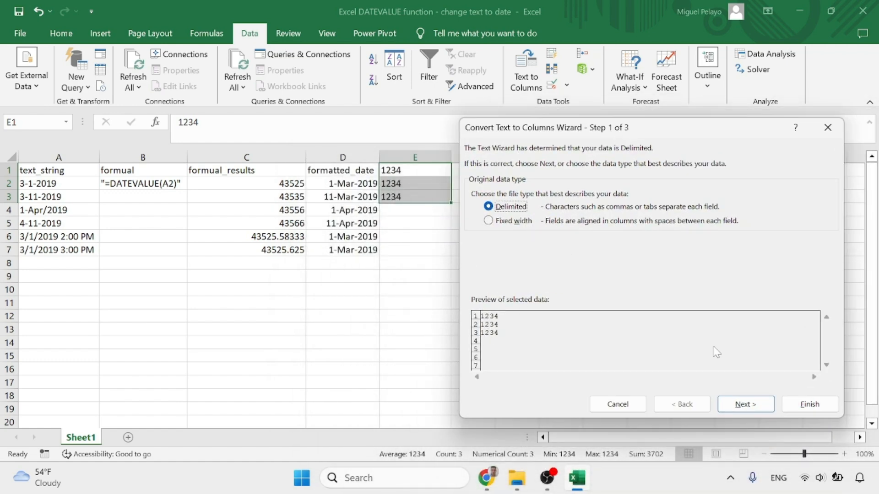
{"action": "left_click", "coordinate": [809, 404]}
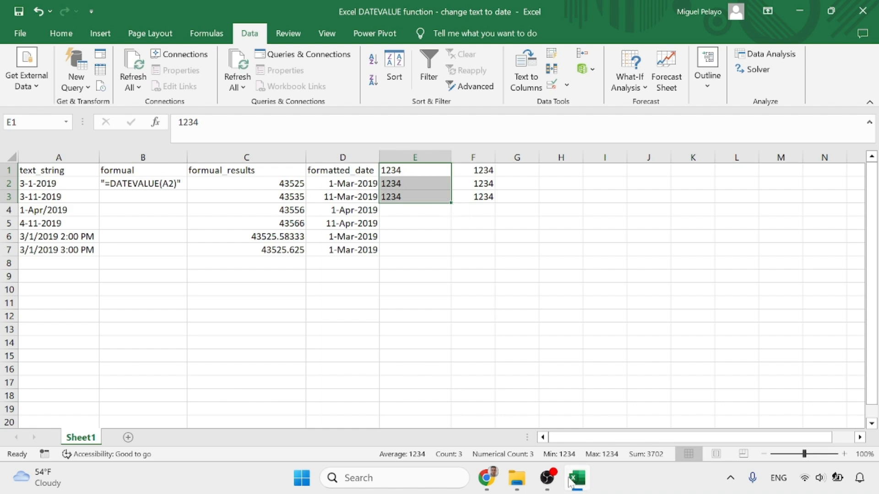
Switch to Chrome and reread the article's Text to Columns instructions, including the required cell format.
{"action": "key", "text": "alt+Tab"}
{"action": "scroll", "coordinate": [320, 283], "scroll_direction": "down", "scroll_amount": 5}
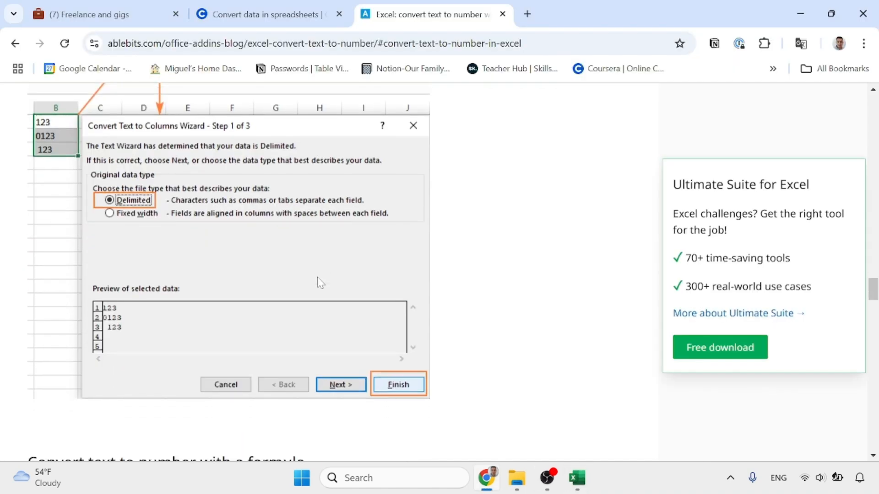
{"action": "scroll", "coordinate": [321, 283], "scroll_direction": "up", "scroll_amount": 3}
{"action": "scroll", "coordinate": [320, 283], "scroll_direction": "up", "scroll_amount": 5}
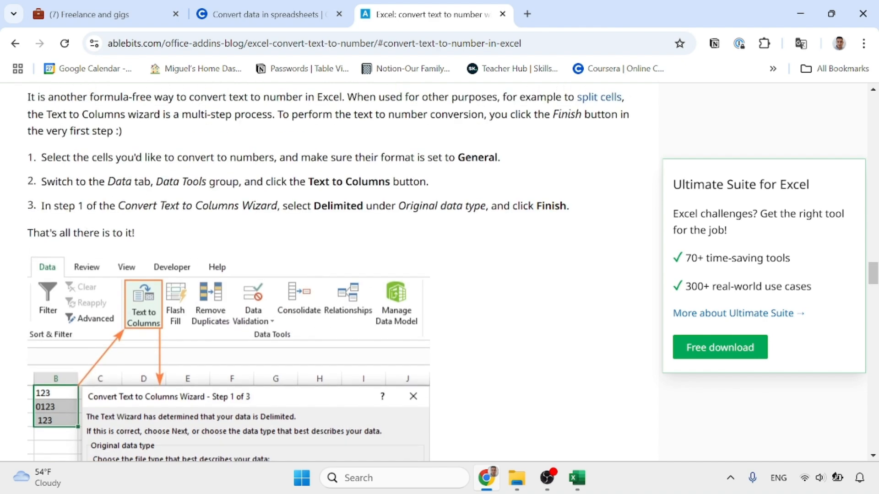
{"action": "scroll", "coordinate": [321, 275], "scroll_direction": "up", "scroll_amount": 1}
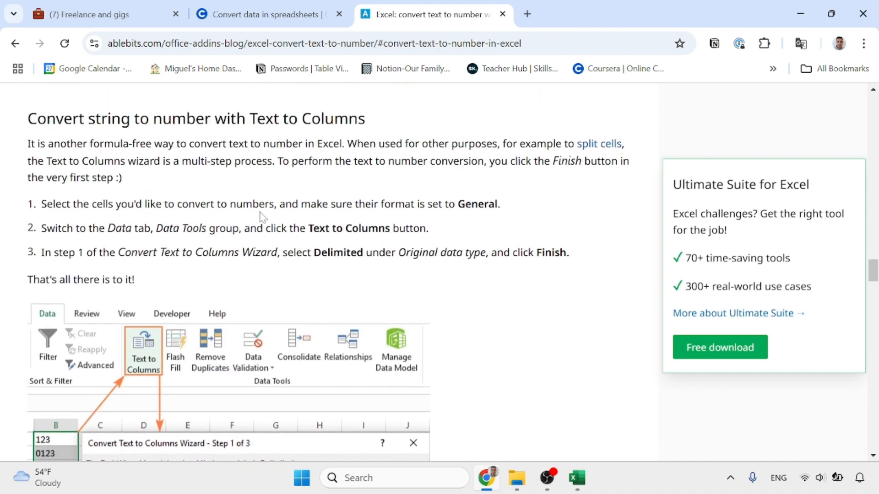
Switch to Excel and set the number format of the whole column E to General.
{"action": "left_click", "coordinate": [577, 478]}
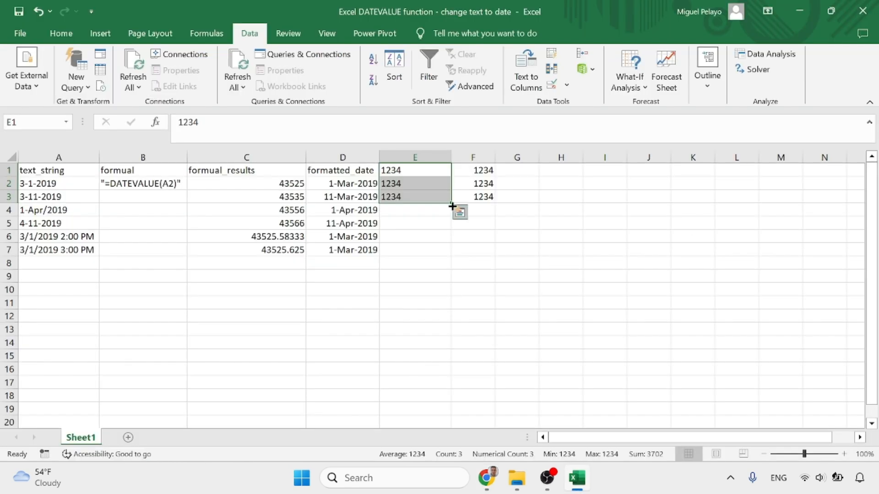
{"action": "left_click", "coordinate": [68, 35]}
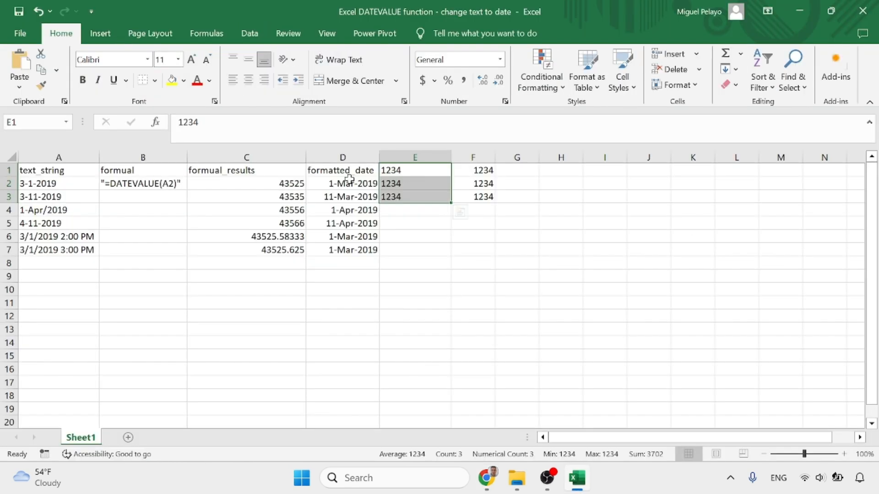
{"action": "left_click", "coordinate": [416, 157]}
{"action": "left_click", "coordinate": [505, 101]}
{"action": "left_click", "coordinate": [504, 157]}
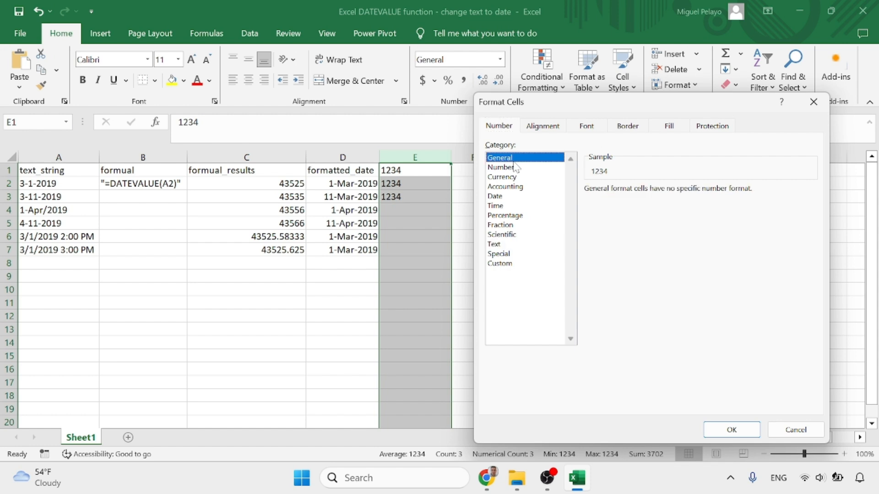
{"action": "left_click", "coordinate": [732, 430]}
Undo the latest changes back through the column E formatting, the Text to Columns run and the paste at F1.
{"action": "left_click", "coordinate": [38, 11]}
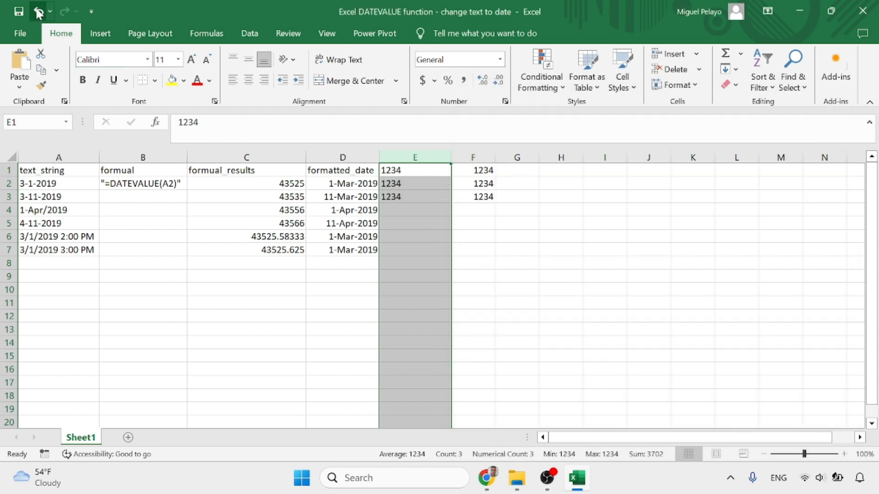
{"action": "left_click", "coordinate": [38, 11]}
{"action": "left_click", "coordinate": [38, 11]}
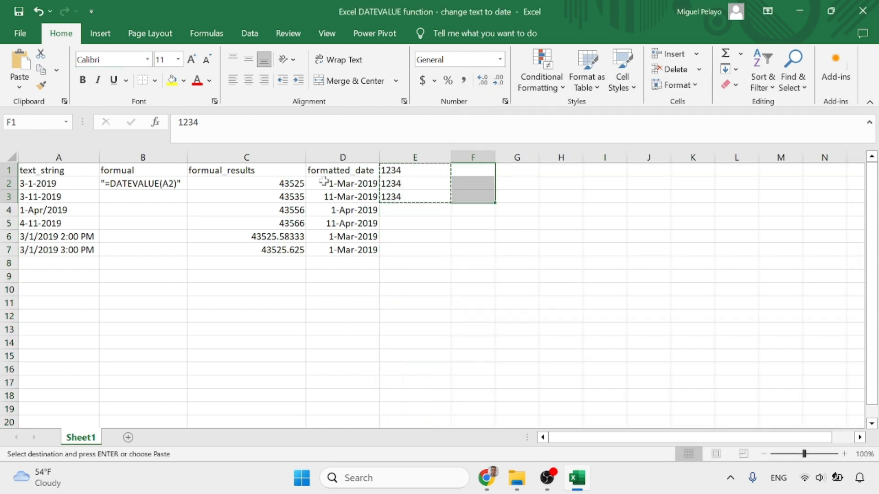
Set the number format of cells E1:E3 to General.
{"action": "left_click", "coordinate": [448, 236]}
{"action": "left_click", "coordinate": [415, 168]}
{"action": "left_click_drag", "start_coordinate": [416, 168], "coordinate": [416, 200]}
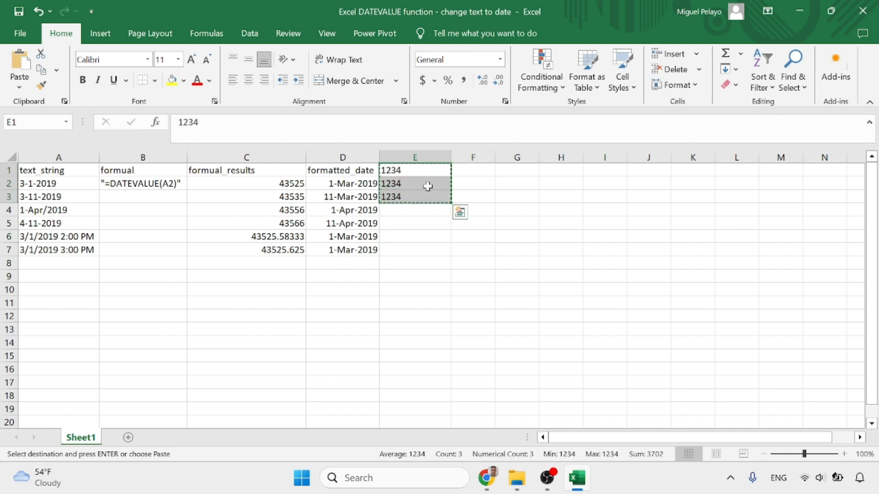
{"action": "left_click", "coordinate": [505, 101]}
{"action": "left_click", "coordinate": [504, 158]}
{"action": "left_click", "coordinate": [728, 429]}
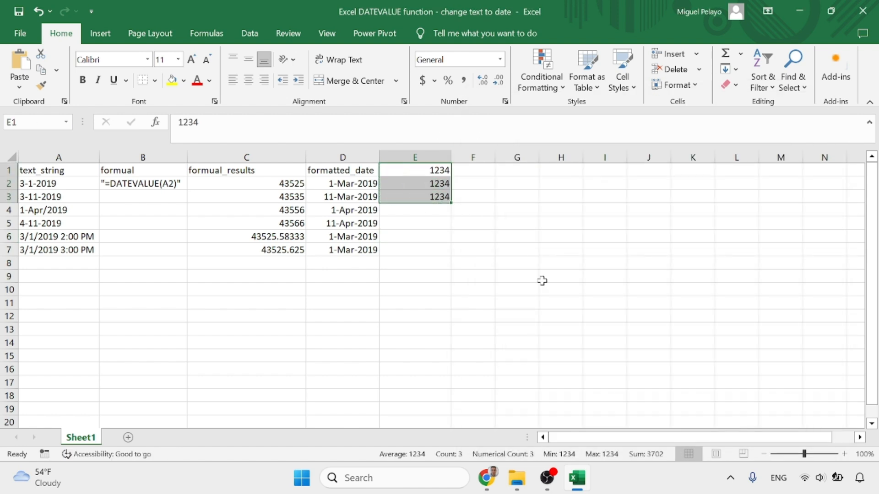
Switch to Chrome and check the Text to Columns steps that follow setting the cells to General.
{"action": "left_click", "coordinate": [487, 478]}
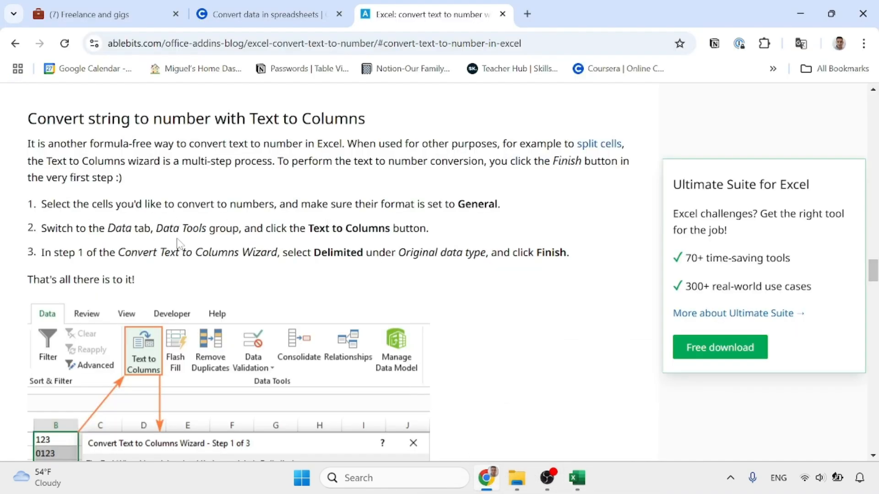
{"action": "scroll", "coordinate": [293, 241], "scroll_direction": "down", "scroll_amount": 1}
{"action": "scroll", "coordinate": [449, 242], "scroll_direction": "down", "scroll_amount": 1}
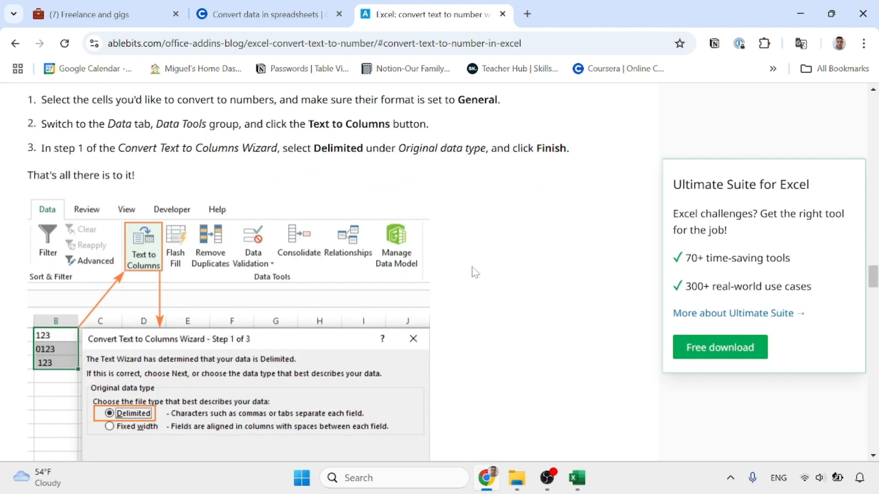
Switch to Excel and convert E1:E3 with Text to Columns, keeping Delimited and finishing at the first step, and select E1.
{"action": "left_click", "coordinate": [581, 478]}
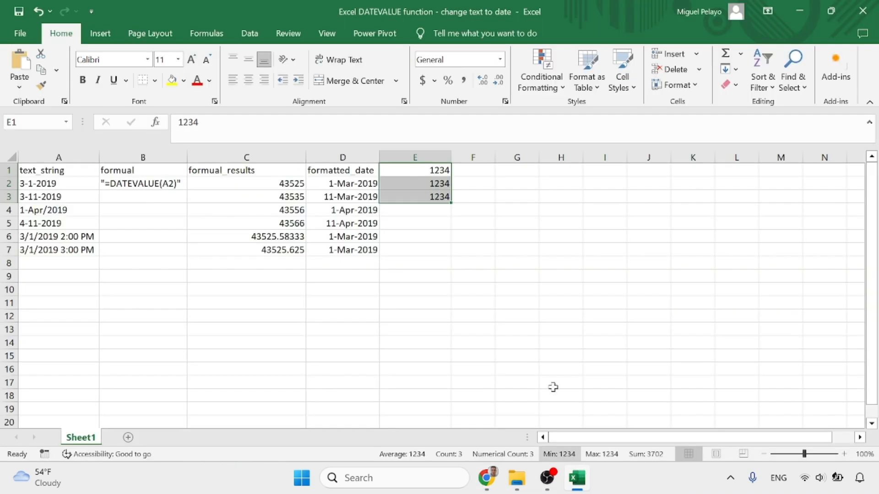
{"action": "left_click", "coordinate": [440, 210]}
{"action": "key", "text": "Up"}
{"action": "key", "text": "Up"}
{"action": "key", "text": "Up"}
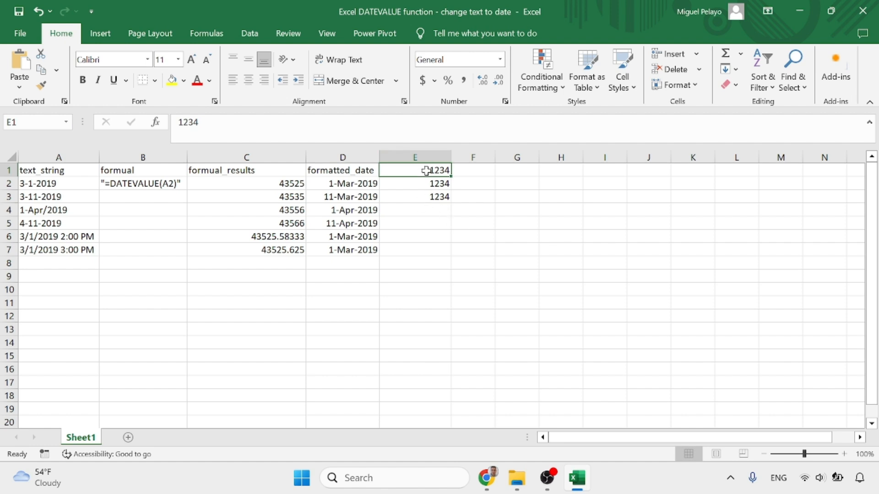
{"action": "left_click_drag", "start_coordinate": [426, 170], "coordinate": [426, 197]}
{"action": "left_click", "coordinate": [250, 33]}
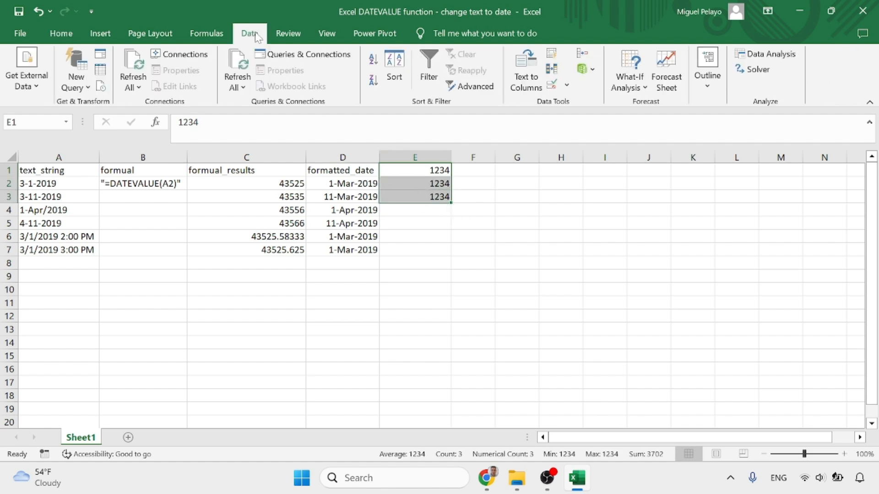
{"action": "left_click", "coordinate": [534, 90]}
{"action": "left_click", "coordinate": [808, 406]}
{"action": "left_click", "coordinate": [62, 36]}
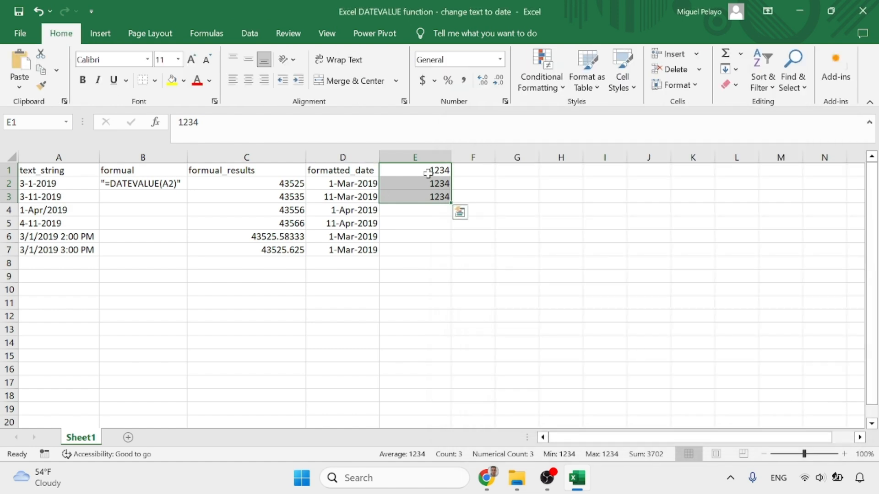
{"action": "left_click", "coordinate": [428, 173]}
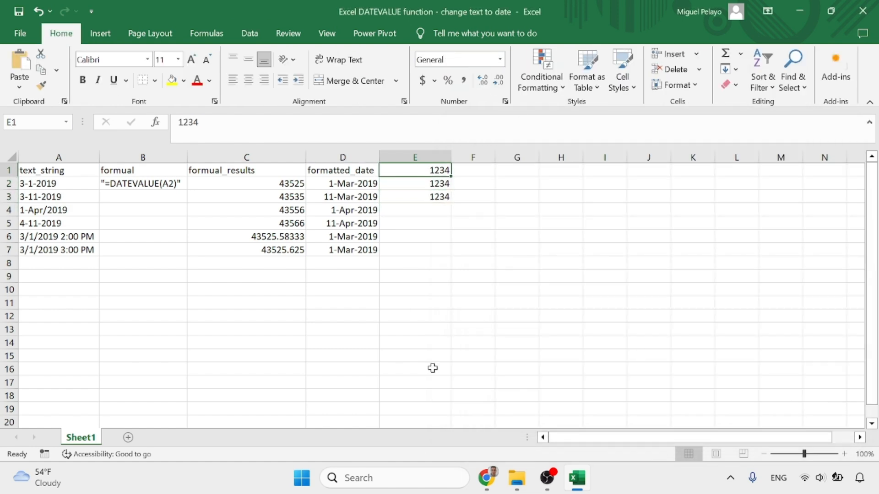
Switch to Chrome and compare the conversion with the article's Text to Columns steps and wizard picture.
{"action": "left_click", "coordinate": [488, 483]}
{"action": "scroll", "coordinate": [383, 268], "scroll_direction": "down", "scroll_amount": 4}
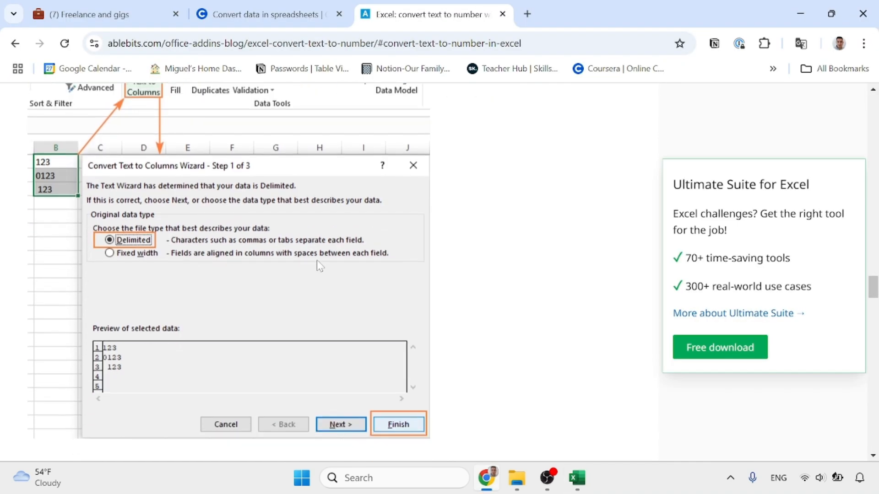
{"action": "scroll", "coordinate": [317, 260], "scroll_direction": "down", "scroll_amount": 3}
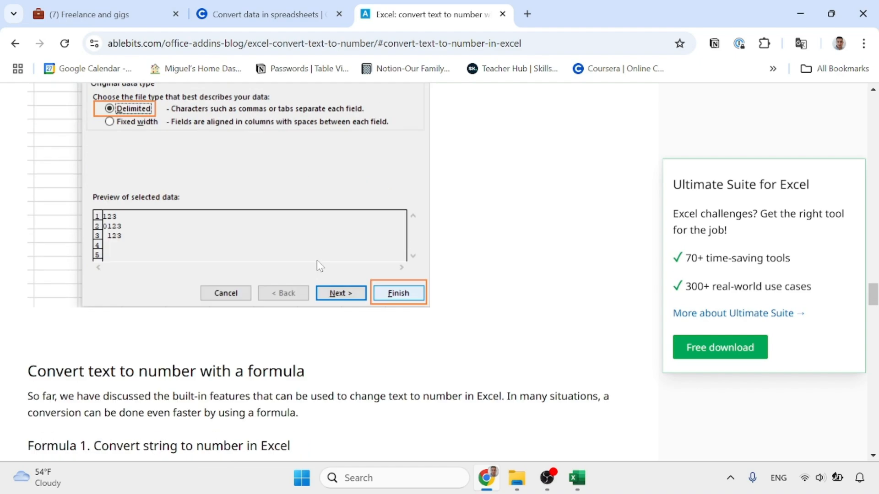
{"action": "scroll", "coordinate": [317, 260], "scroll_direction": "up", "scroll_amount": 6}
{"action": "scroll", "coordinate": [320, 266], "scroll_direction": "up", "scroll_amount": 2}
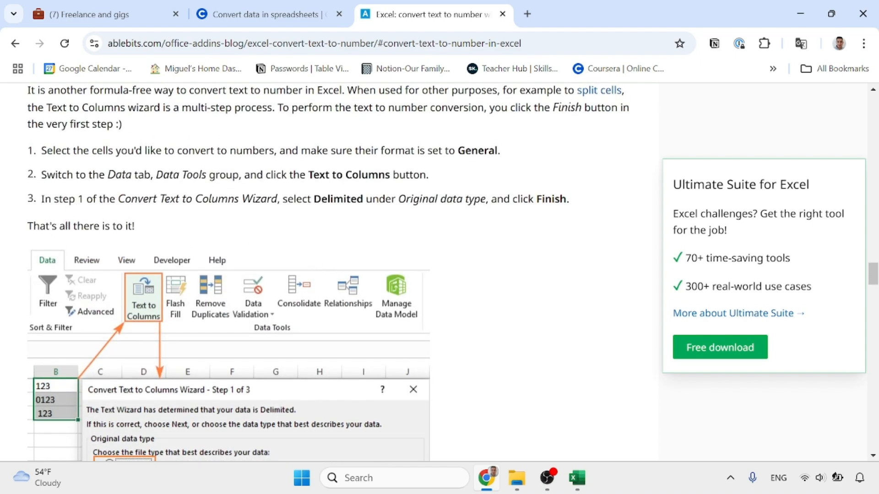
Read the article's introduction to converting text with a formula and its description of the VALUE function's arguments.
{"action": "scroll", "coordinate": [350, 210], "scroll_direction": "down", "scroll_amount": 10}
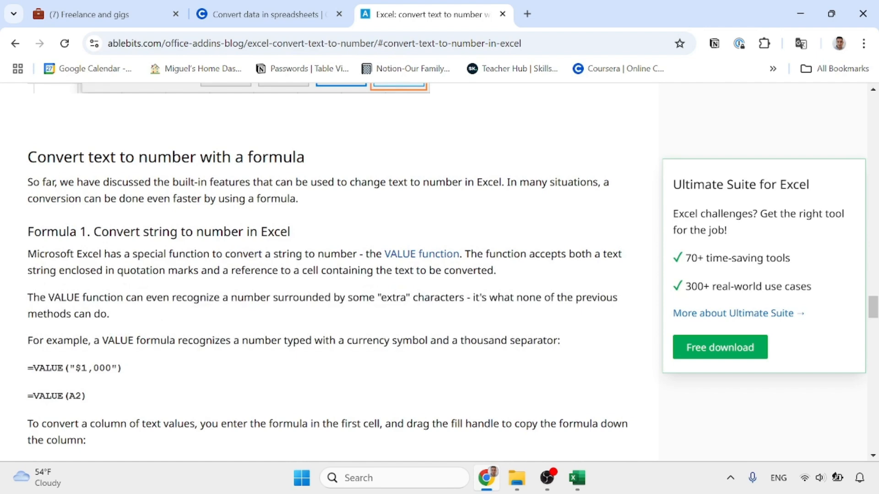
{"action": "scroll", "coordinate": [355, 218], "scroll_direction": "down", "scroll_amount": 1}
{"action": "left_click_drag", "start_coordinate": [507, 155], "coordinate": [298, 171]}
{"action": "left_click", "coordinate": [326, 190]}
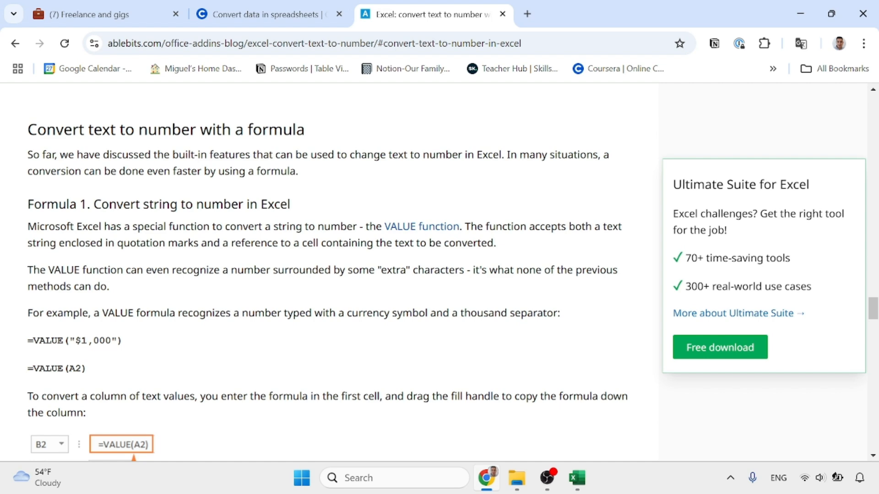
{"action": "left_click_drag", "start_coordinate": [93, 204], "coordinate": [299, 215]}
{"action": "scroll", "coordinate": [153, 215], "scroll_direction": "down", "scroll_amount": 1}
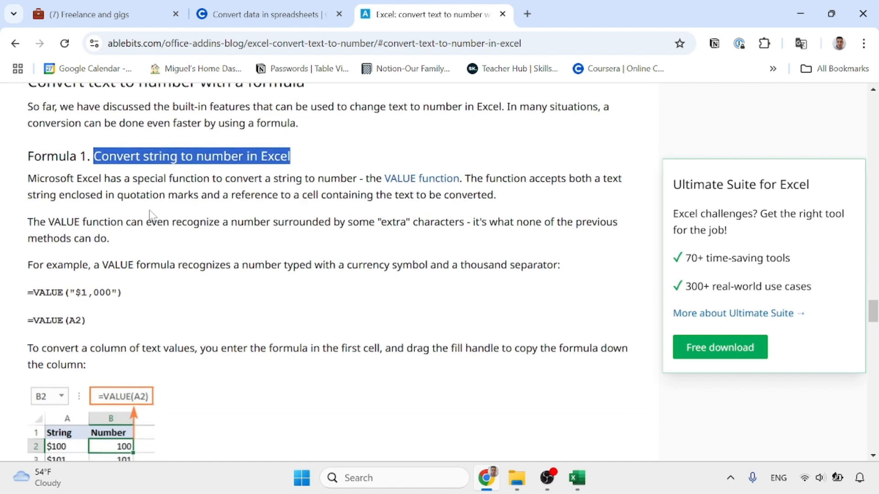
{"action": "left_click", "coordinate": [152, 214]}
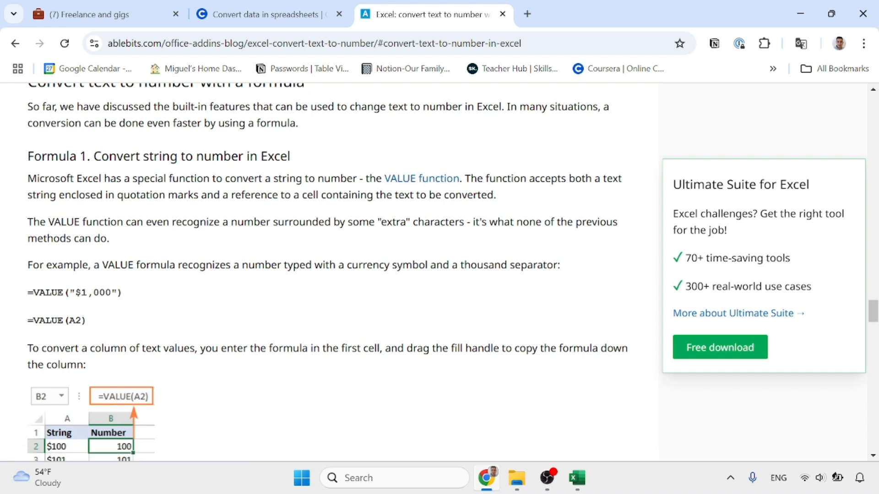
{"action": "left_click_drag", "start_coordinate": [105, 195], "coordinate": [494, 195]}
{"action": "left_click", "coordinate": [216, 215]}
Read the article's VALUE formula examples for currency text and a column of strings, through to the string-to-date section.
{"action": "scroll", "coordinate": [216, 216], "scroll_direction": "down", "scroll_amount": 2}
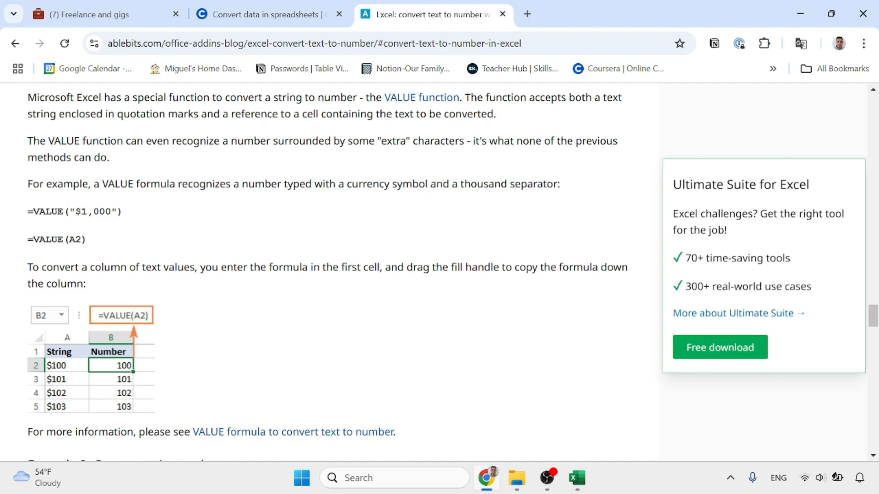
{"action": "scroll", "coordinate": [190, 222], "scroll_direction": "down", "scroll_amount": 1}
{"action": "scroll", "coordinate": [160, 212], "scroll_direction": "down", "scroll_amount": 1}
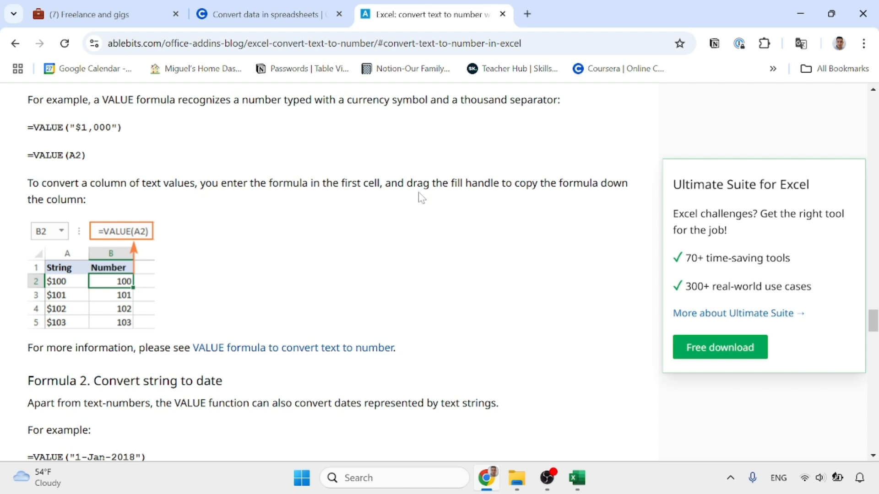
{"action": "scroll", "coordinate": [270, 247], "scroll_direction": "down", "scroll_amount": 1}
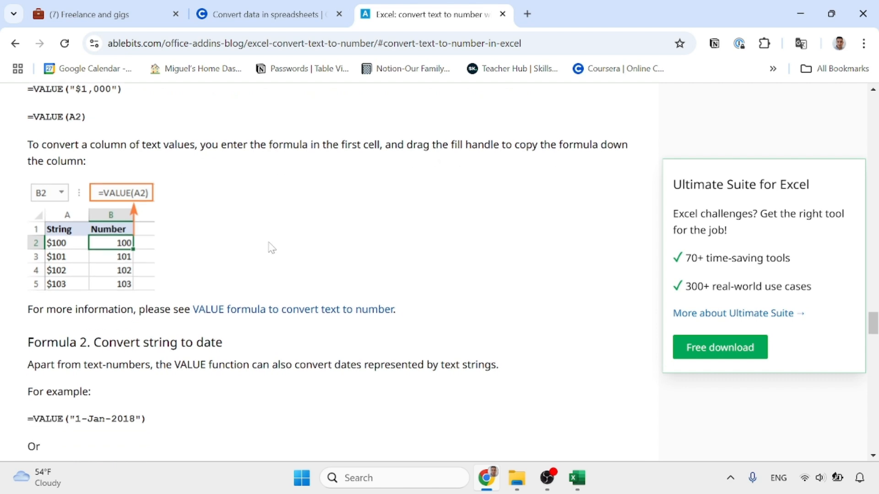
{"action": "scroll", "coordinate": [190, 246], "scroll_direction": "down", "scroll_amount": 1}
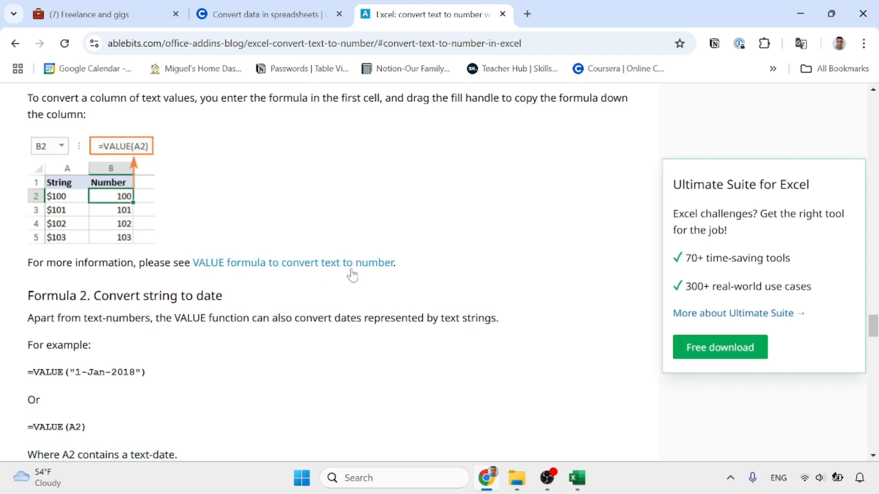
Switch to Excel and set the number format of column E to Text.
{"action": "left_click", "coordinate": [577, 478]}
{"action": "left_click", "coordinate": [439, 211]}
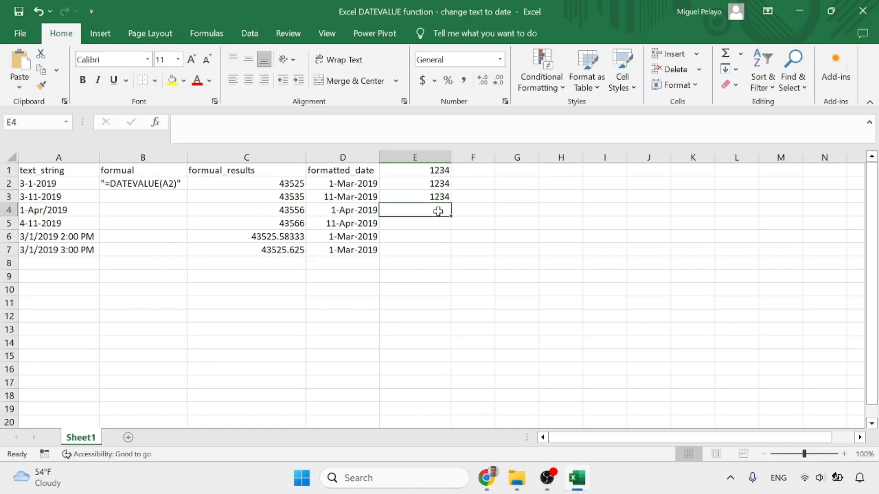
{"action": "left_click", "coordinate": [423, 160]}
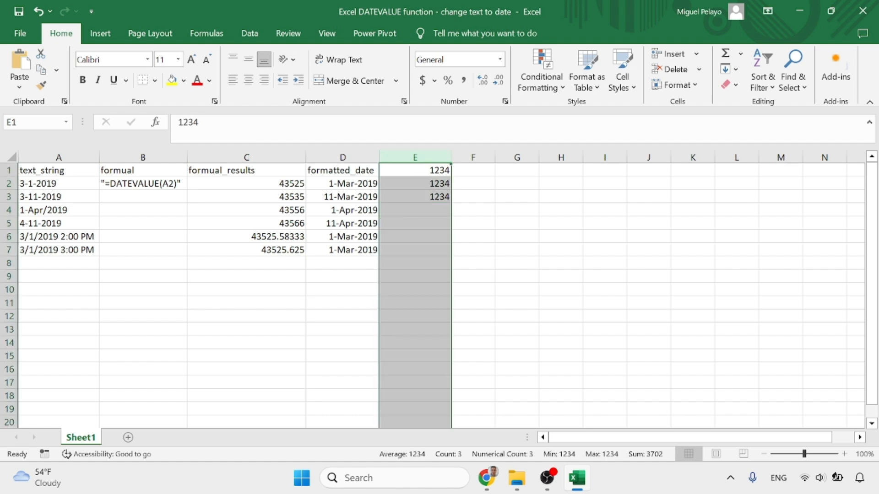
{"action": "left_click", "coordinate": [505, 101]}
{"action": "left_click", "coordinate": [504, 244]}
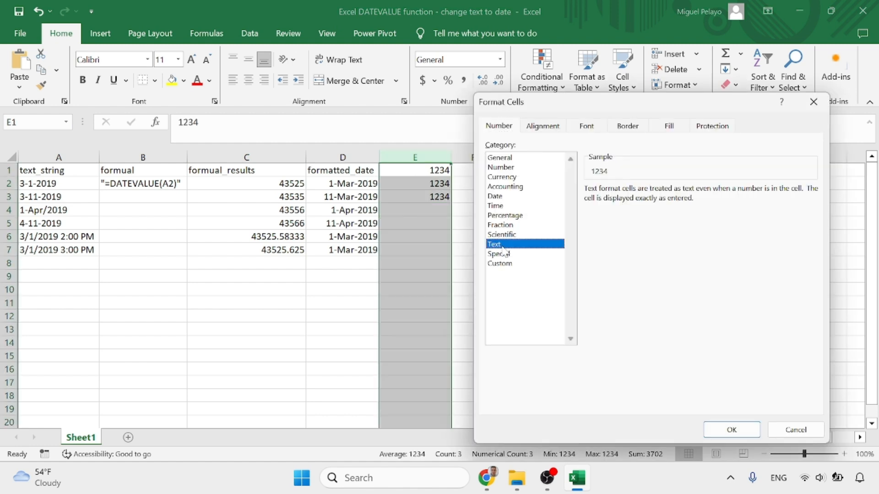
{"action": "left_click", "coordinate": [731, 429]}
Enter =VALUE(E1) in F1 and widen column F slightly.
{"action": "left_click", "coordinate": [478, 183]}
{"action": "key", "text": "Up"}
{"action": "type", "text": "="}
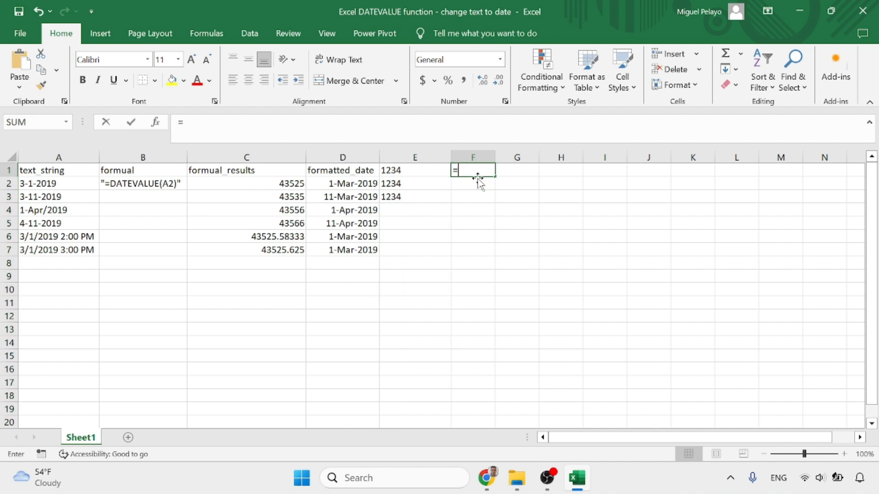
{"action": "type", "text": "val"}
{"action": "key", "text": "Tab"}
{"action": "key", "text": "Left"}
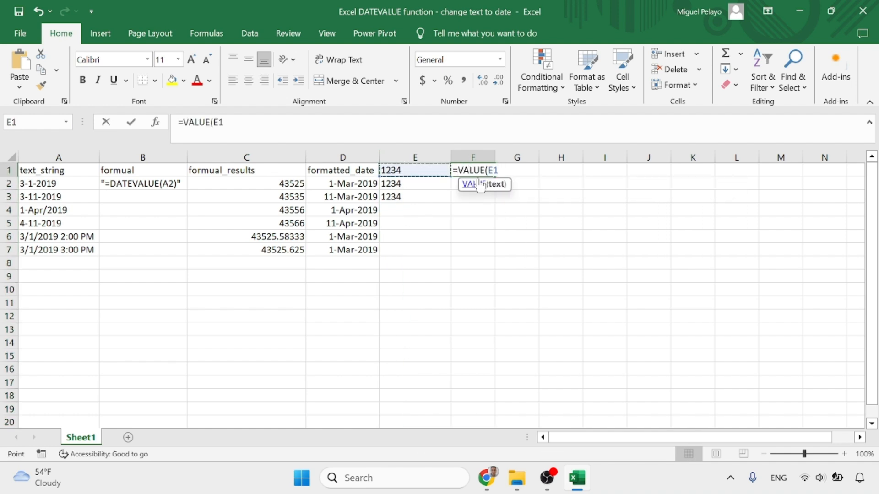
{"action": "type", "text": ")"}
{"action": "key", "text": "Return"}
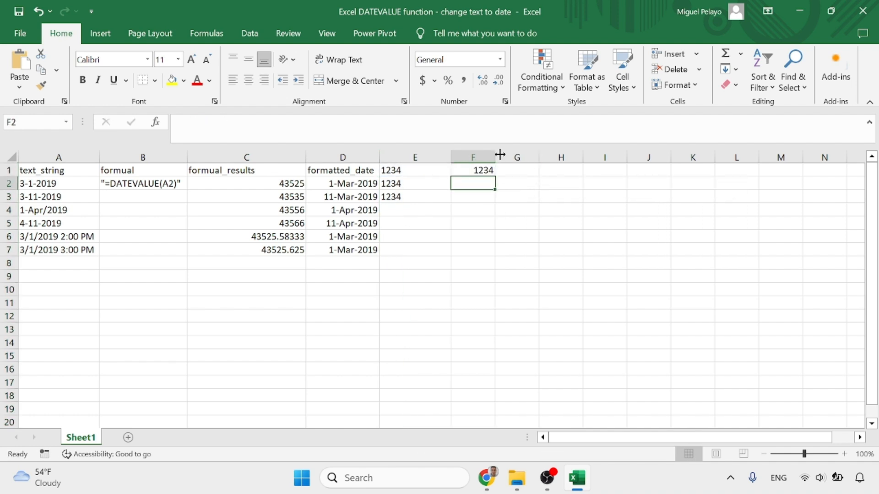
{"action": "left_click_drag", "start_coordinate": [497, 157], "coordinate": [510, 157]}
{"action": "left_click", "coordinate": [531, 176]}
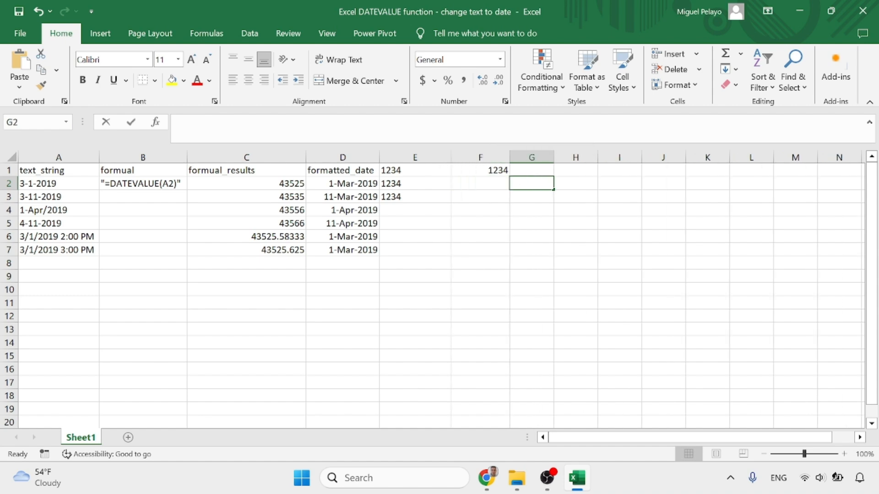
{"action": "type", "text": "now"}
{"action": "key", "text": "BackSpace"}
{"action": "key", "text": "BackSpace"}
{"action": "key", "text": "BackSpace"}
{"action": "key", "text": "Return"}
{"action": "key", "text": "Left"}
Switch to Chrome, read the article's string-to-date section and copy "1-Jan-2018 with its opening quotation mark from the VALUE example.
{"action": "left_click", "coordinate": [486, 478]}
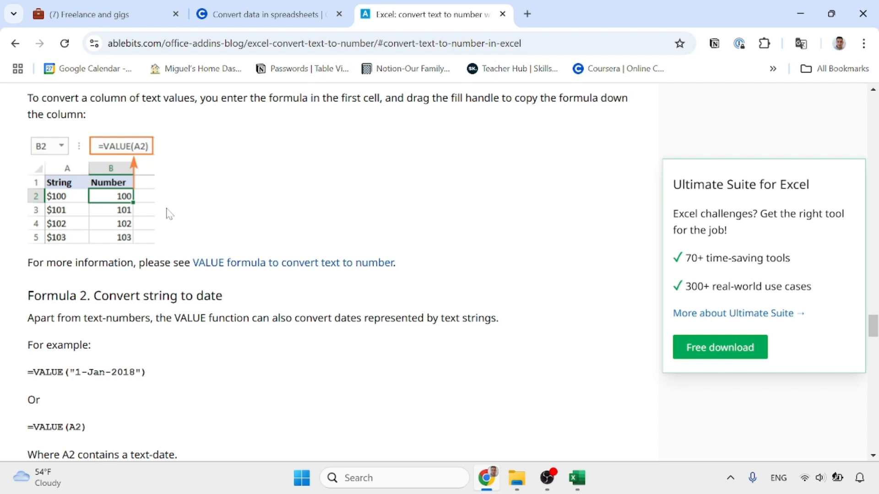
{"action": "scroll", "coordinate": [304, 260], "scroll_direction": "down", "scroll_amount": 1}
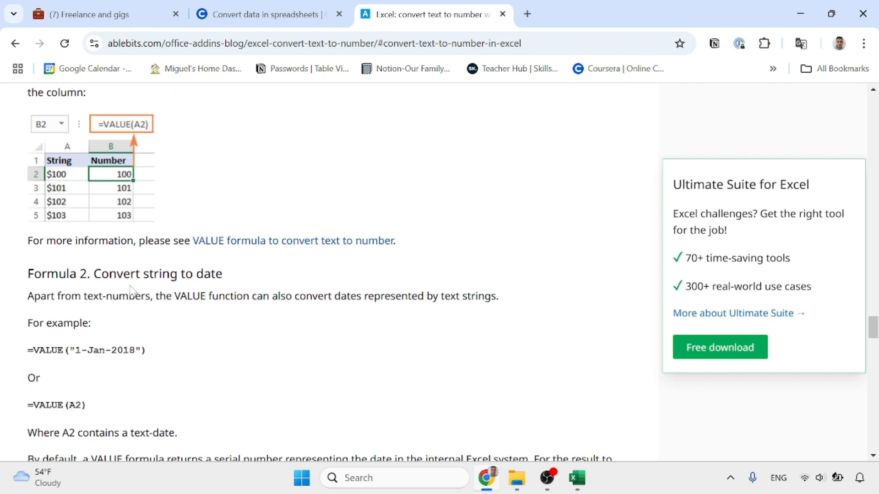
{"action": "scroll", "coordinate": [281, 274], "scroll_direction": "down", "scroll_amount": 2}
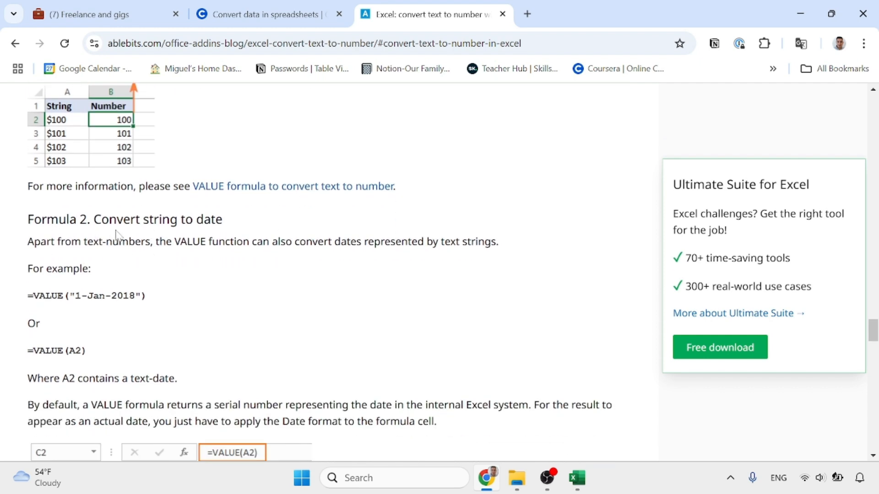
{"action": "scroll", "coordinate": [119, 236], "scroll_direction": "down", "scroll_amount": 2}
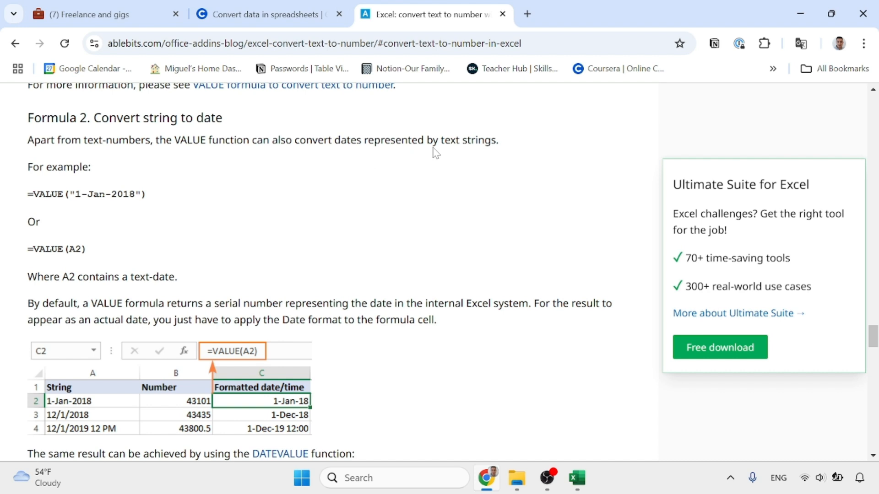
{"action": "scroll", "coordinate": [134, 220], "scroll_direction": "down", "scroll_amount": 1}
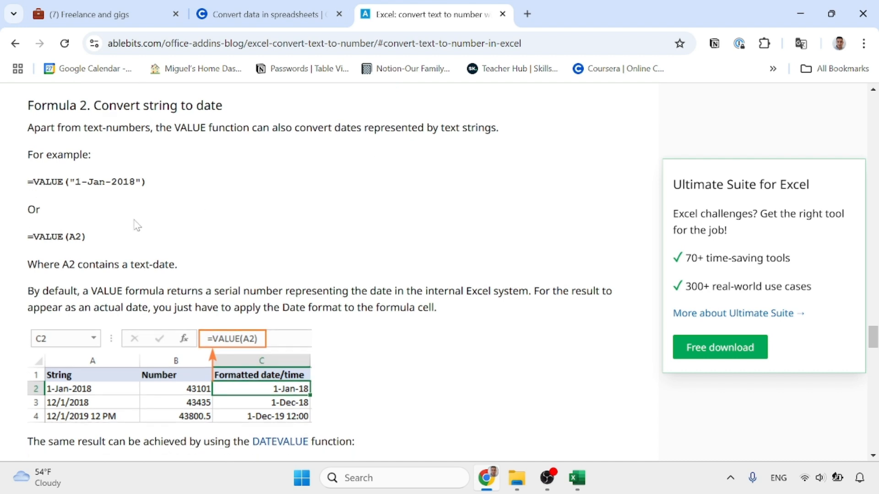
{"action": "scroll", "coordinate": [134, 219], "scroll_direction": "up", "scroll_amount": 1}
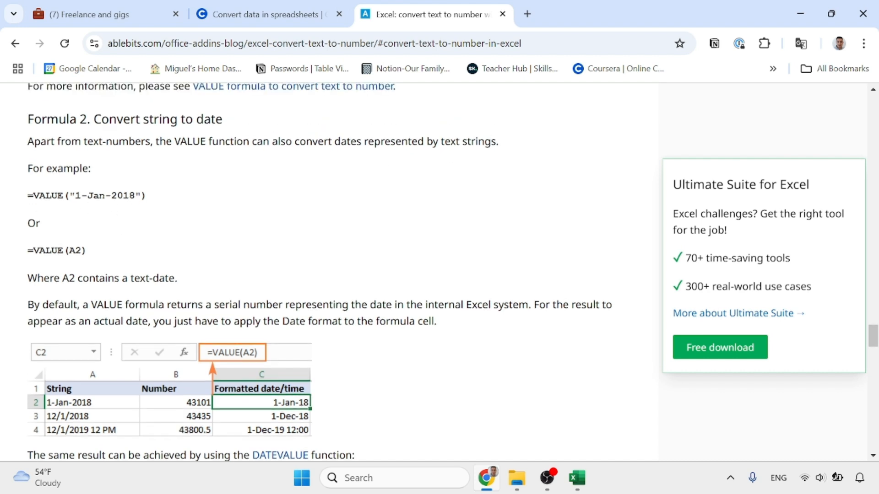
{"action": "left_click_drag", "start_coordinate": [93, 196], "coordinate": [69, 196]}
{"action": "key", "text": "ctrl+c"}
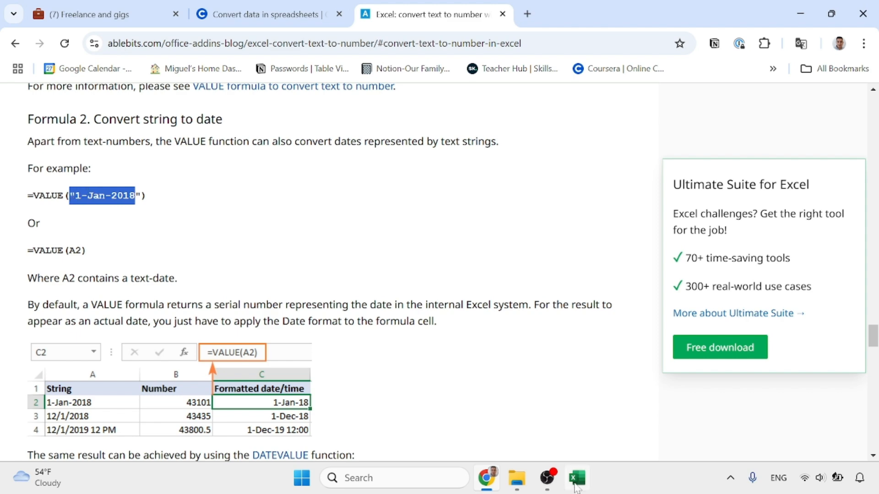
Switch to Excel, paste the copied date text into E4 and add the closing quotation mark to make it "1-Jan-2018".
{"action": "left_click", "coordinate": [576, 478]}
{"action": "left_click", "coordinate": [418, 210]}
{"action": "key", "text": "ctrl+v"}
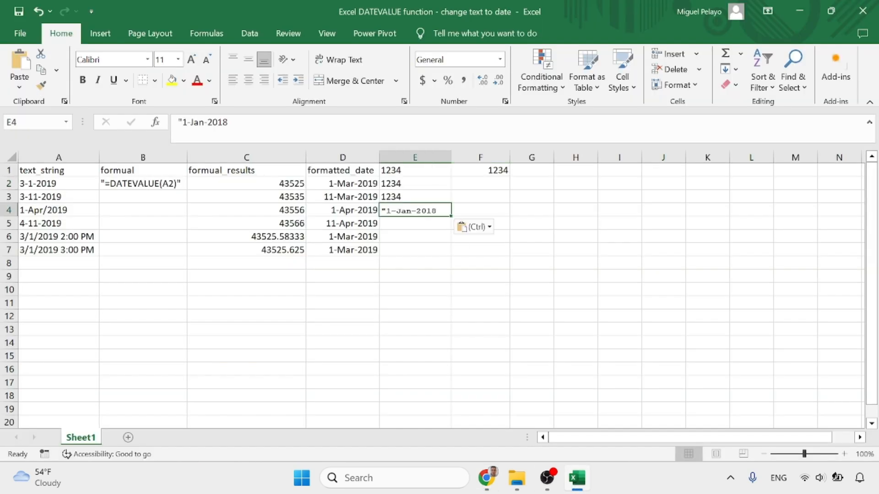
{"action": "left_click", "coordinate": [229, 123]}
{"action": "key", "text": "Tab"}
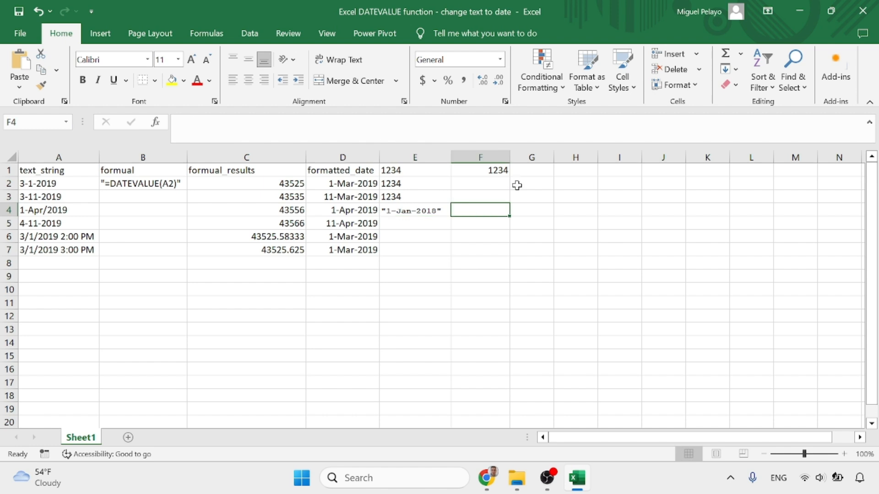
Fill the VALUE formula from F1 down to F4, and inspect the formula in F4 and its source text in E4.
{"action": "left_click", "coordinate": [503, 170]}
{"action": "left_click_drag", "start_coordinate": [509, 176], "coordinate": [506, 213]}
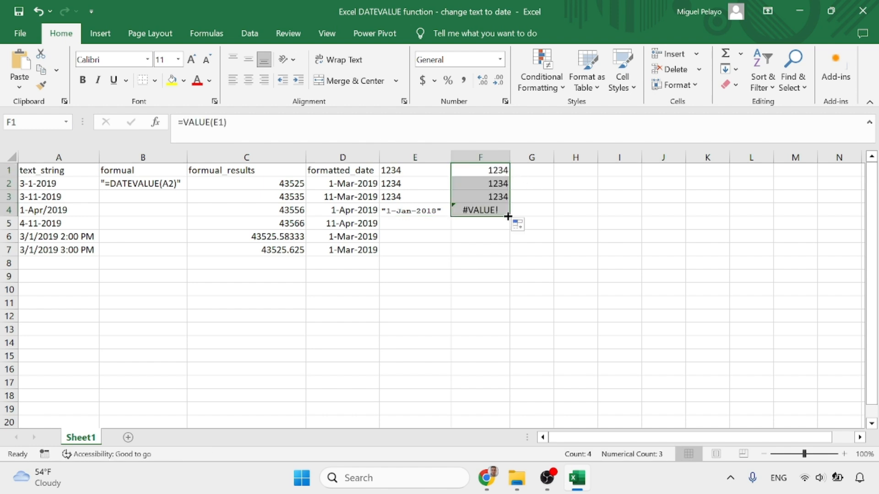
{"action": "left_click", "coordinate": [479, 210]}
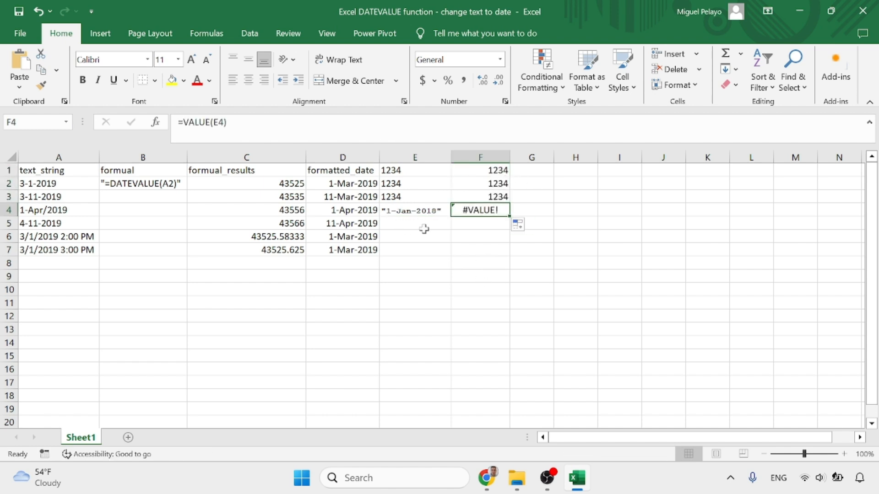
{"action": "key", "text": "Left"}
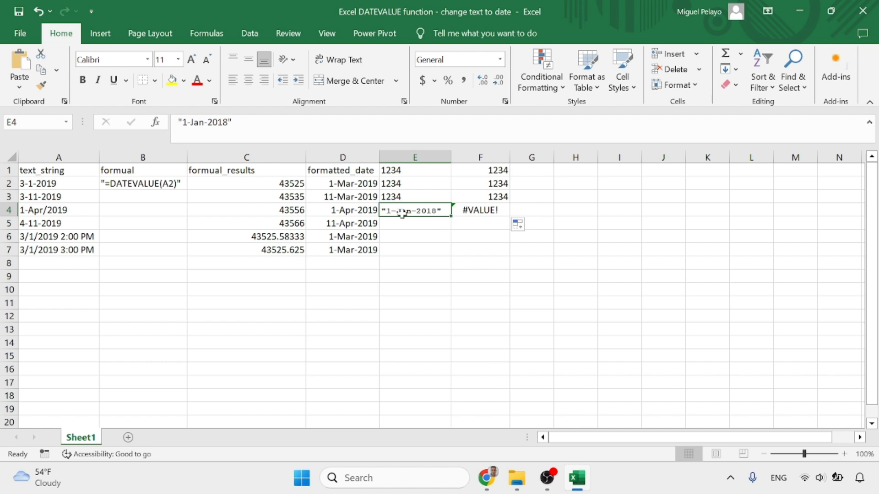
Try entering the date text as "1-jan-2018" with quotation marks in E5, and check the VALUE formula in F5.
{"action": "left_click", "coordinate": [427, 224]}
{"action": "type", "text": "\"1"}
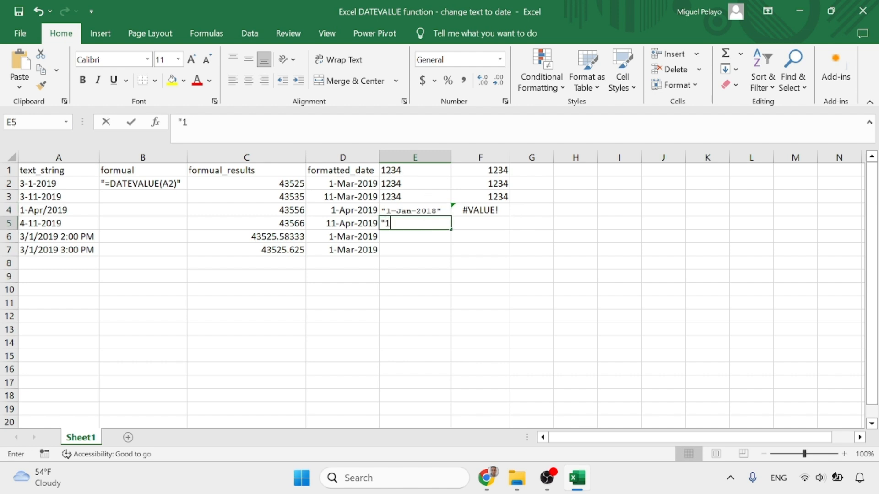
{"action": "type", "text": "-jan-2018"}
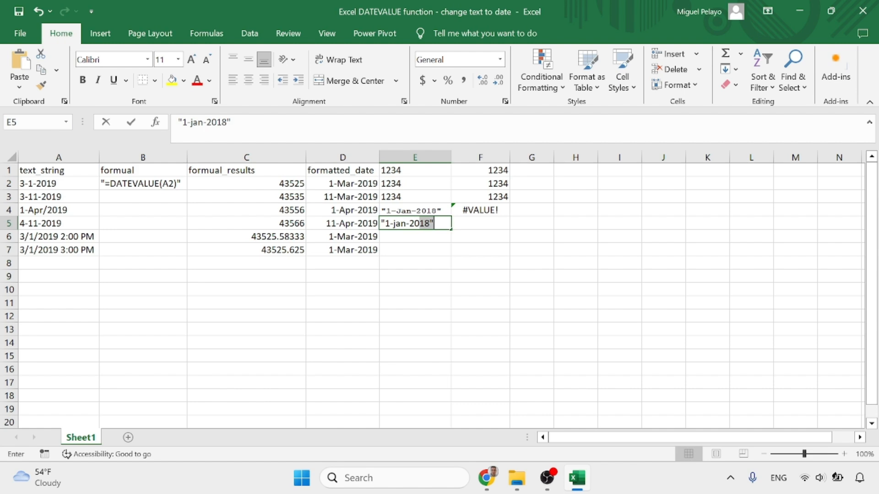
{"action": "type", "text": "28"}
{"action": "key", "text": "BackSpace"}
{"action": "key", "text": "BackSpace"}
{"action": "type", "text": "18\""}
{"action": "key", "text": "Return"}
{"action": "left_click", "coordinate": [428, 224]}
{"action": "left_click", "coordinate": [493, 229]}
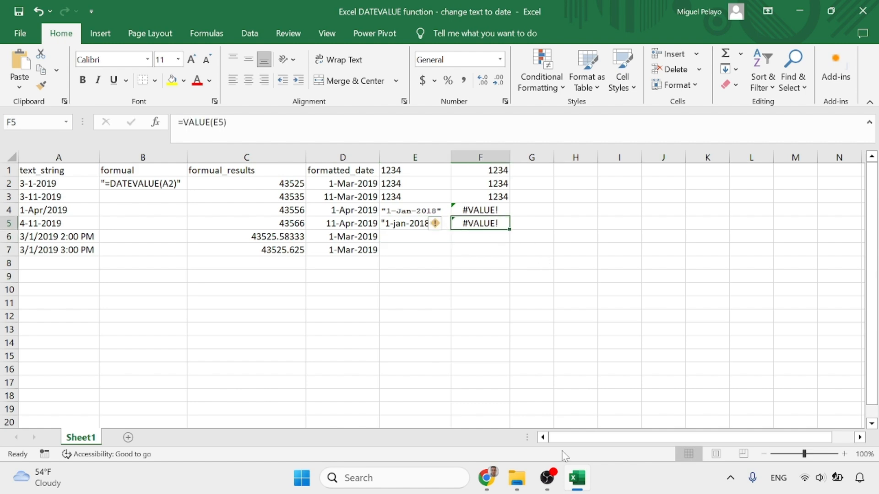
Switch to Chrome and check how the article's string-to-date example writes its text dates.
{"action": "left_click", "coordinate": [486, 478]}
{"action": "scroll", "coordinate": [188, 251], "scroll_direction": "down", "scroll_amount": 1}
{"action": "scroll", "coordinate": [192, 256], "scroll_direction": "up", "scroll_amount": 2}
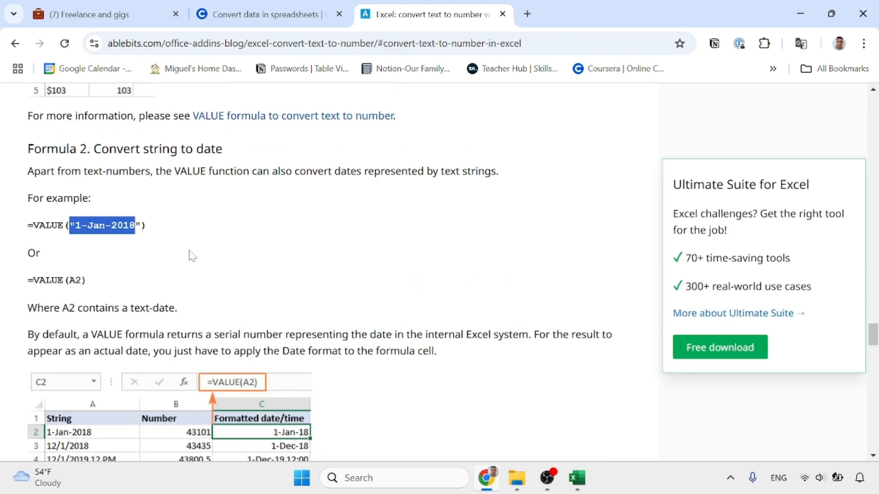
{"action": "scroll", "coordinate": [192, 256], "scroll_direction": "down", "scroll_amount": 2}
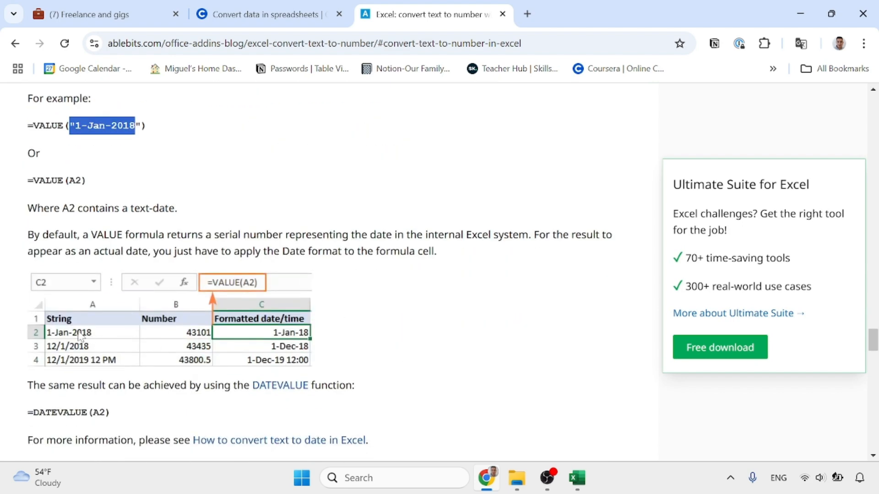
Switch to Excel and remove the quotation marks from the date in E4, leaving 1-Jan-2018.
{"action": "left_click", "coordinate": [576, 478]}
{"action": "double_click", "coordinate": [414, 210]}
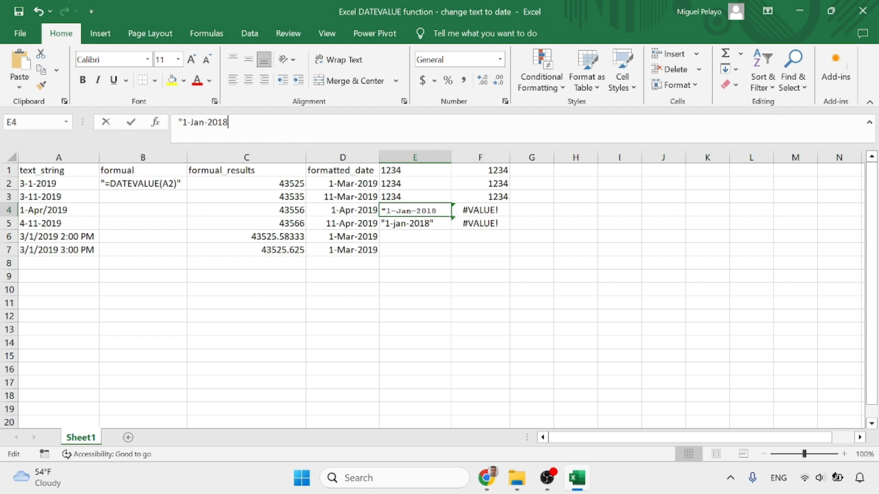
{"action": "key", "text": "Left"}
{"action": "key", "text": "BackSpace"}
{"action": "key", "text": "Return"}
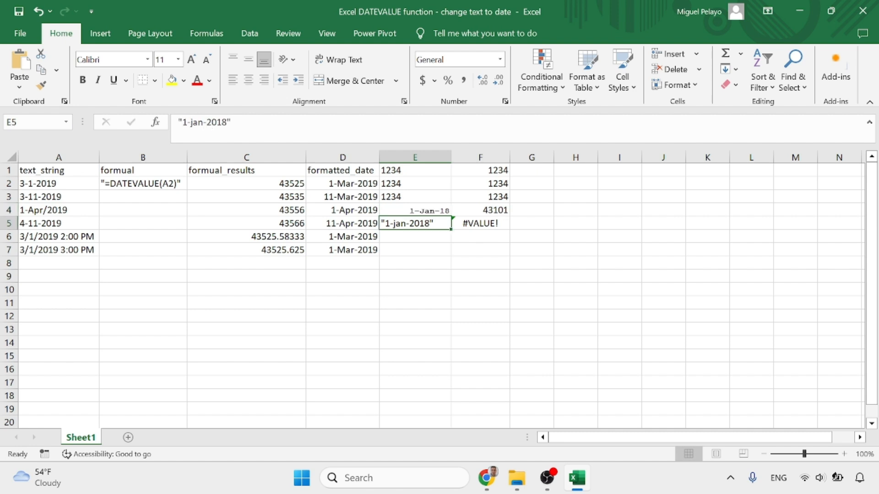
{"action": "key", "text": "Up"}
Clear the test date in E5 and the VALUE formula in F5.
{"action": "left_click", "coordinate": [428, 223]}
{"action": "key", "text": "Delete"}
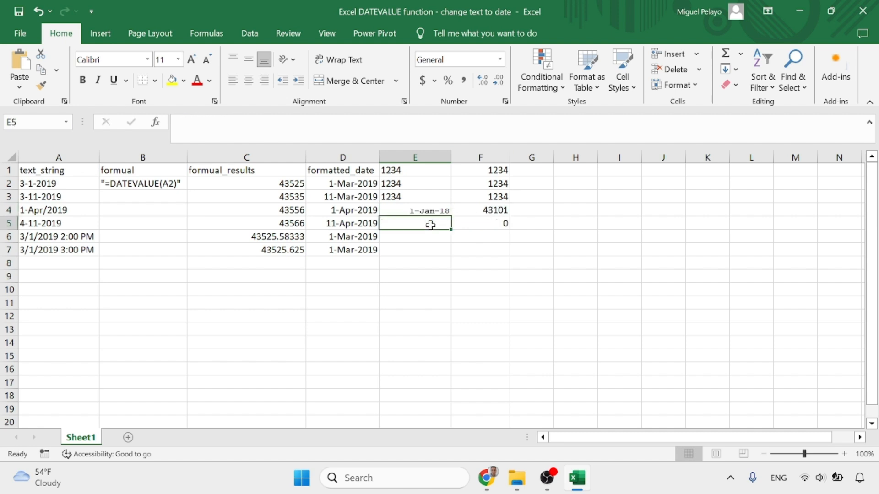
{"action": "key", "text": "Right"}
{"action": "key", "text": "Delete"}
{"action": "key", "text": "Down"}
Glance at the article in Chrome, switch back to Excel, try the Text format on E4, undo it and select F4.
{"action": "left_click", "coordinate": [486, 478]}
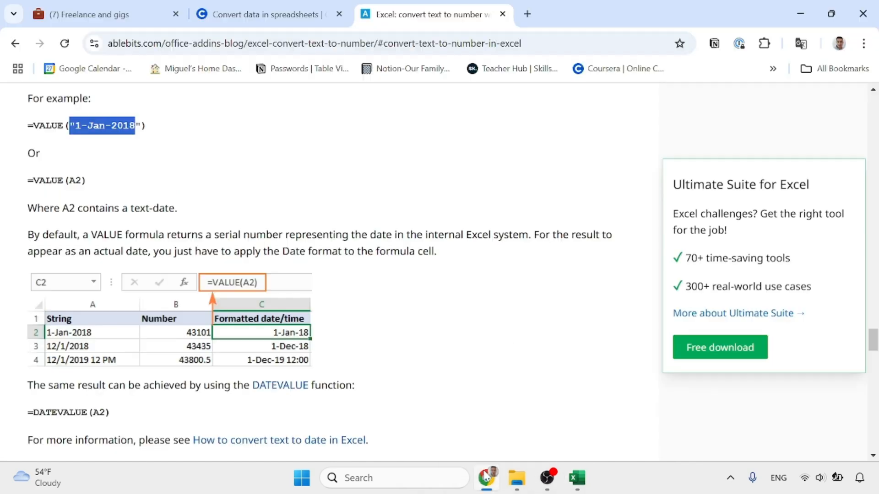
{"action": "left_click", "coordinate": [578, 477]}
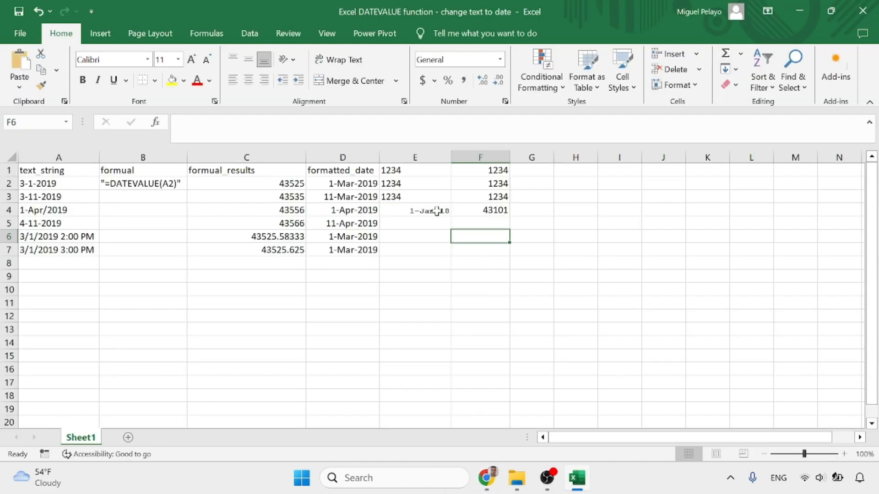
{"action": "left_click", "coordinate": [434, 211]}
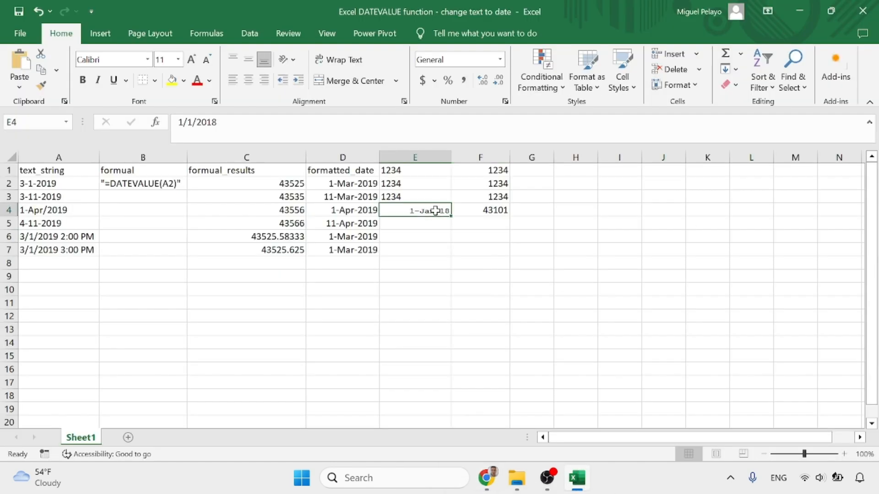
{"action": "left_click", "coordinate": [505, 101]}
{"action": "left_click", "coordinate": [504, 244]}
{"action": "left_click", "coordinate": [732, 430]}
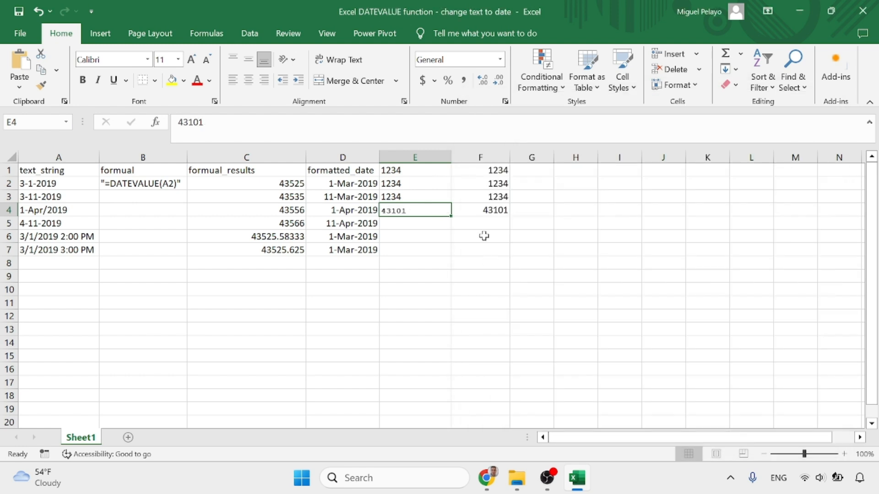
{"action": "left_click", "coordinate": [38, 10]}
{"action": "left_click", "coordinate": [502, 208]}
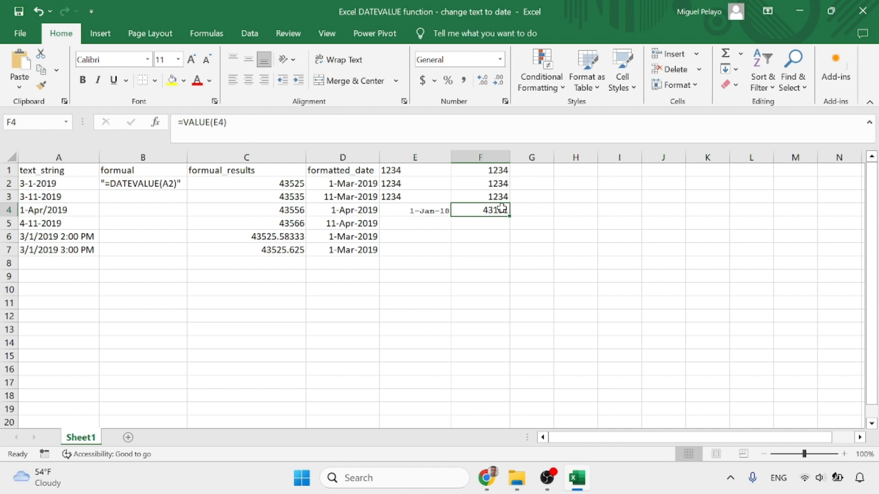
Switch to Chrome, read the article's notes on date serial numbers and the DATEVALUE alternative, and return to Excel.
{"action": "left_click", "coordinate": [487, 478]}
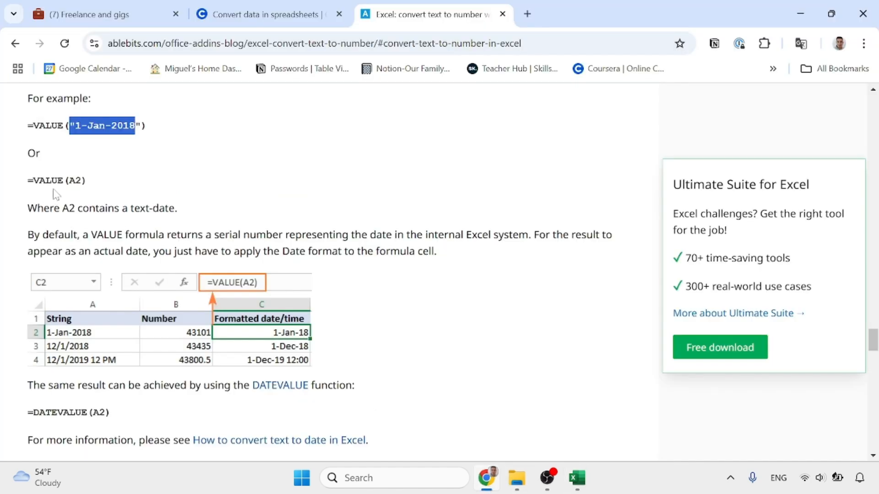
{"action": "scroll", "coordinate": [285, 202], "scroll_direction": "down", "scroll_amount": 3}
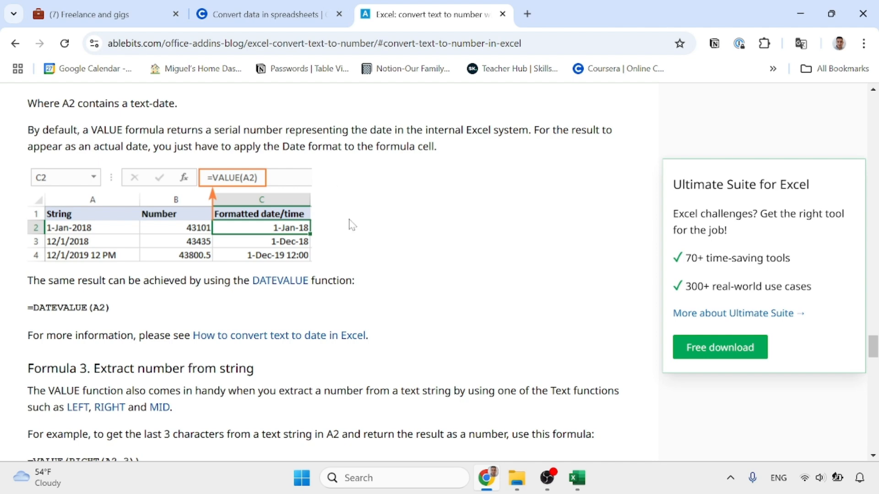
{"action": "left_click", "coordinate": [577, 478]}
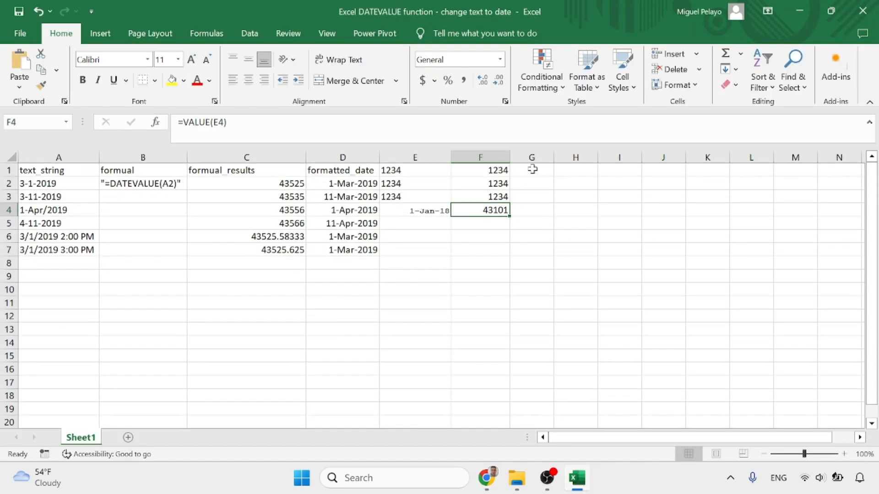
Enter =F4 in cell G4 to reference the date serial number.
{"action": "key", "text": "Right"}
{"action": "type", "text": "="}
{"action": "key", "text": "Left"}
{"action": "key", "text": "Return"}
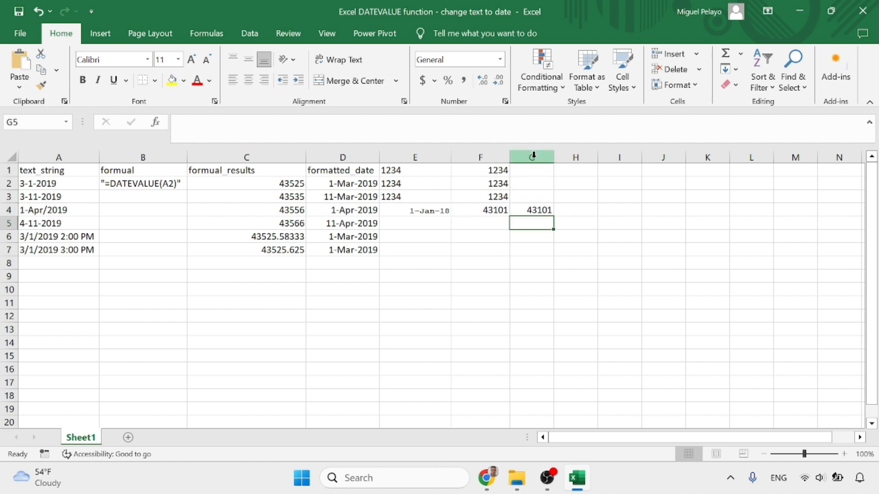
Format column G as Date with the 14-Mar-2012 type and autofit its width.
{"action": "left_click", "coordinate": [532, 157]}
{"action": "left_click", "coordinate": [505, 101]}
{"action": "left_click", "coordinate": [508, 196]}
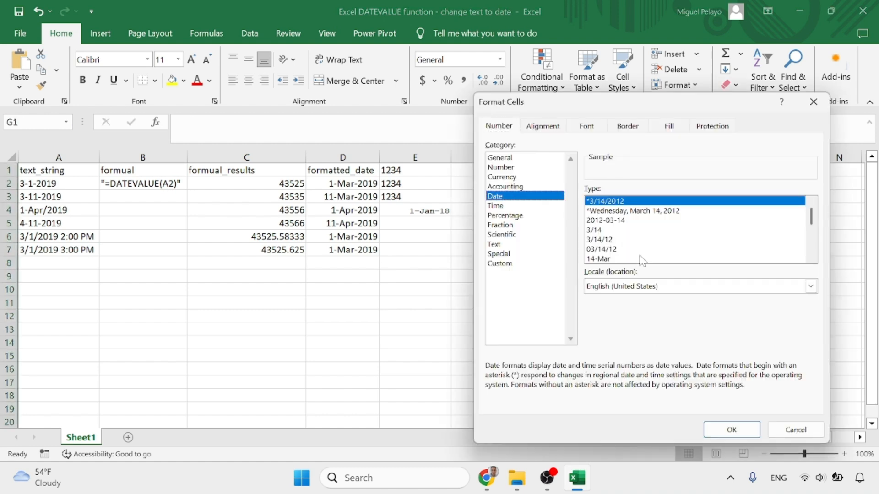
{"action": "left_click_drag", "start_coordinate": [811, 217], "coordinate": [813, 259]}
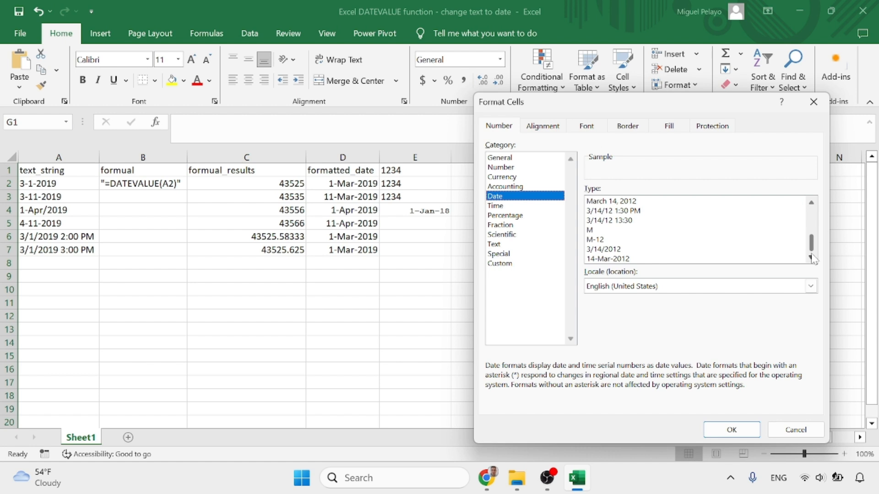
{"action": "left_click", "coordinate": [627, 259]}
{"action": "left_click", "coordinate": [732, 430]}
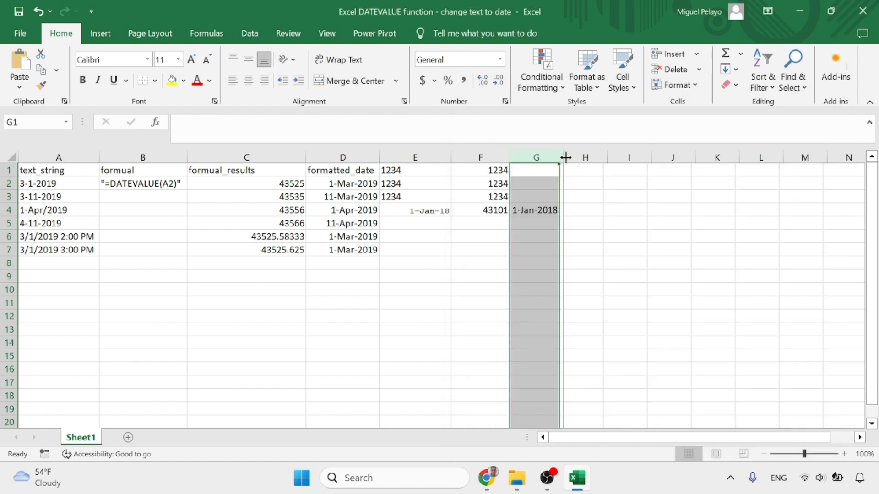
{"action": "double_click", "coordinate": [560, 157]}
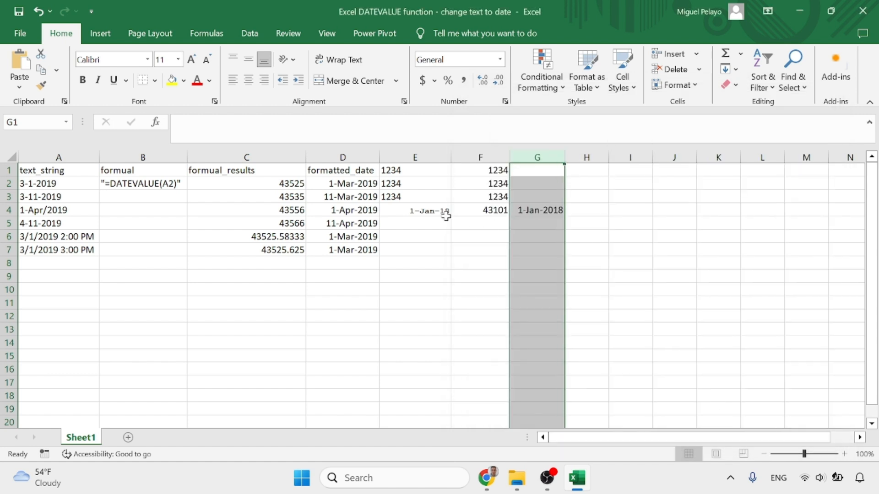
Review the VALUE formula in F4, then switch to Chrome and read the article's section on extracting a number from a string.
{"action": "left_click", "coordinate": [489, 210]}
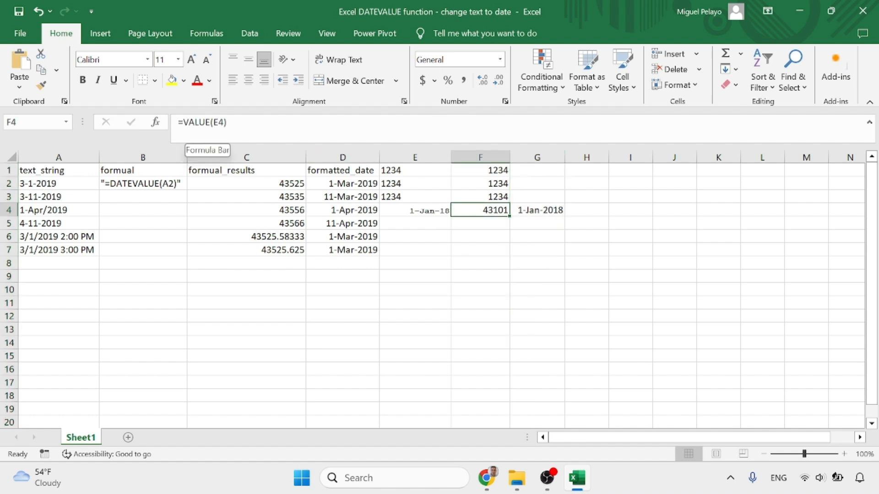
{"action": "left_click", "coordinate": [486, 478]}
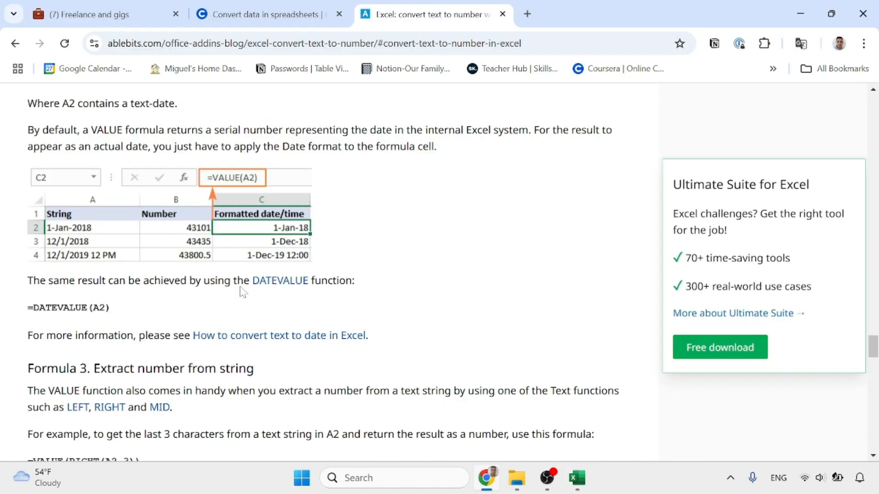
{"action": "scroll", "coordinate": [154, 243], "scroll_direction": "down", "scroll_amount": 1}
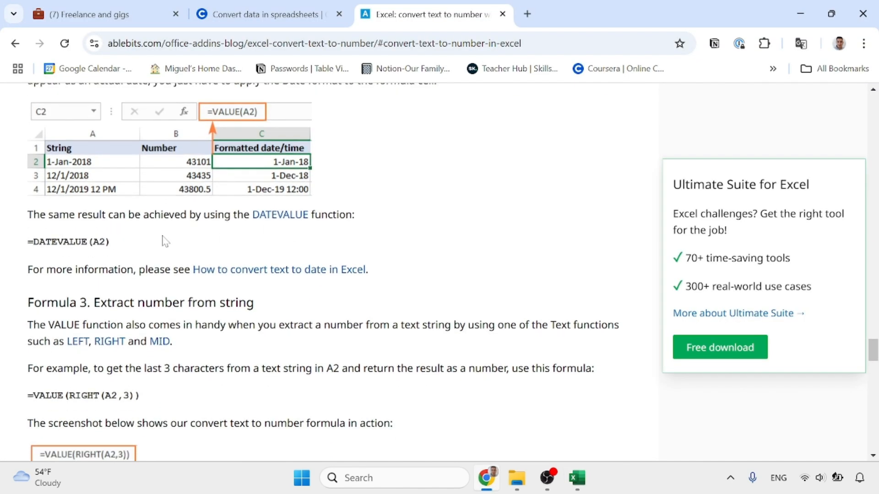
{"action": "scroll", "coordinate": [165, 241], "scroll_direction": "down", "scroll_amount": 4}
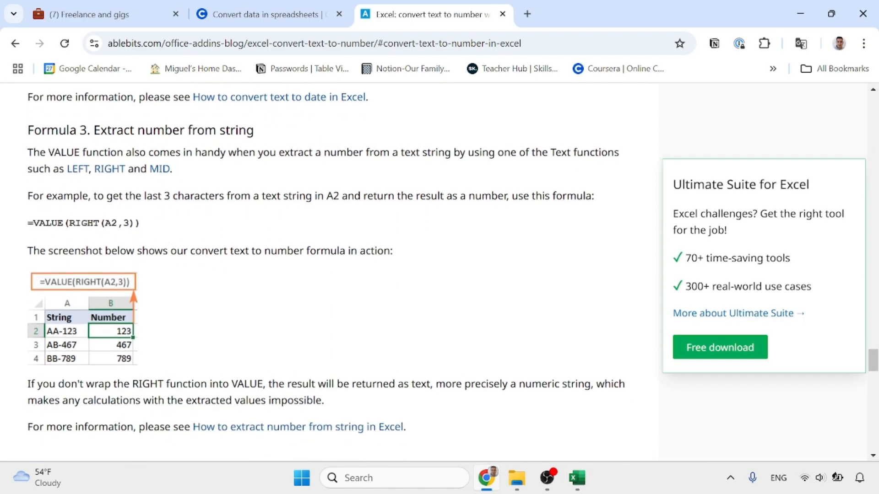
{"action": "scroll", "coordinate": [215, 218], "scroll_direction": "up", "scroll_amount": 1}
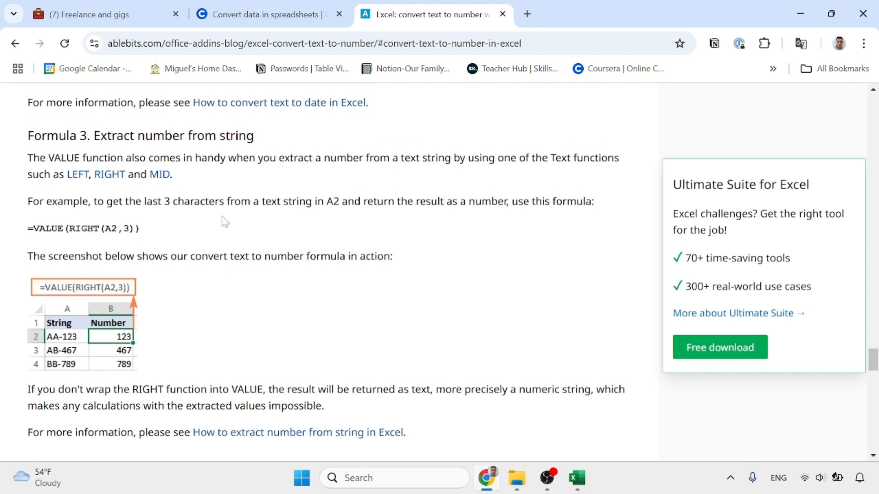
{"action": "scroll", "coordinate": [257, 189], "scroll_direction": "down", "scroll_amount": 1}
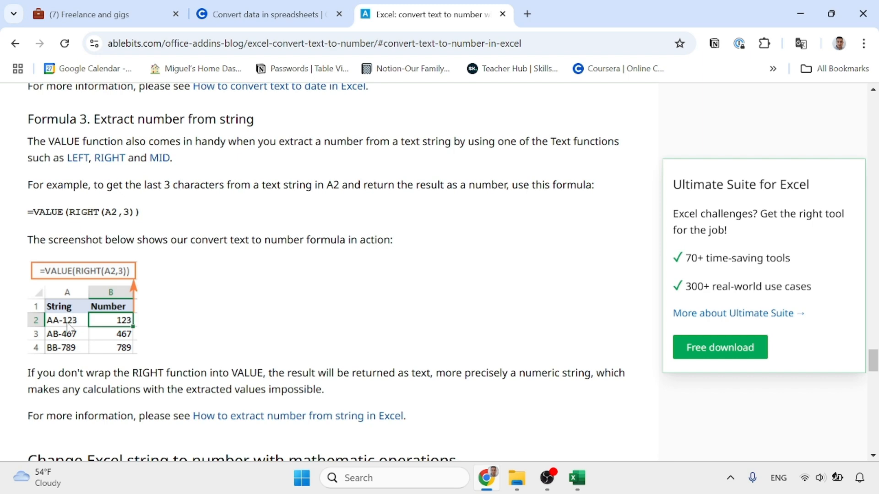
Switch to Excel and prefix the value in E1 with abc, making it abc1234.
{"action": "left_click", "coordinate": [575, 484]}
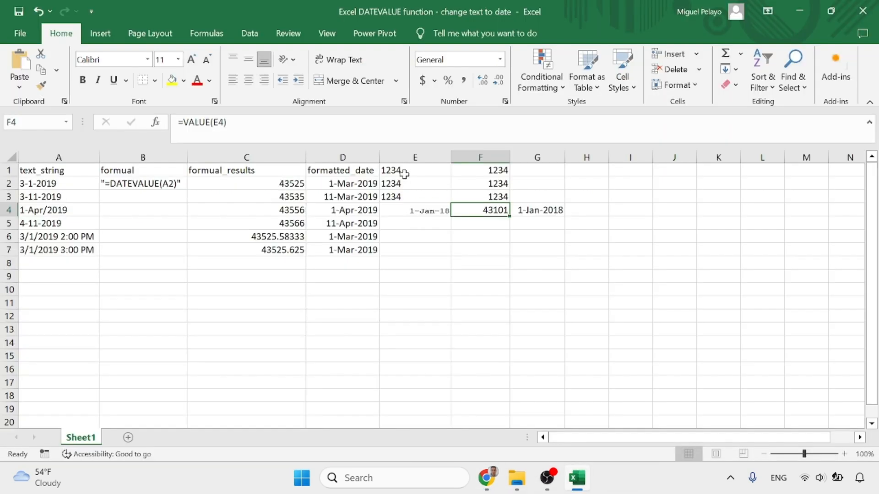
{"action": "left_click", "coordinate": [404, 171]}
{"action": "left_click", "coordinate": [200, 122]}
{"action": "key", "text": "Home"}
{"action": "type", "text": "abc"}
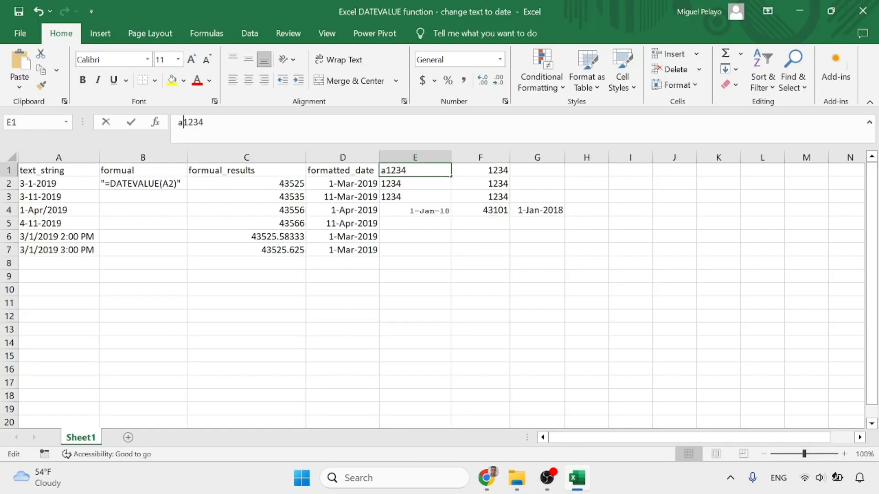
{"action": "key", "text": "Return"}
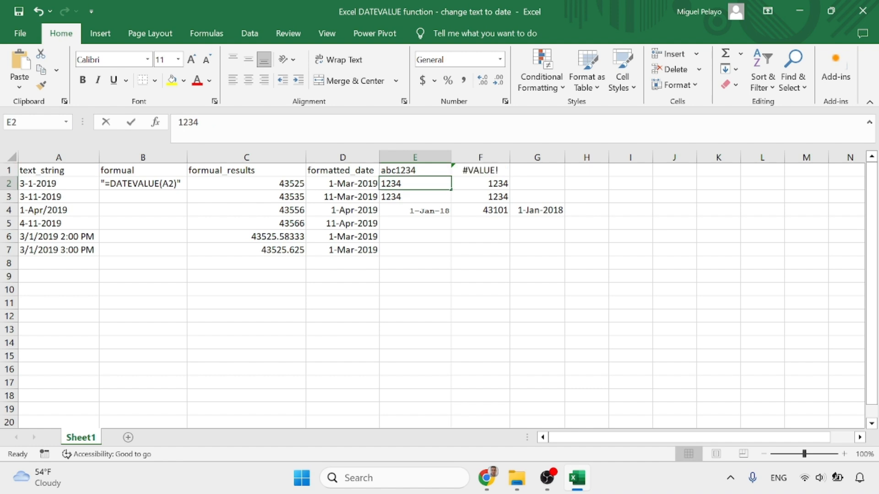
Change E2 to abc1234cba and E3 to 1234cba.
{"action": "left_click", "coordinate": [200, 122]}
{"action": "type", "text": "abc1234cba"}
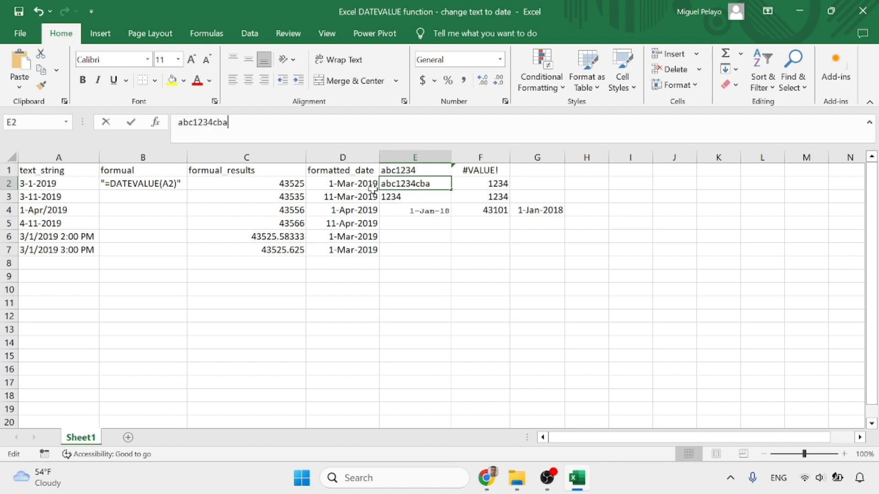
{"action": "left_click", "coordinate": [417, 195]}
{"action": "double_click", "coordinate": [417, 196]}
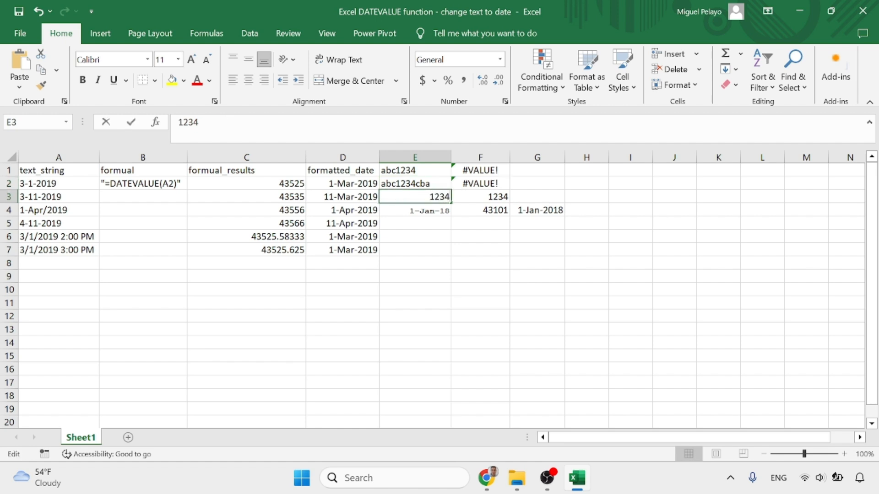
{"action": "type", "text": "cba"}
{"action": "key", "text": "Return"}
Clear the VALUE formulas from cells F1, F2 and F3.
{"action": "left_click", "coordinate": [486, 171]}
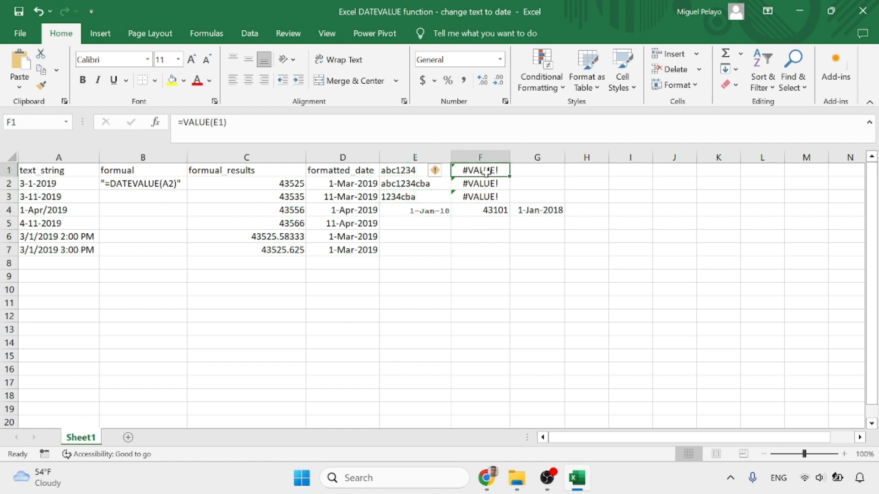
{"action": "key", "text": "Delete"}
{"action": "key", "text": "Down"}
{"action": "key", "text": "Delete"}
{"action": "key", "text": "Down"}
{"action": "key", "text": "Delete"}
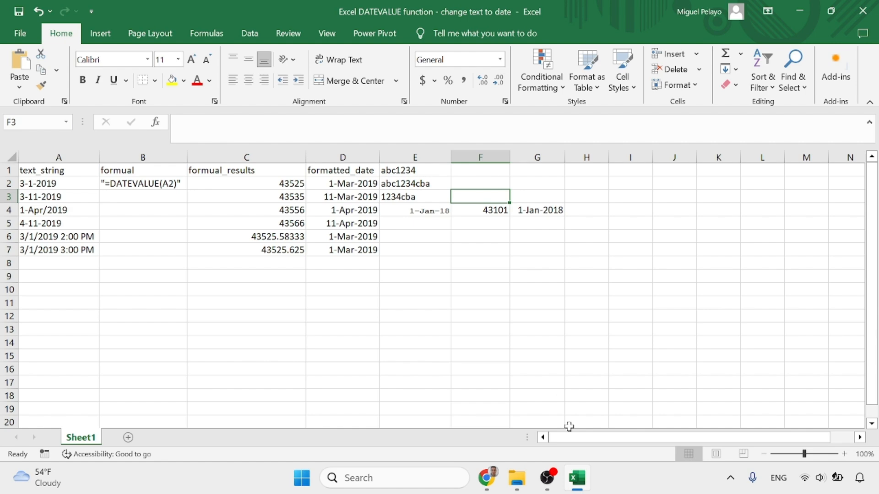
Switch to Chrome, review the article's VALUE and RIGHT formula example, and return to Excel.
{"action": "left_click", "coordinate": [486, 478]}
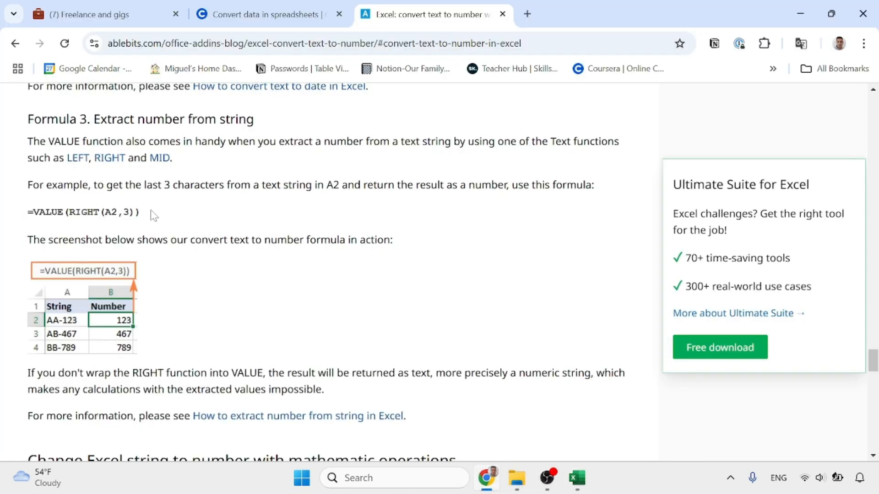
{"action": "scroll", "coordinate": [255, 259], "scroll_direction": "down", "scroll_amount": 2}
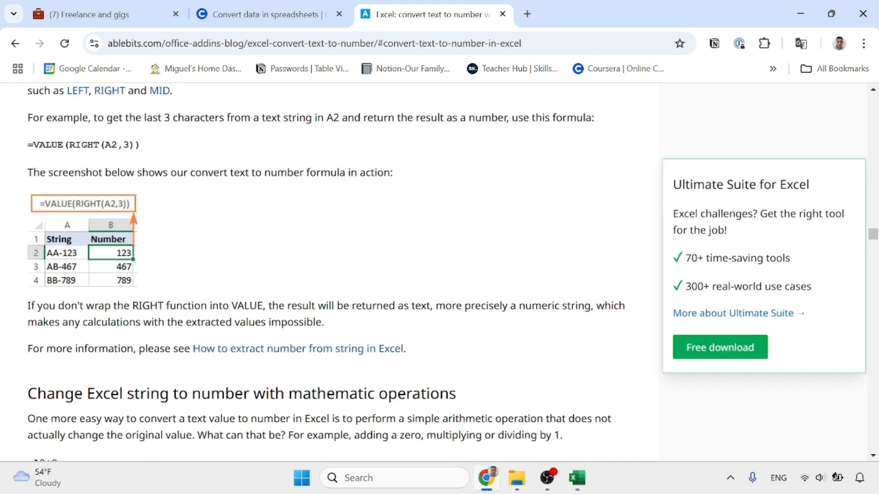
{"action": "scroll", "coordinate": [555, 314], "scroll_direction": "up", "scroll_amount": 2}
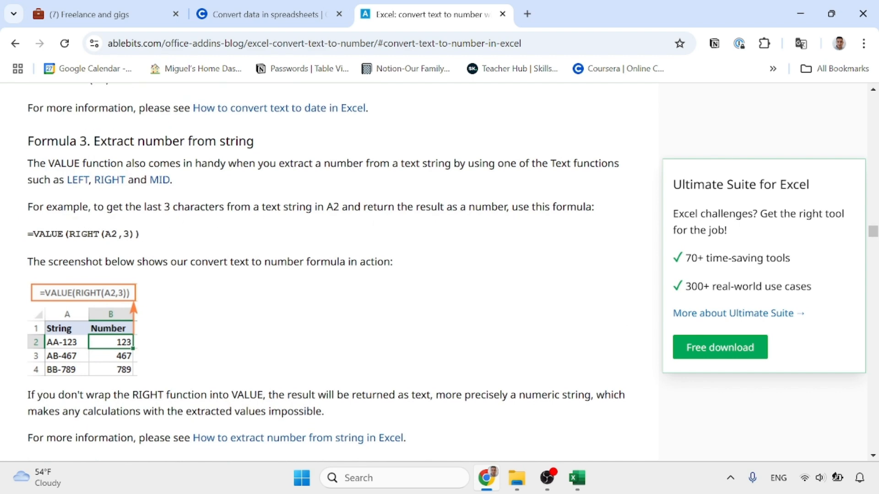
{"action": "left_click", "coordinate": [577, 478]}
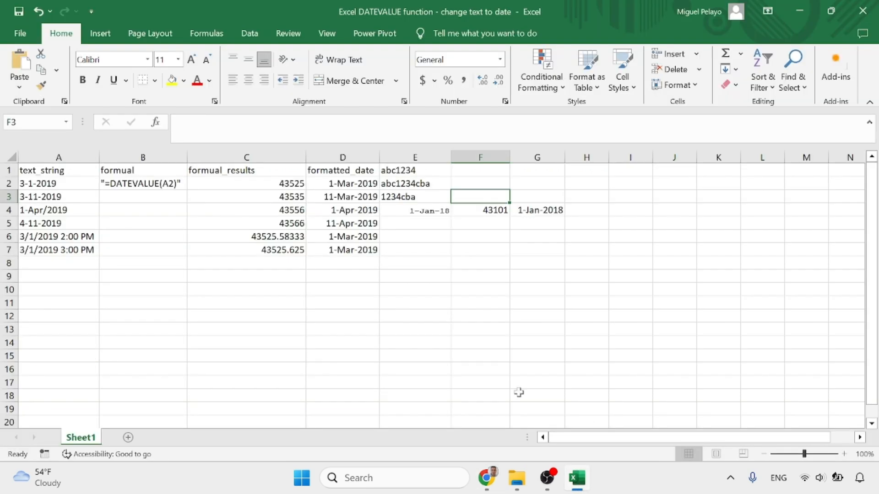
Enter =LEFT(E1,3) in F1 to extract the first three characters of E1.
{"action": "left_click", "coordinate": [461, 169]}
{"action": "type", "text": "=le"}
{"action": "key", "text": "Tab"}
{"action": "key", "text": "Left"}
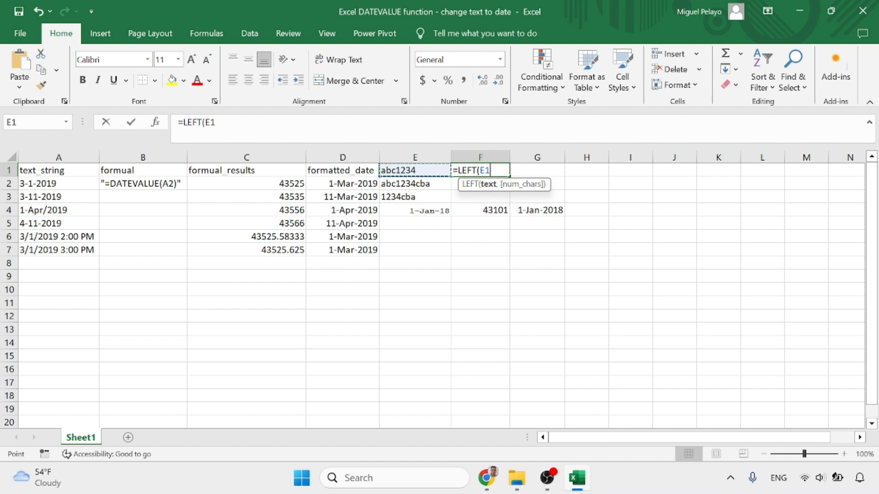
{"action": "type", "text": ","}
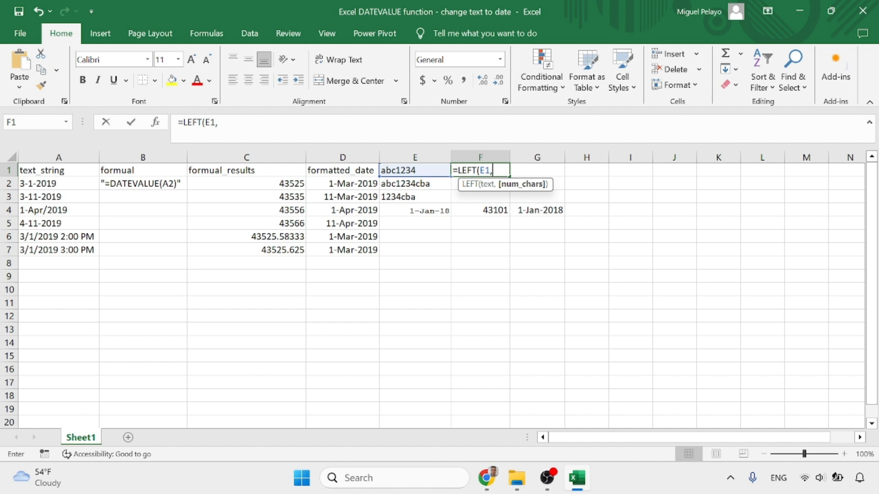
{"action": "type", "text": "3)"}
{"action": "key", "text": "Return"}
Rewrite the formula in F1 as =MID(E1,4,4) to extract four characters starting at the fourth.
{"action": "left_click", "coordinate": [465, 168]}
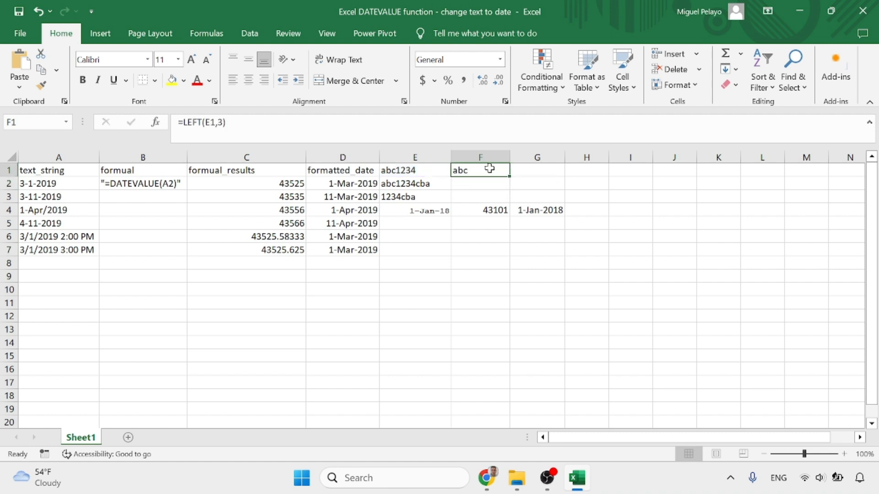
{"action": "left_click", "coordinate": [280, 122]}
{"action": "left_click", "coordinate": [224, 122]}
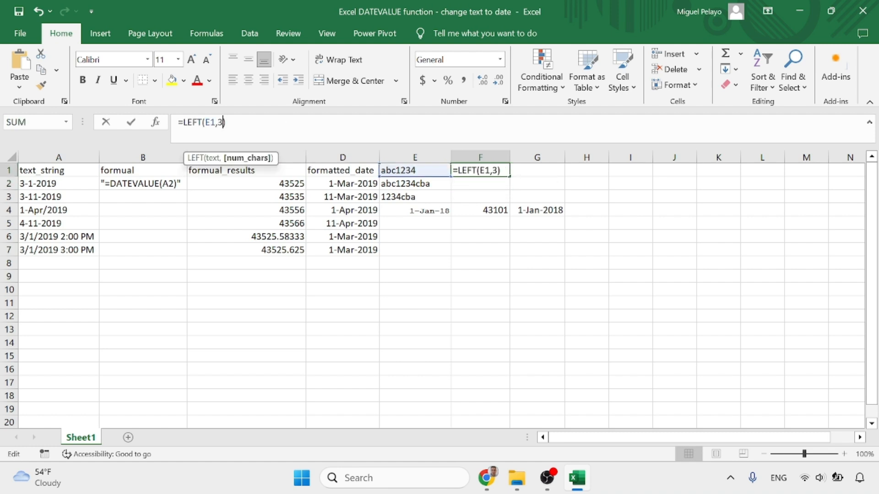
{"action": "key", "text": "Left"}
{"action": "key", "text": "Left"}
{"action": "key", "text": "Left"}
{"action": "key", "text": "Left"}
{"action": "key", "text": "Left"}
{"action": "key", "text": "BackSpace"}
{"action": "key", "text": "BackSpace"}
{"action": "key", "text": "BackSpace"}
{"action": "key", "text": "BackSpace"}
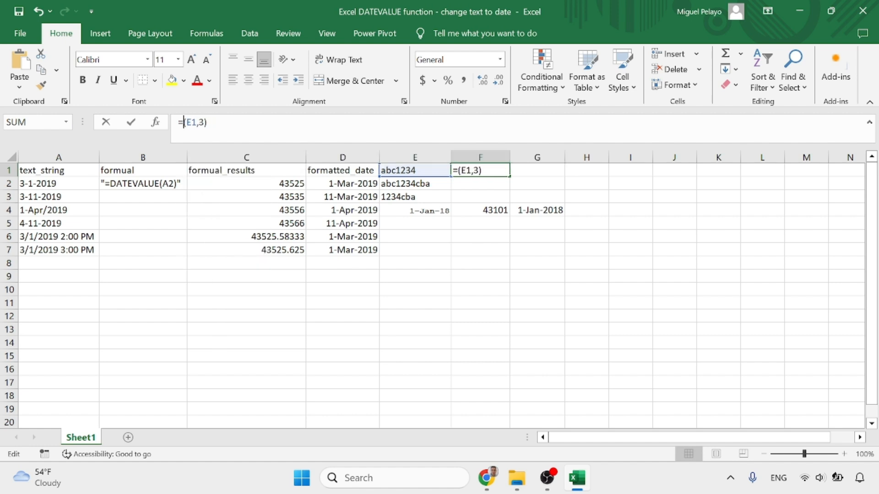
{"action": "type", "text": "MID"}
{"action": "key", "text": "End"}
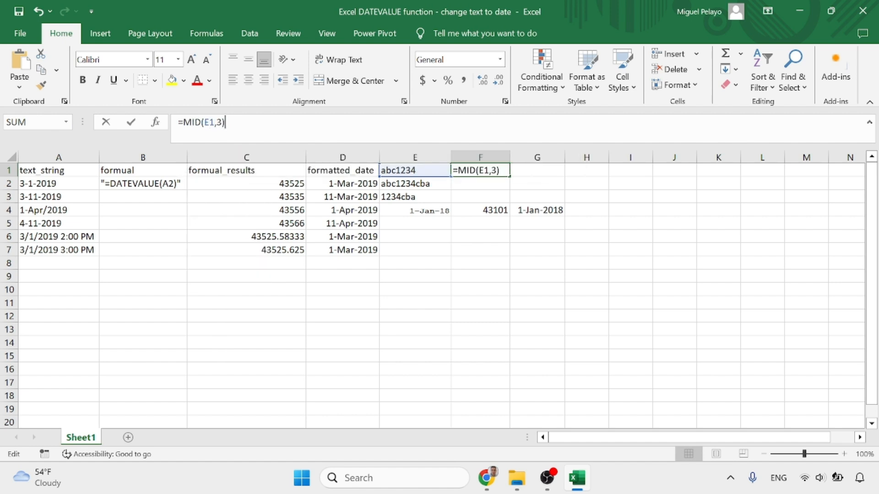
{"action": "key", "text": "BackSpace"}
{"action": "key", "text": "BackSpace"}
{"action": "key", "text": "BackSpace"}
{"action": "type", "text": ","}
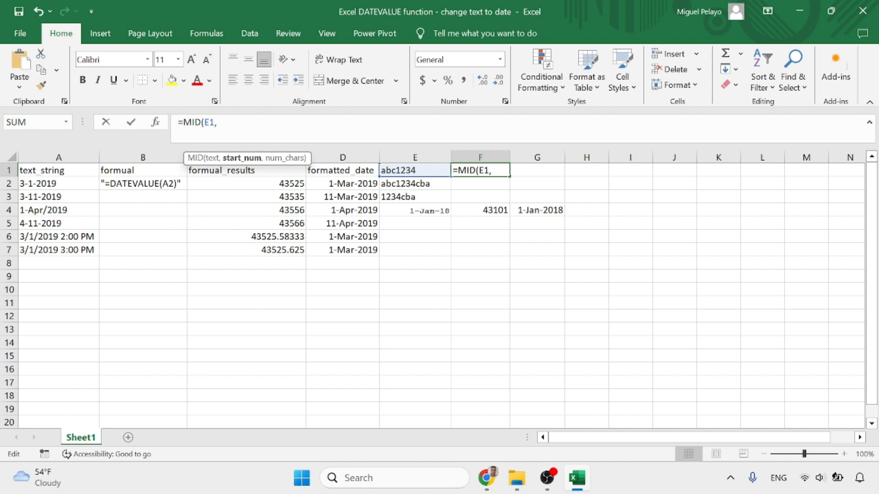
{"action": "type", "text": "4,4)"}
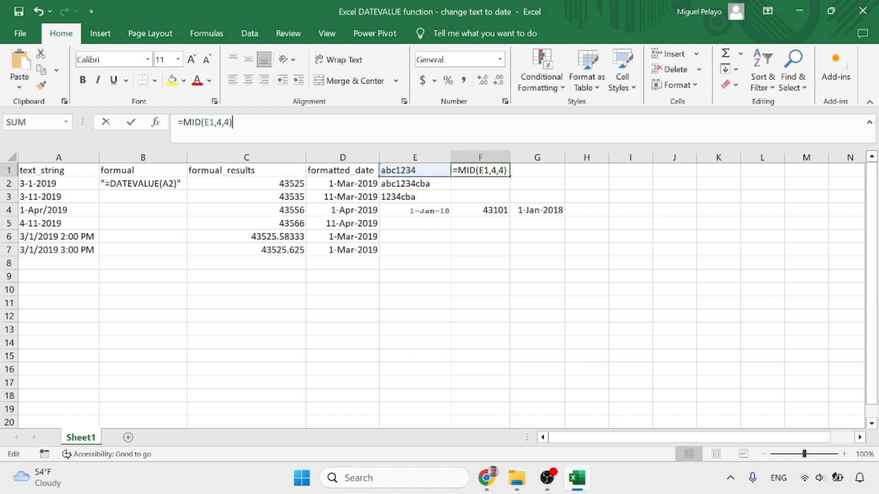
Write the note SHOULD BE 1234 after the F1 formula and remove it again.
{"action": "type", "text": "                                      SHOULD BE 1234"}
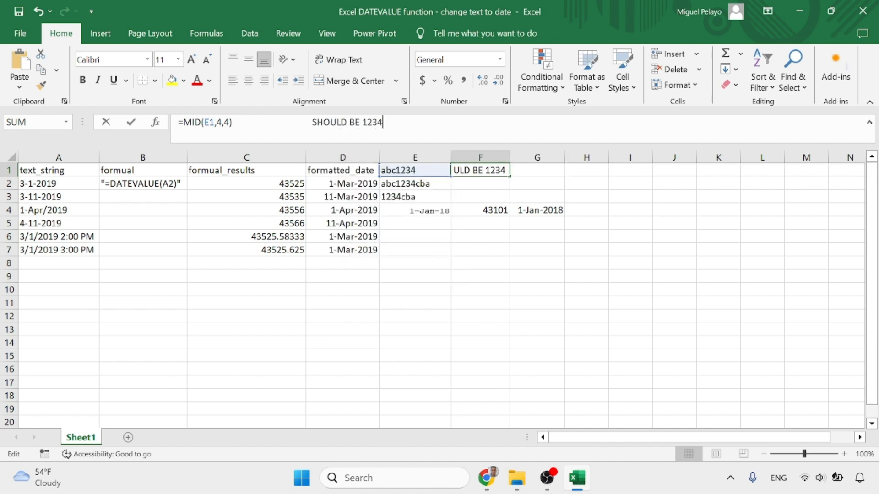
{"action": "key", "text": "BackSpace"}
{"action": "key", "text": "BackSpace"}
{"action": "key", "text": "BackSpace"}
{"action": "key", "text": "BackSpace"}
{"action": "key", "text": "BackSpace"}
{"action": "key", "text": "BackSpace"}
{"action": "key", "text": "BackSpace"}
{"action": "key", "text": "BackSpace"}
{"action": "key", "text": "BackSpace"}
{"action": "key", "text": "BackSpace"}
{"action": "key", "text": "BackSpace"}
{"action": "key", "text": "BackSpace"}
{"action": "key", "text": "BackSpace"}
{"action": "key", "text": "BackSpace"}
{"action": "key", "text": "BackSpace"}
{"action": "key", "text": "BackSpace"}
{"action": "key", "text": "BackSpace"}
{"action": "key", "text": "BackSpace"}
{"action": "key", "text": "BackSpace"}
{"action": "key", "text": "BackSpace"}
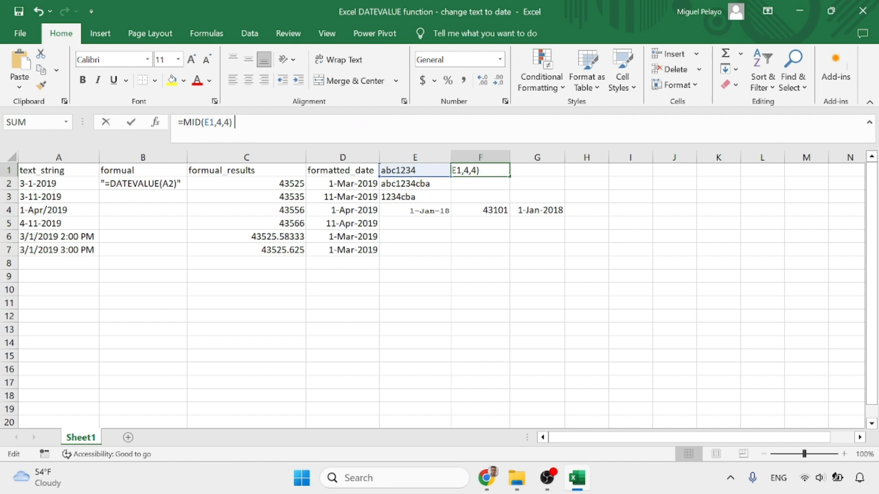
{"action": "key", "text": "BackSpace"}
{"action": "key", "text": "BackSpace"}
Complete and commit the =MID(E1,4,4) formula in F1, then reselect the cell.
{"action": "type", "text": ")"}
{"action": "key", "text": "Return"}
{"action": "key", "text": "Up"}
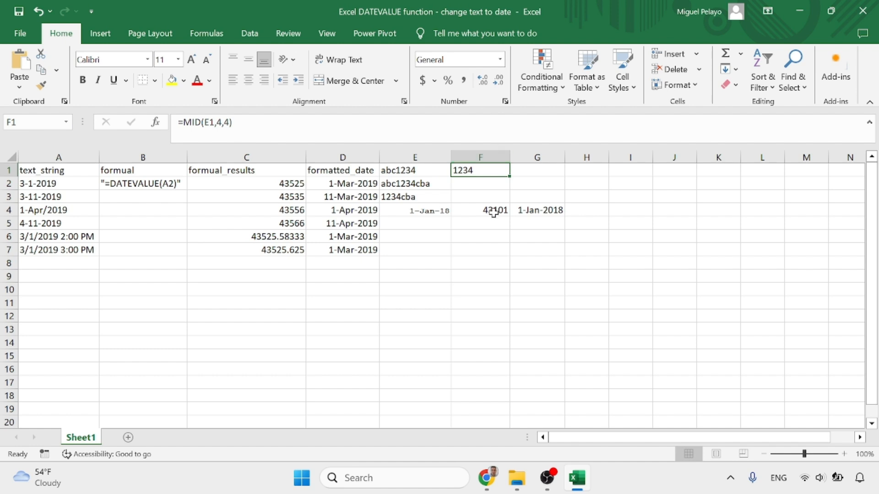
{"action": "left_click", "coordinate": [548, 157]}
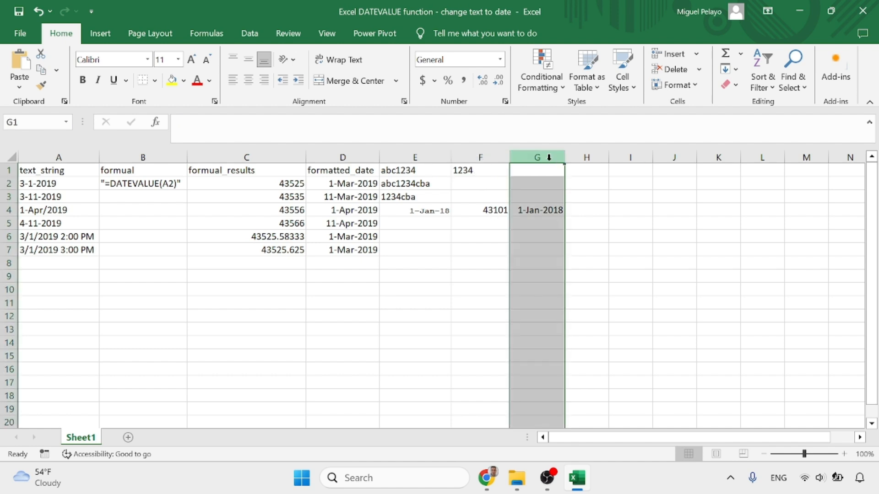
{"action": "left_click", "coordinate": [532, 174]}
{"action": "type", "text": "loook"}
{"action": "key", "text": "BackSpace"}
{"action": "key", "text": "BackSpace"}
{"action": "key", "text": "BackSpace"}
{"action": "key", "text": "BackSpace"}
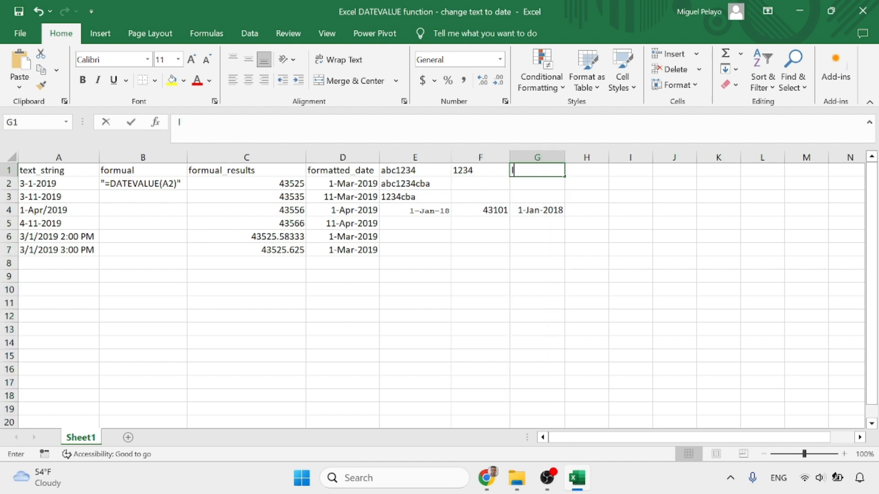
{"action": "type", "text": "ooks like still"}
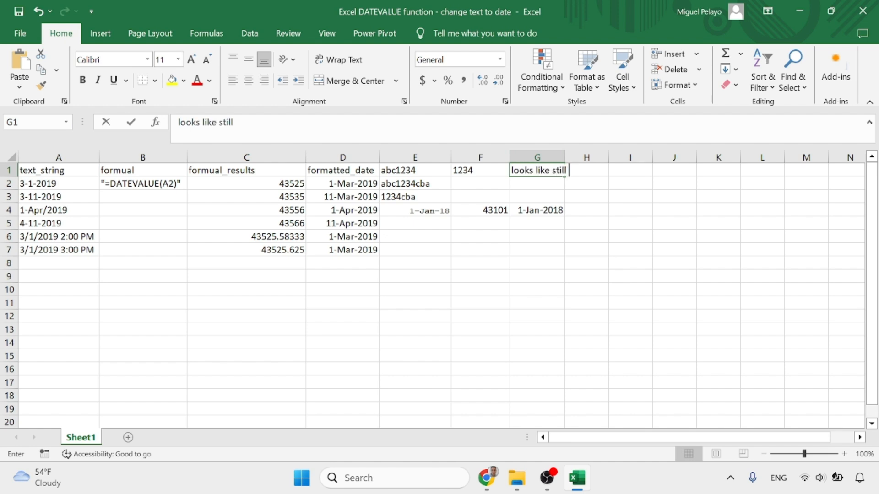
{"action": "type", "text": " text"}
{"action": "key", "text": "BackSpace"}
{"action": "key", "text": "BackSpace"}
{"action": "key", "text": "BackSpace"}
{"action": "key", "text": "BackSpace"}
{"action": "key", "text": "BackSpace"}
{"action": "key", "text": "BackSpace"}
{"action": "key", "text": "BackSpace"}
{"action": "key", "text": "BackSpace"}
{"action": "key", "text": "BackSpace"}
{"action": "key", "text": "BackSpace"}
{"action": "key", "text": "BackSpace"}
{"action": "key", "text": "BackSpace"}
{"action": "key", "text": "BackSpace"}
{"action": "key", "text": "BackSpace"}
{"action": "key", "text": "BackSpace"}
{"action": "key", "text": "BackSpace"}
{"action": "key", "text": "BackSpace"}
{"action": "key", "text": "BackSpace"}
{"action": "key", "text": "BackSpace"}
{"action": "key", "text": "BackSpace"}
{"action": "key", "text": "Escape"}
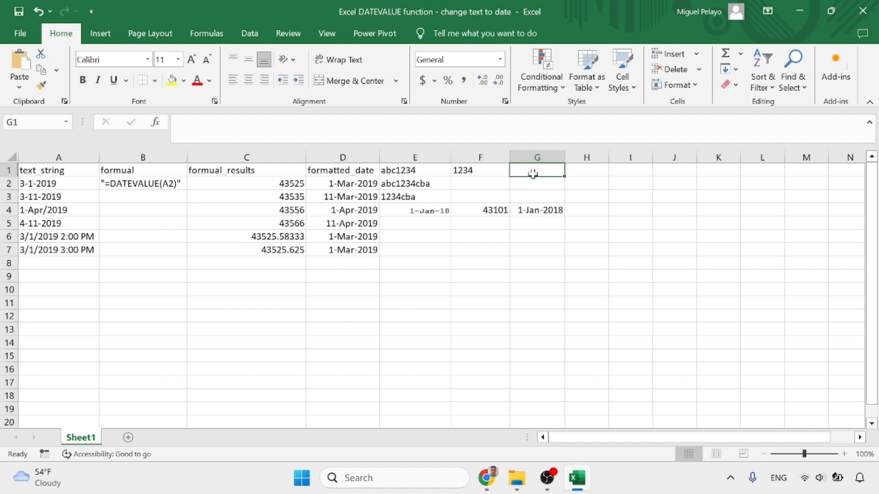
Enter =F1 in G1 and check the formulas in G1 and G4.
{"action": "type", "text": "=F1"}
{"action": "key", "text": "Return"}
{"action": "left_click", "coordinate": [533, 175]}
{"action": "left_click", "coordinate": [542, 211]}
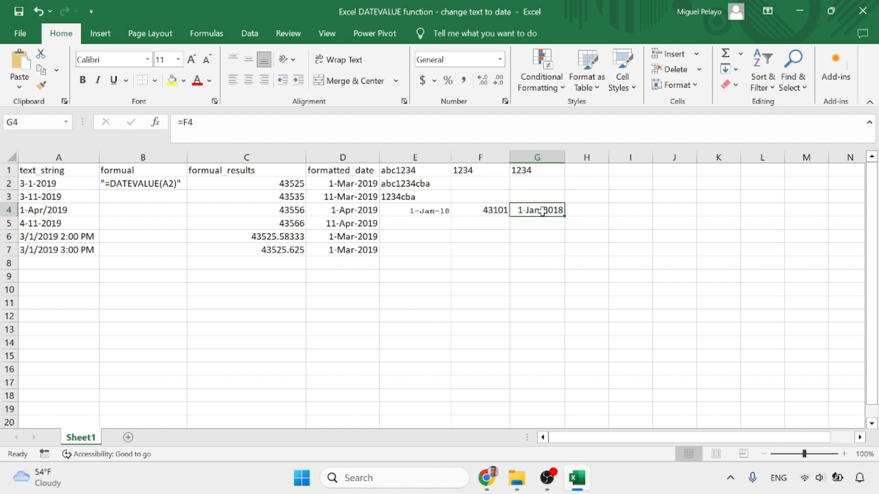
Apply the Number format to column G and check its effect on the cells in that column.
{"action": "left_click", "coordinate": [537, 157]}
{"action": "left_click", "coordinate": [505, 101]}
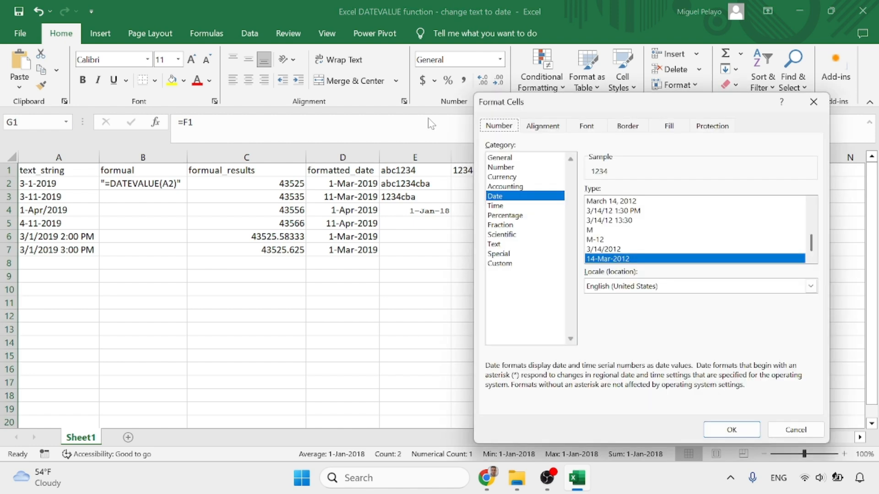
{"action": "left_click", "coordinate": [504, 167]}
{"action": "key", "text": "Escape"}
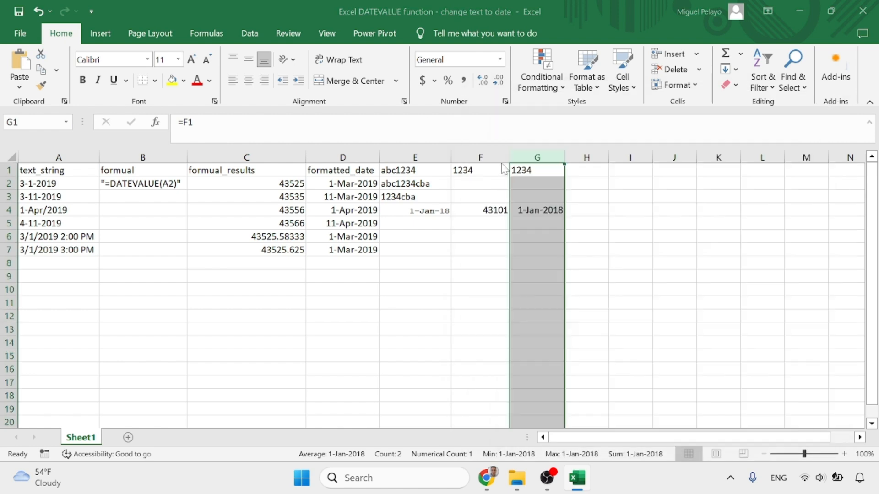
{"action": "left_click", "coordinate": [588, 210]}
{"action": "key", "text": "Left"}
{"action": "key", "text": "Up"}
{"action": "key", "text": "Up"}
{"action": "key", "text": "Up"}
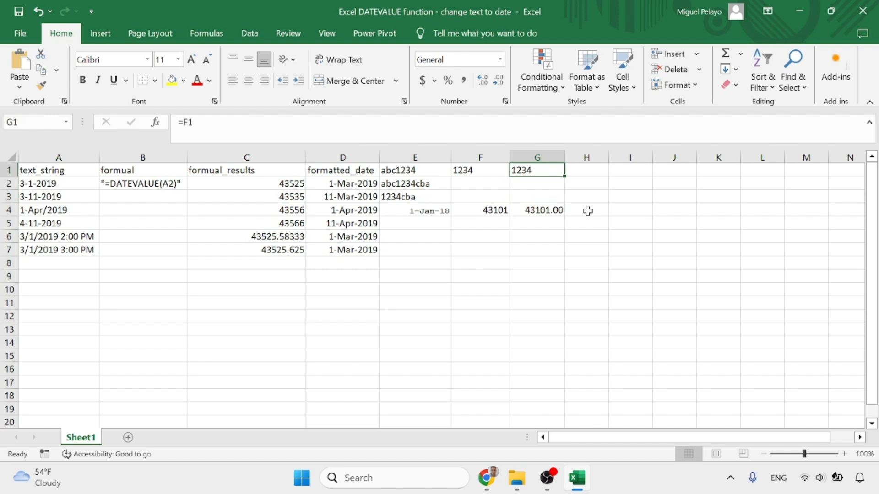
{"action": "key", "text": "Down"}
{"action": "key", "text": "Down"}
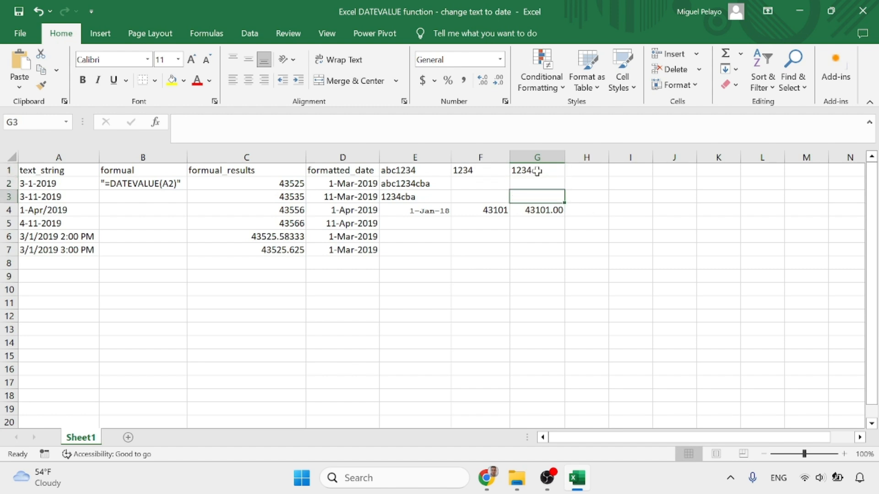
Delete column G and slightly widen the empty column that takes its place.
{"action": "left_click", "coordinate": [537, 171]}
{"action": "left_click", "coordinate": [544, 209]}
{"action": "left_click", "coordinate": [544, 151]}
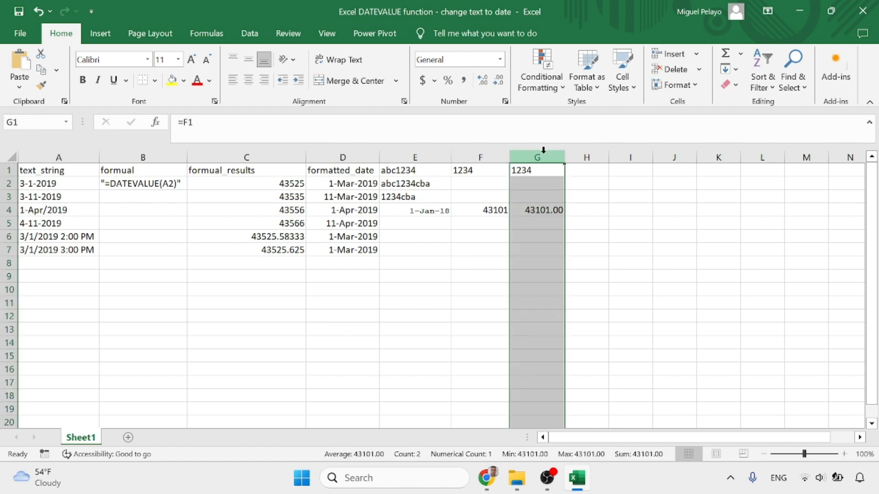
{"action": "right_click", "coordinate": [543, 151]}
{"action": "key", "text": "Escape"}
{"action": "left_click", "coordinate": [673, 68]}
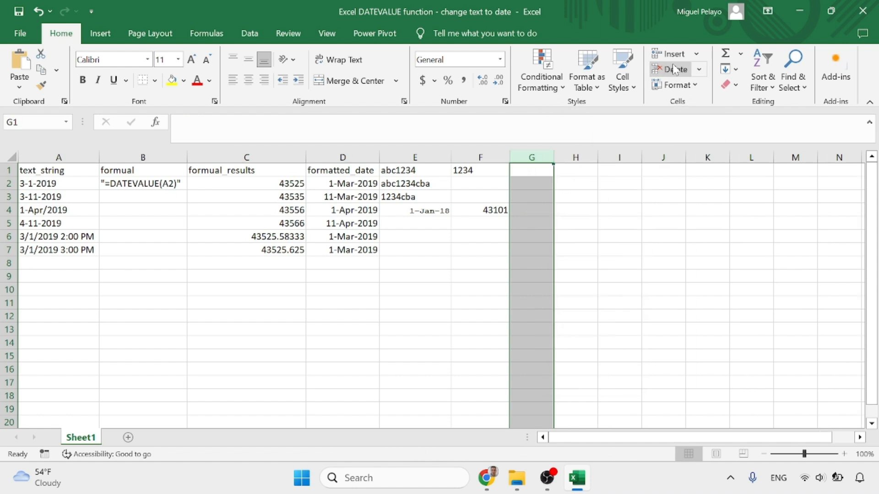
{"action": "left_click_drag", "start_coordinate": [554, 157], "coordinate": [571, 157]}
{"action": "left_click", "coordinate": [540, 169]}
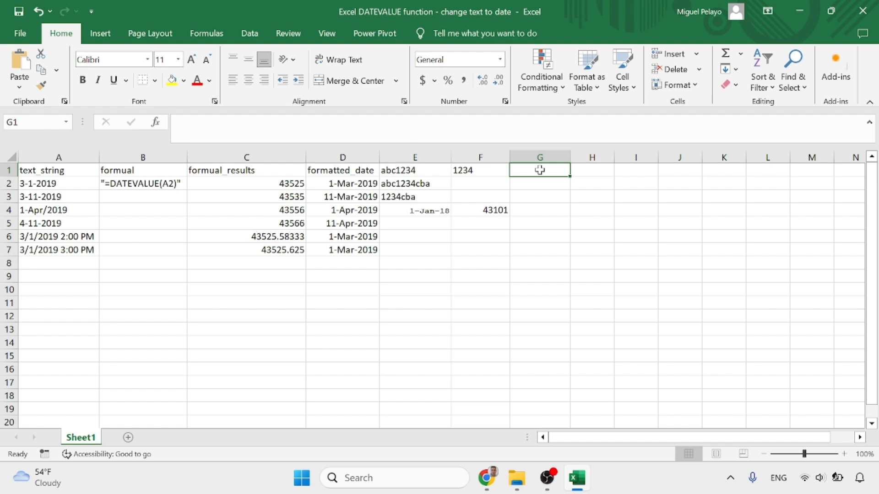
{"action": "type", "text": "="}
{"action": "key", "text": "Left"}
{"action": "key", "text": "BackSpace"}
{"action": "key", "text": "BackSpace"}
{"action": "key", "text": "BackSpace"}
{"action": "key", "text": "Return"}
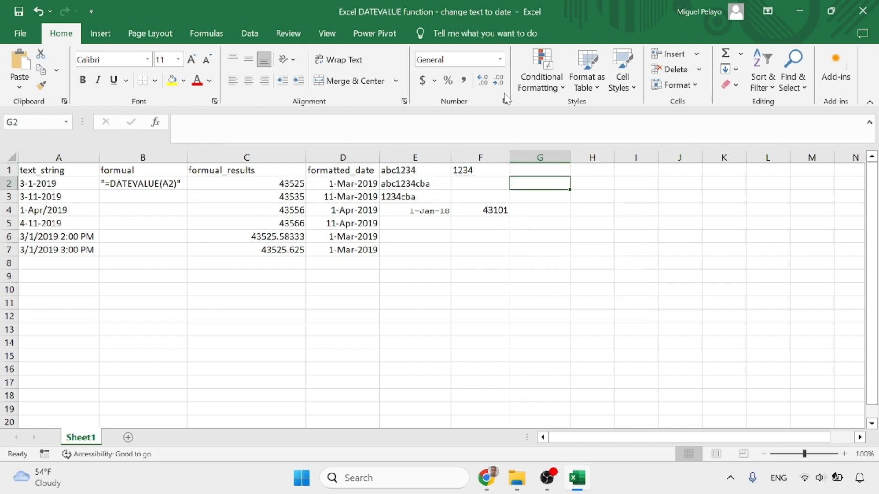
Apply the Number format to the empty column G.
{"action": "left_click", "coordinate": [540, 157]}
{"action": "left_click", "coordinate": [505, 101]}
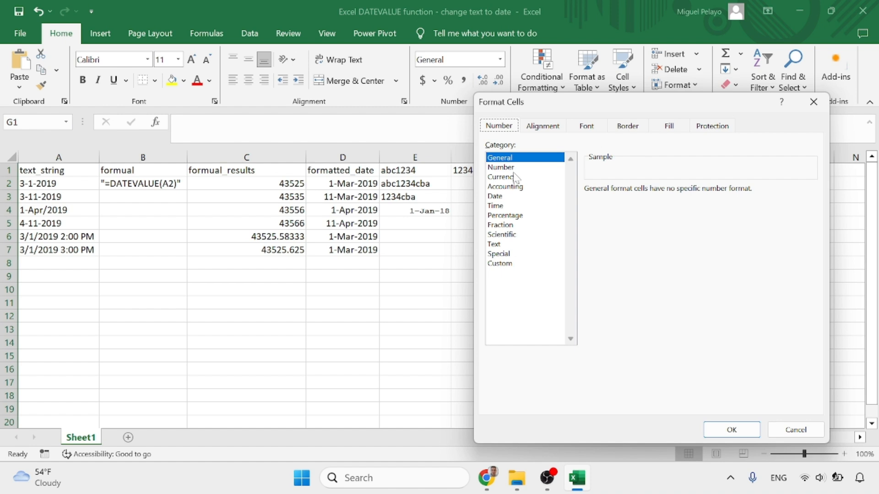
{"action": "left_click", "coordinate": [513, 167]}
{"action": "left_click", "coordinate": [732, 429]}
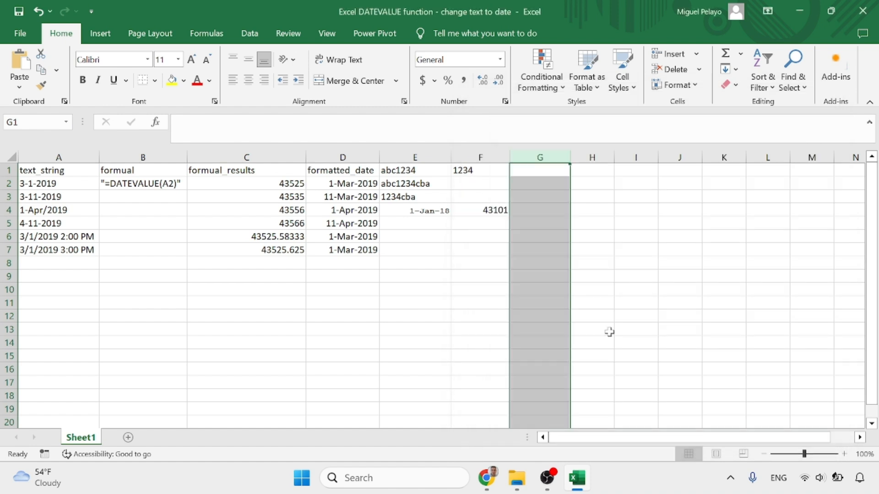
Enter the plain number 1234 in G1 and reselect the cell to inspect it.
{"action": "left_click", "coordinate": [552, 170]}
{"action": "type", "text": "1234"}
{"action": "key", "text": "Return"}
{"action": "left_click", "coordinate": [551, 170]}
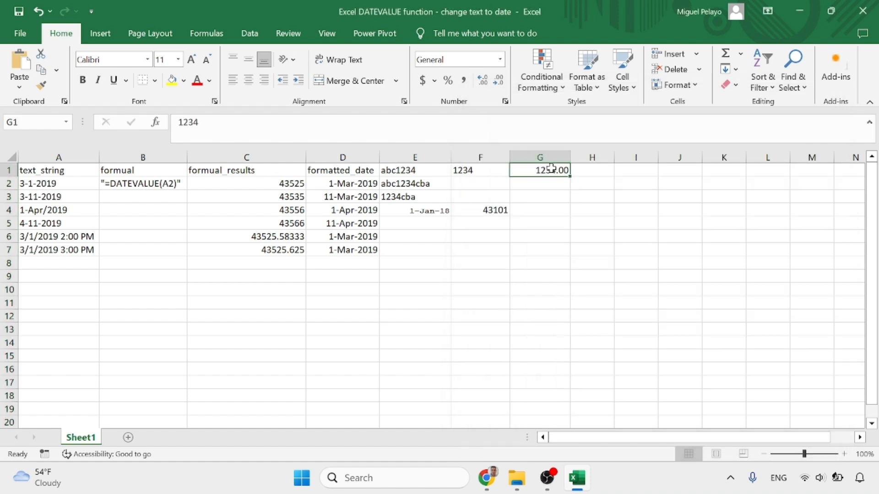
Replace the number in G1 with the reference =F1 and compare the cell with F1.
{"action": "key", "text": "Delete"}
{"action": "type", "text": "="}
{"action": "key", "text": "Left"}
{"action": "key", "text": "Return"}
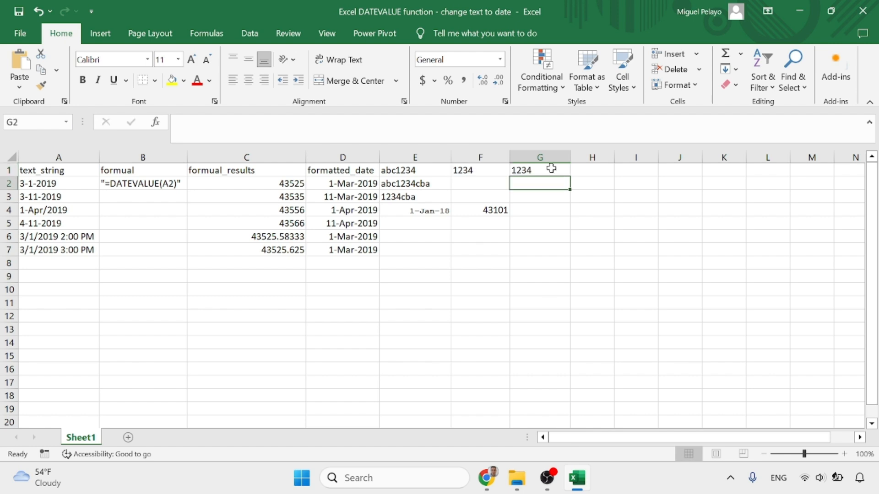
{"action": "left_click", "coordinate": [551, 169]}
{"action": "key", "text": "Left"}
{"action": "key", "text": "Right"}
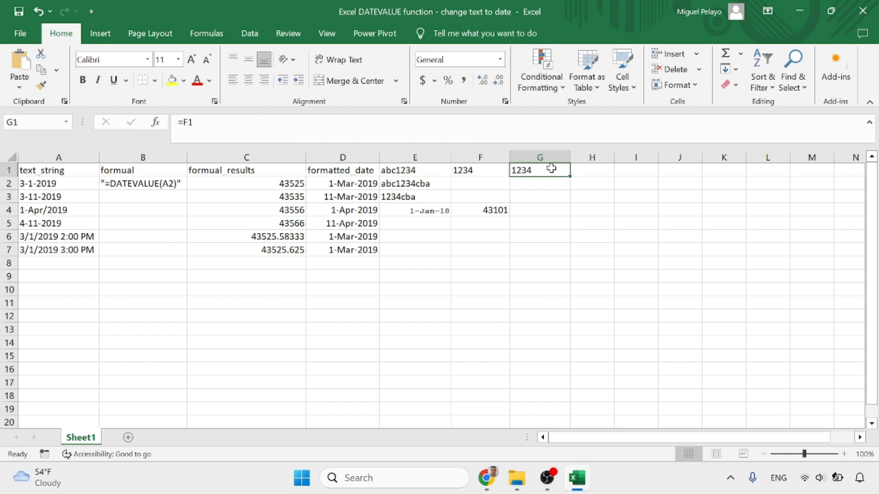
{"action": "key", "text": "Left"}
{"action": "key", "text": "Right"}
Clear the contents of G1 and move down to F4.
{"action": "key", "text": "Delete"}
{"action": "key", "text": "Down"}
{"action": "key", "text": "Down"}
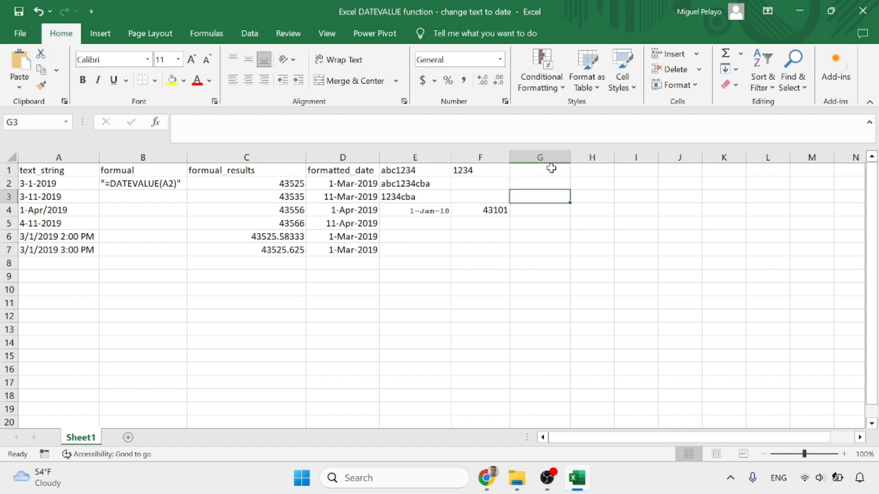
{"action": "key", "text": "Down"}
{"action": "key", "text": "Left"}
Switch to Chrome, read the article's Formula 3 section on extracting a number from a string, and return to Excel.
{"action": "left_click", "coordinate": [488, 479]}
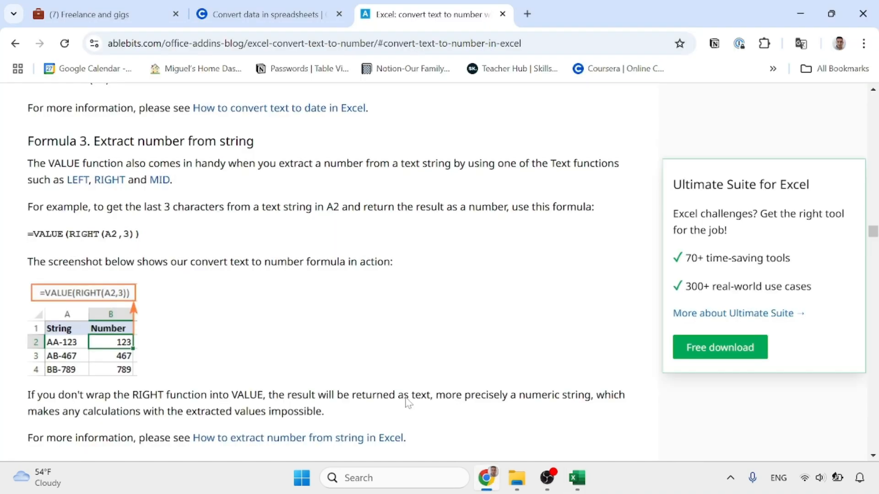
{"action": "mouse_move", "coordinate": [576, 479]}
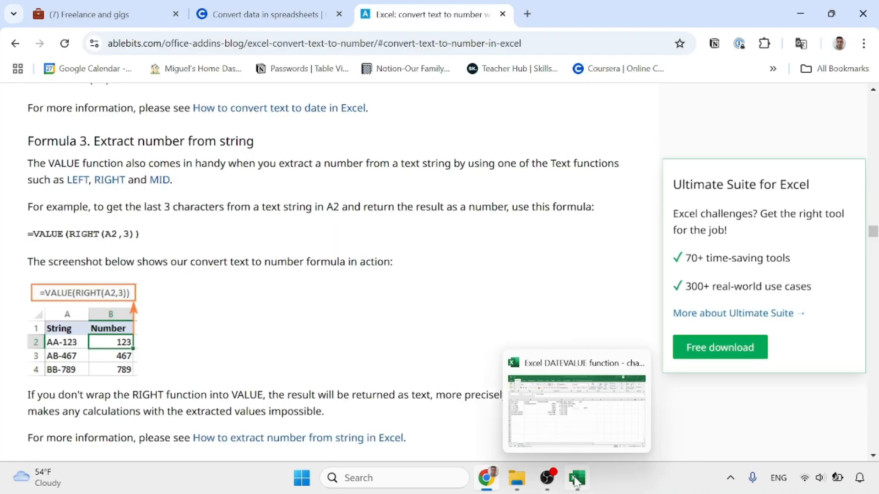
{"action": "scroll", "coordinate": [328, 306], "scroll_direction": "down", "scroll_amount": 1}
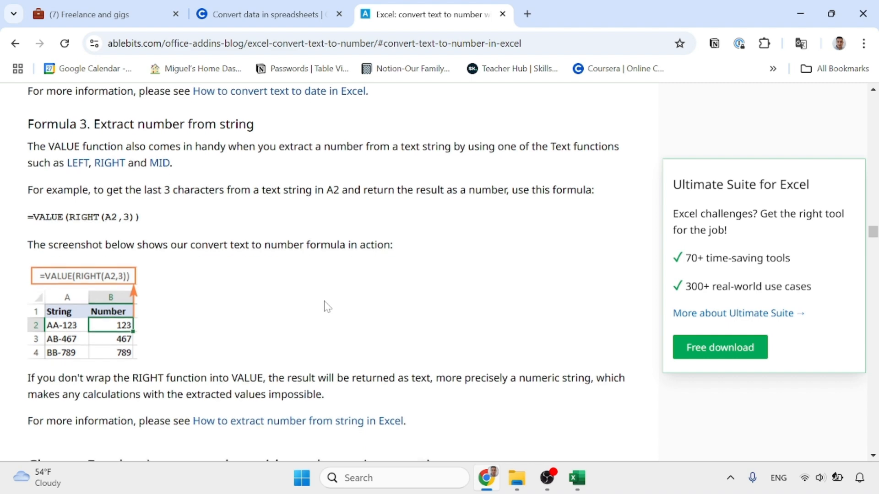
{"action": "left_click", "coordinate": [573, 479]}
Start a RIGHT formula on E2 in F2 and erase it back to the equals sign.
{"action": "left_click", "coordinate": [467, 185]}
{"action": "type", "text": "="}
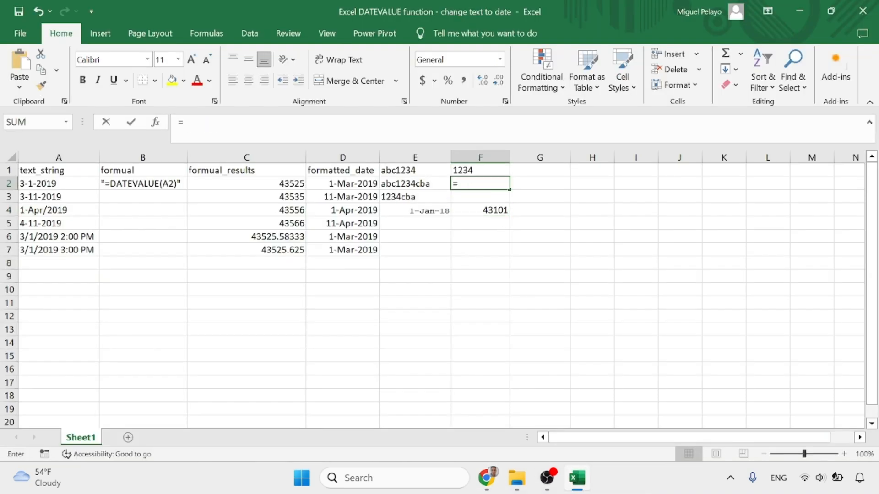
{"action": "type", "text": "RIGHT("}
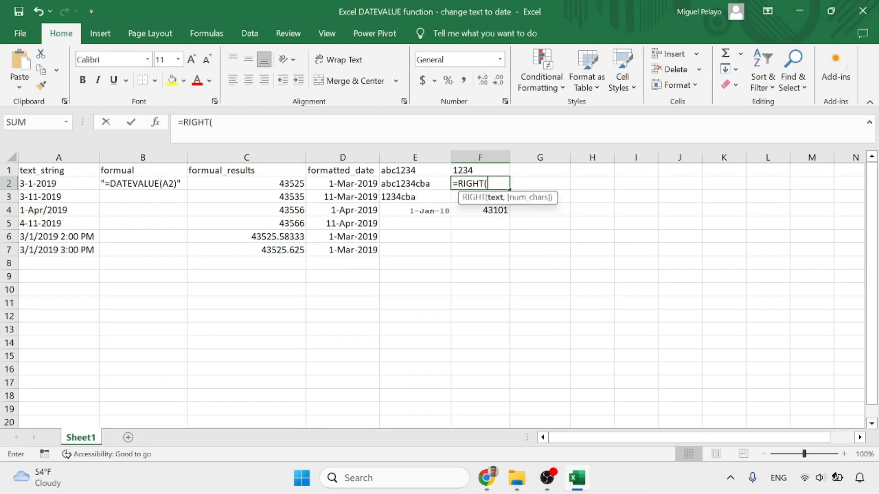
{"action": "left_click", "coordinate": [414, 183]}
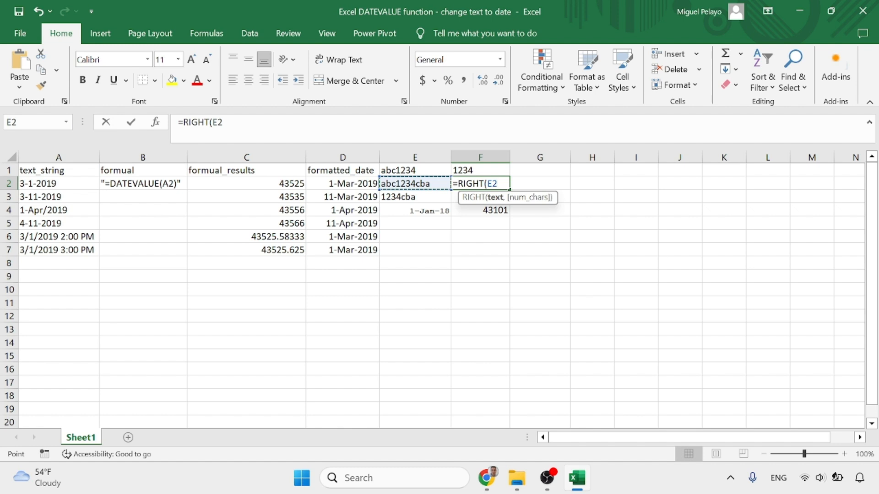
{"action": "key", "text": "BackSpace"}
{"action": "key", "text": "BackSpace"}
{"action": "key", "text": "BackSpace"}
{"action": "key", "text": "BackSpace"}
{"action": "key", "text": "BackSpace"}
{"action": "key", "text": "BackSpace"}
{"action": "key", "text": "BackSpace"}
{"action": "key", "text": "BackSpace"}
Complete the F2 formula as =MID(4,4,) and commit it.
{"action": "type", "text": "MI"}
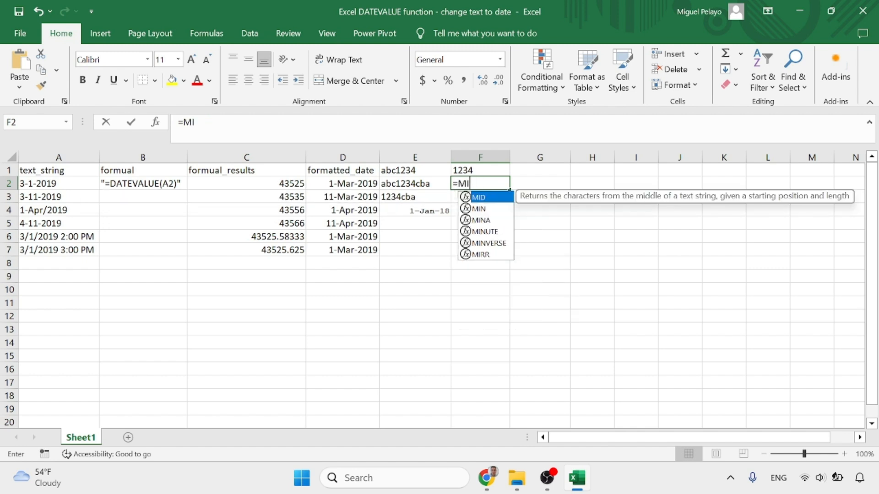
{"action": "type", "text": "D(4,"}
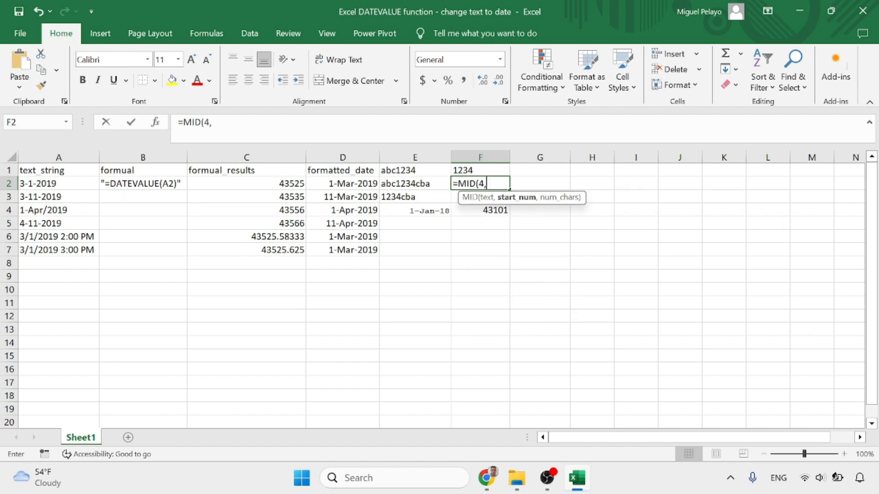
{"action": "type", "text": "4,)"}
{"action": "key", "text": "Return"}
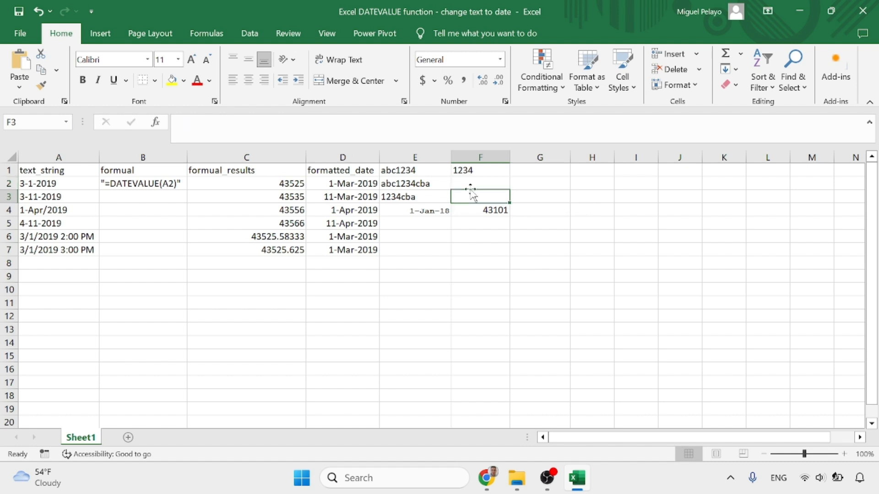
Correct the F2 formula to =MID(E2,4,4) so it extracts four characters of E2 from the fourth.
{"action": "key", "text": "Up"}
{"action": "left_click", "coordinate": [212, 123]}
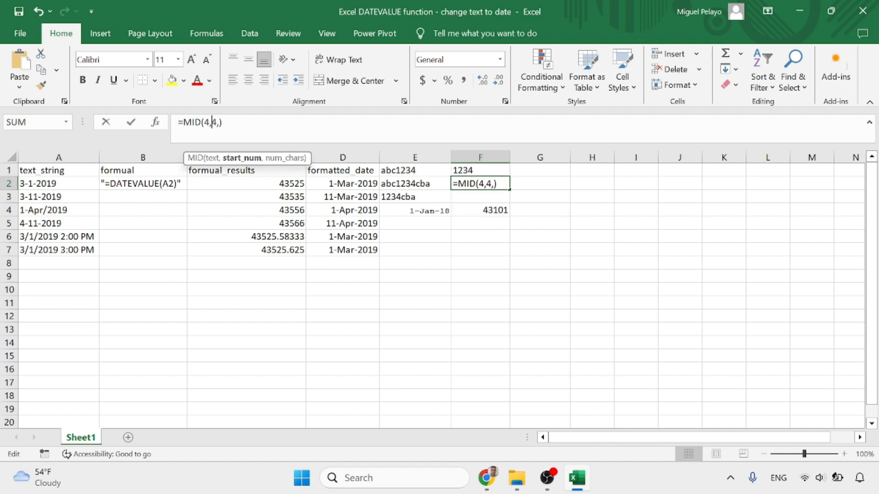
{"action": "key", "text": "Left"}
{"action": "key", "text": "Left"}
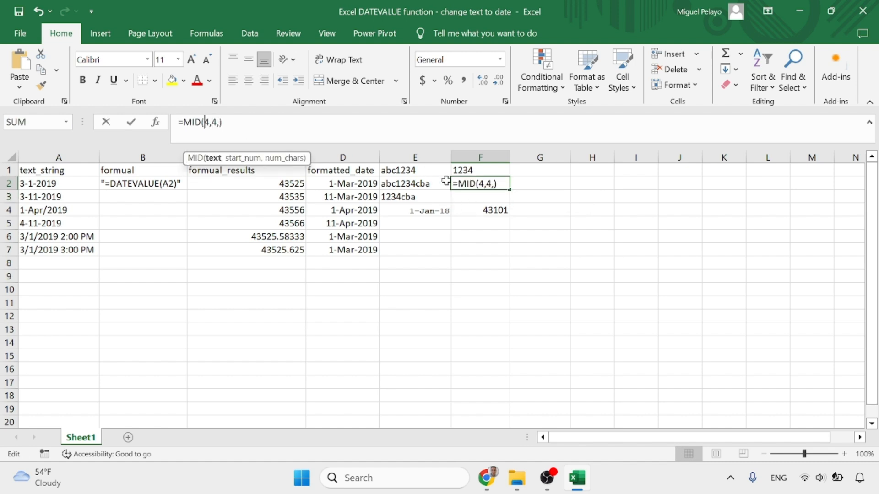
{"action": "type", "text": "E4"}
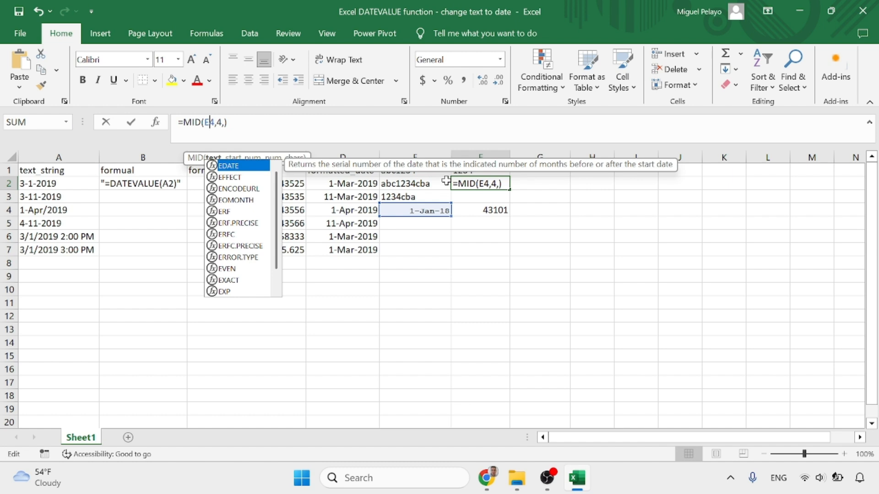
{"action": "type", "text": "2,"}
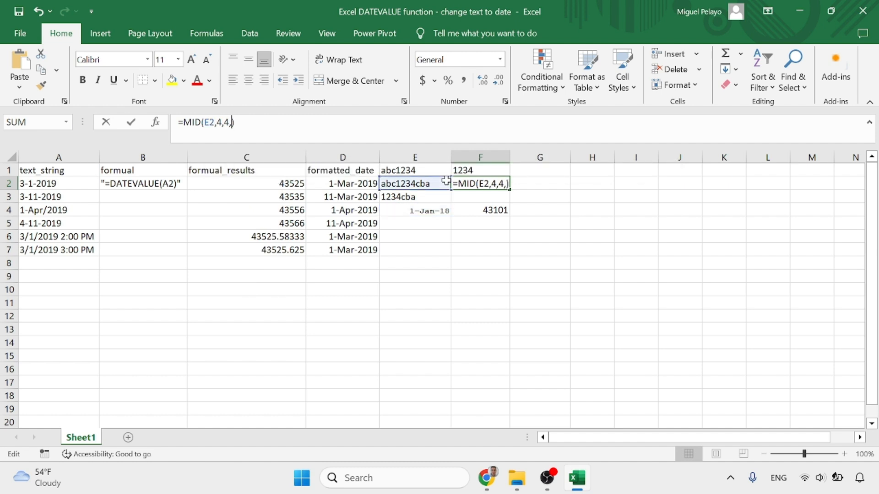
{"action": "key", "text": "BackSpace"}
{"action": "key", "text": "Return"}
Replace the F1 formula with =RIGHT(E1,4) to extract the last four characters of E1.
{"action": "left_click", "coordinate": [485, 166]}
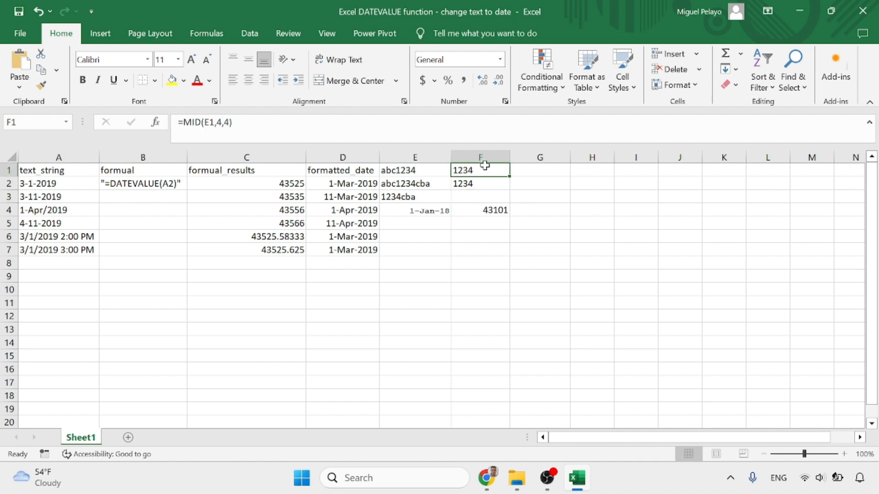
{"action": "left_click", "coordinate": [233, 123]}
{"action": "key", "text": "BackSpace"}
{"action": "key", "text": "BackSpace"}
{"action": "key", "text": "BackSpace"}
{"action": "key", "text": "BackSpace"}
{"action": "key", "text": "BackSpace"}
{"action": "key", "text": "BackSpace"}
{"action": "key", "text": "BackSpace"}
{"action": "key", "text": "BackSpace"}
{"action": "key", "text": "BackSpace"}
{"action": "key", "text": "BackSpace"}
{"action": "key", "text": "BackSpace"}
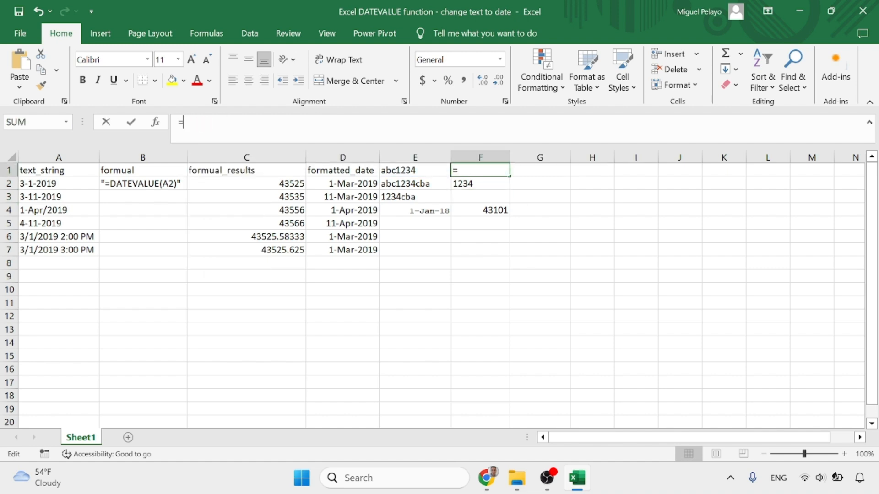
{"action": "type", "text": "RIGHT("}
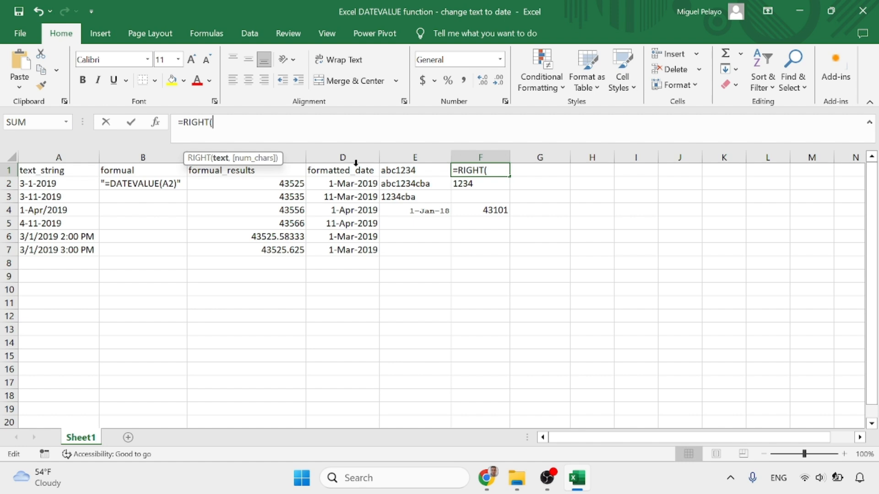
{"action": "left_click", "coordinate": [434, 172]}
{"action": "type", "text": ",4"}
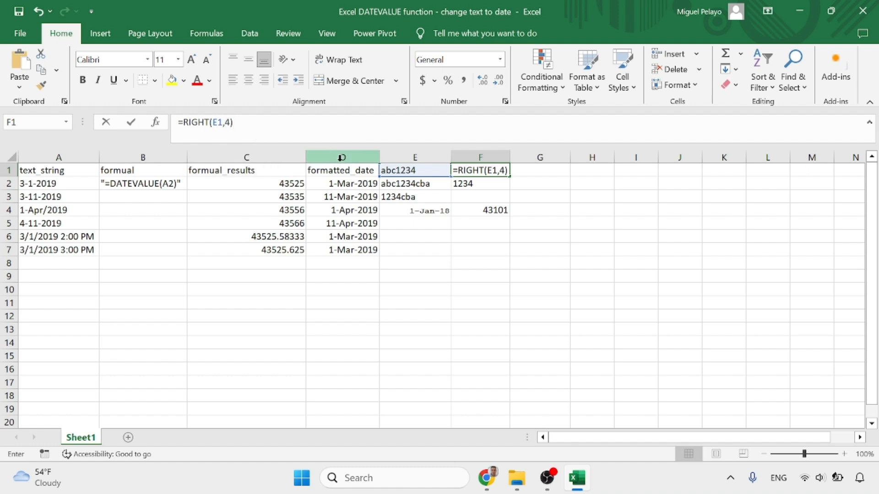
{"action": "key", "text": "Return"}
Enter =LEFT(E3,4) in F3 to extract the first four characters of E3.
{"action": "key", "text": "Return"}
{"action": "type", "text": "=LEFT("}
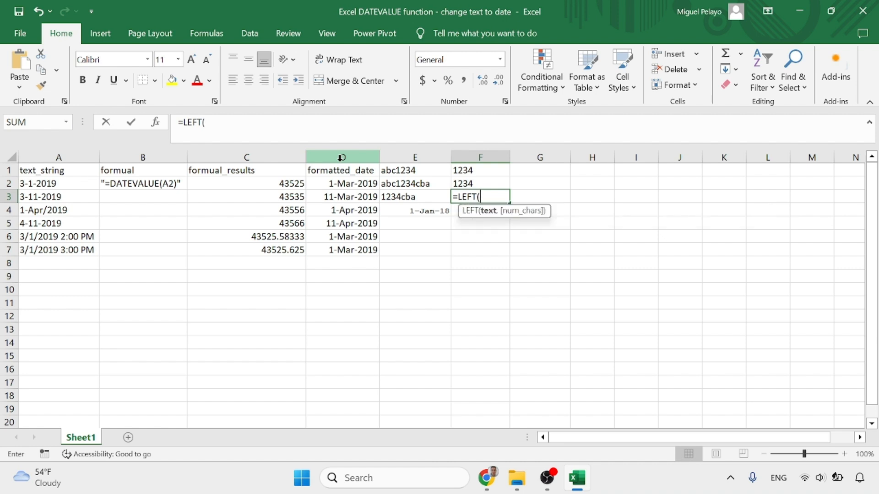
{"action": "key", "text": "Left"}
{"action": "type", "text": ","}
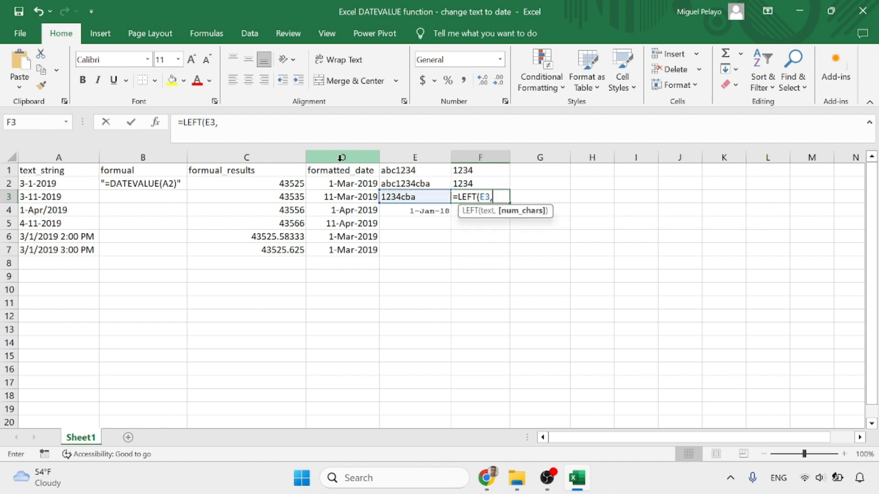
{"action": "type", "text": "4"}
{"action": "key", "text": "Return"}
{"action": "key", "text": "Up"}
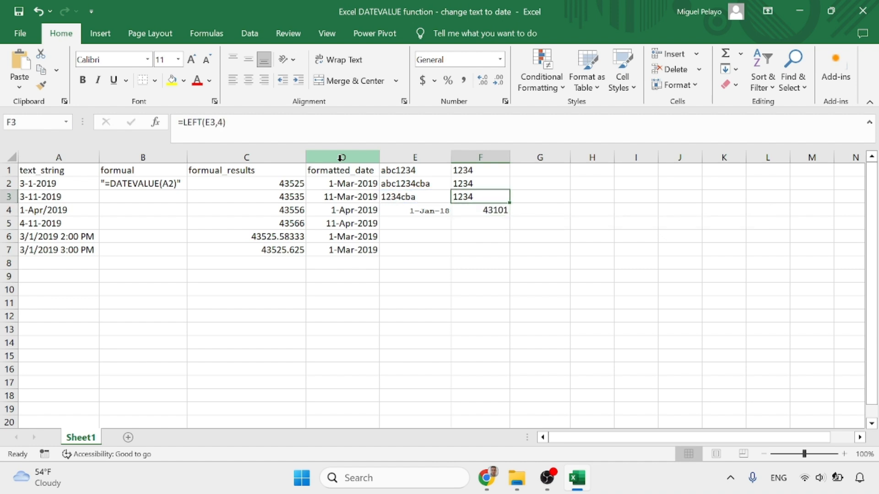
{"action": "key", "text": "Up"}
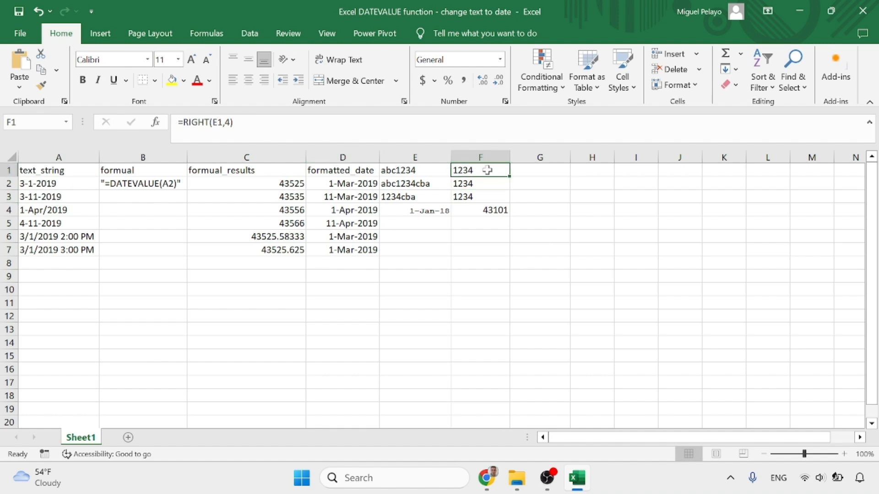
{"action": "key", "text": "Down"}
{"action": "key", "text": "Down"}
{"action": "key", "text": "Up"}
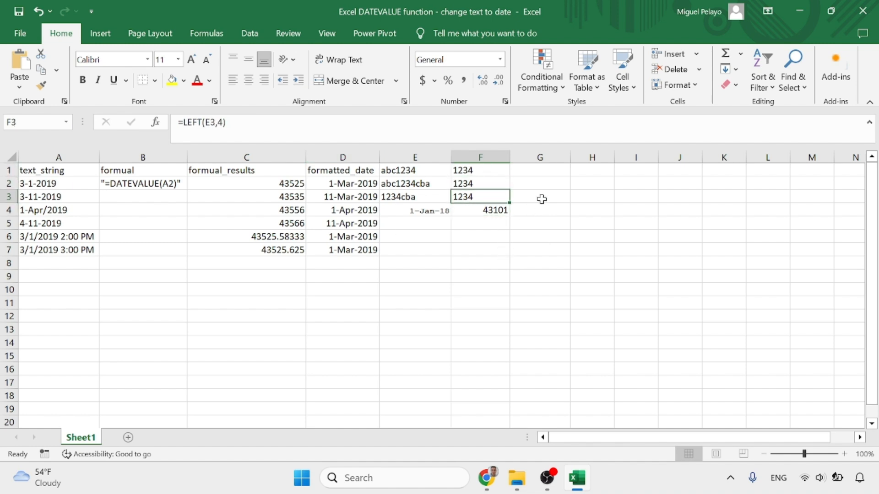
Copy F1:F4 and paste only the values into column G starting at G1.
{"action": "left_click_drag", "start_coordinate": [480, 171], "coordinate": [485, 219]}
{"action": "key", "text": "ctrl+c"}
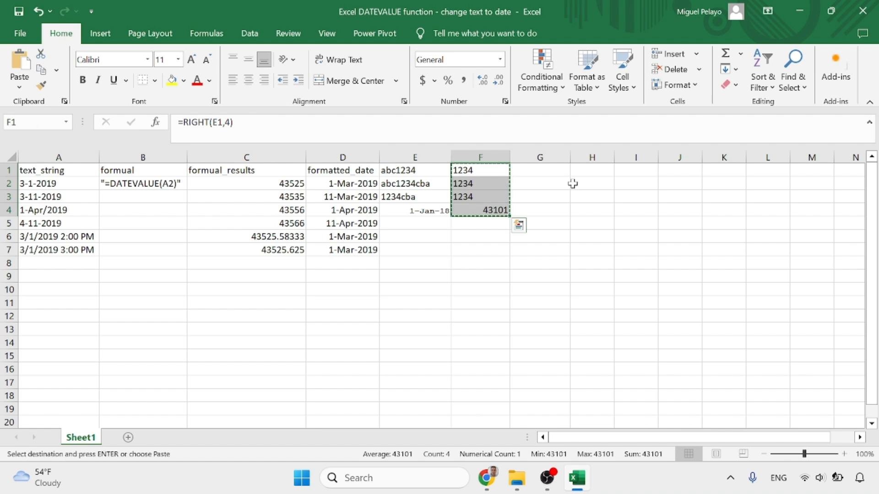
{"action": "left_click", "coordinate": [562, 171]}
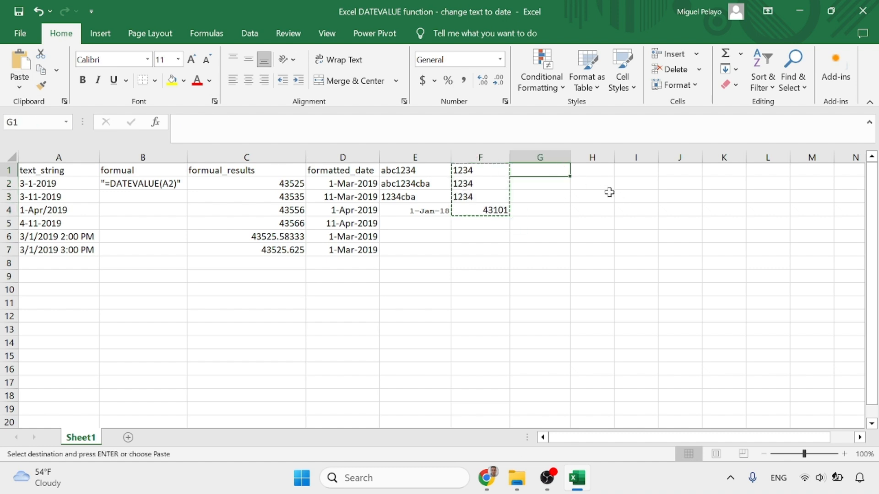
{"action": "left_click", "coordinate": [20, 88]}
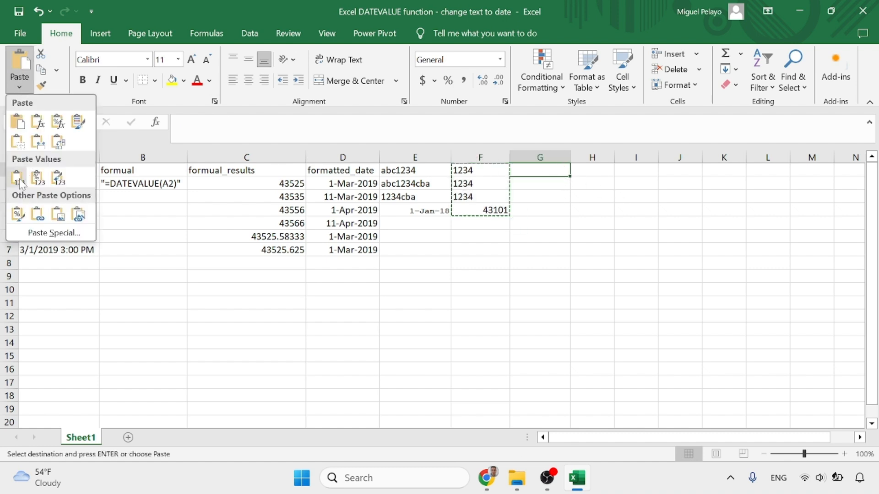
{"action": "left_click", "coordinate": [20, 182]}
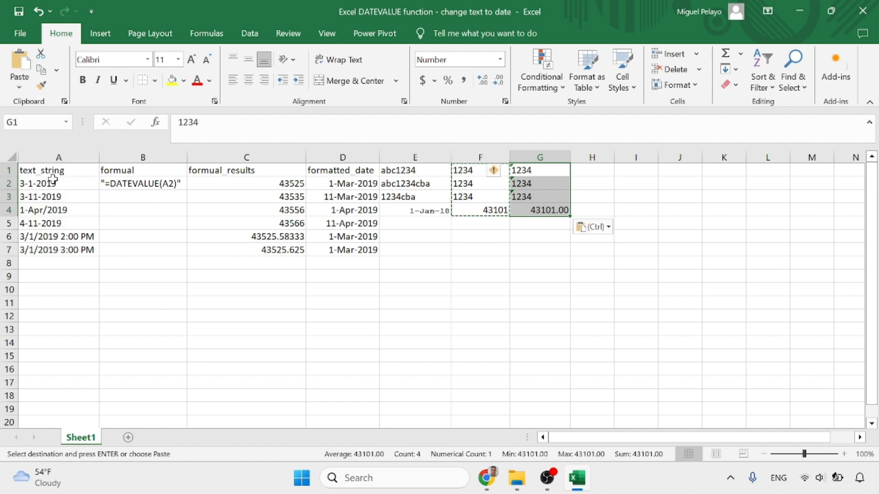
{"action": "left_click", "coordinate": [543, 225]}
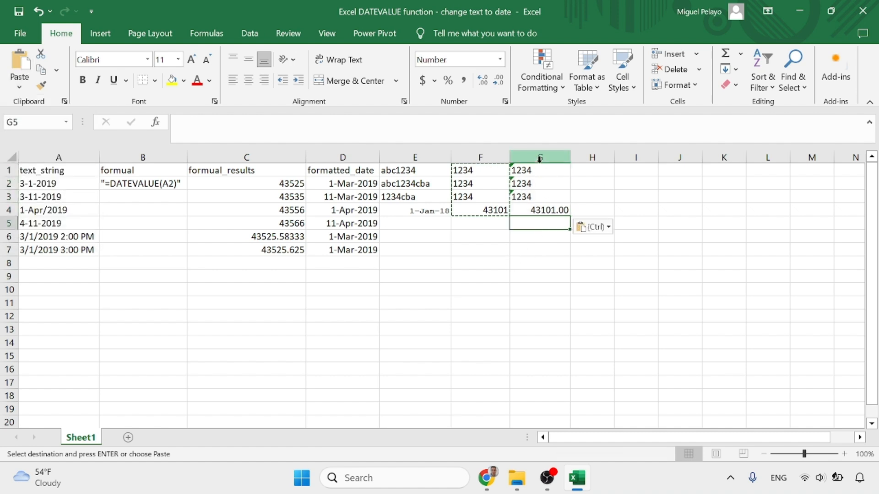
{"action": "left_click", "coordinate": [608, 228]}
{"action": "left_click", "coordinate": [609, 229]}
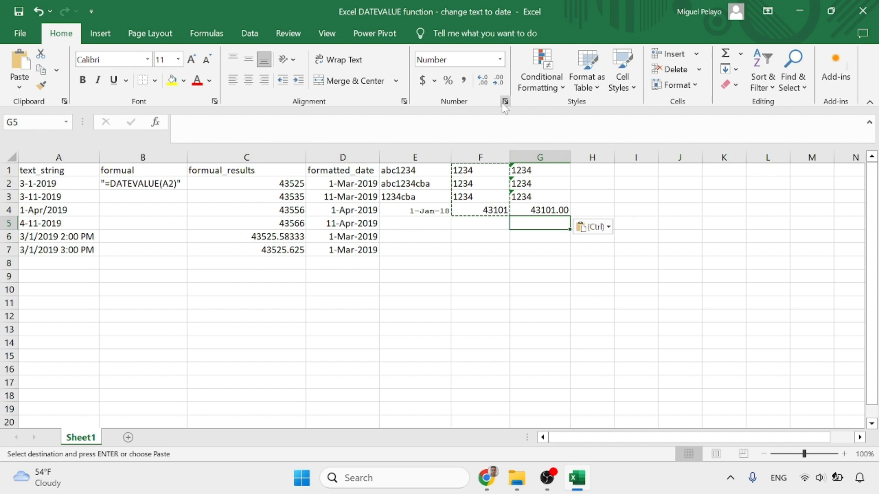
{"action": "key", "text": "ctrl+1"}
{"action": "left_click", "coordinate": [731, 430]}
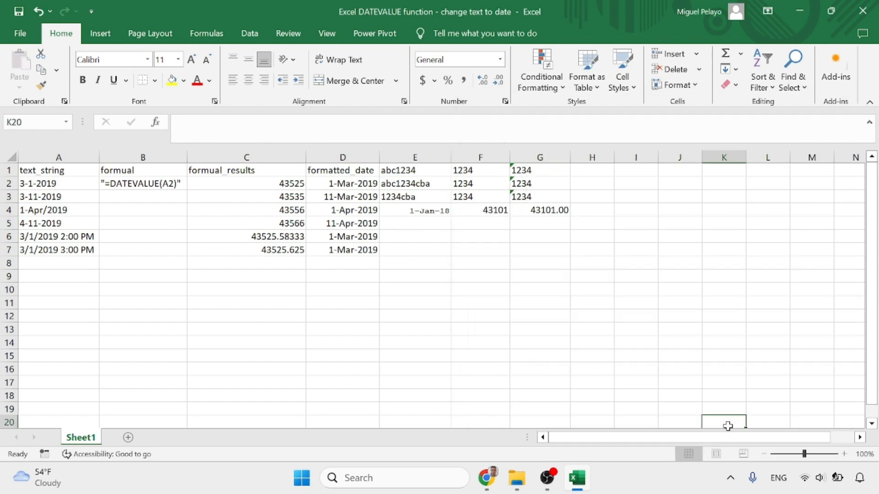
Apply the General number format to the whole of column G.
{"action": "left_click", "coordinate": [541, 158]}
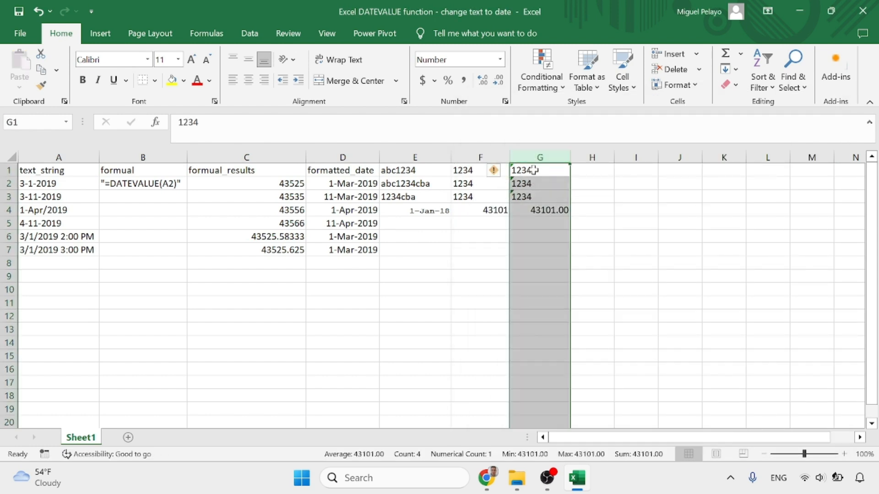
{"action": "left_click_drag", "start_coordinate": [536, 170], "coordinate": [536, 222]}
{"action": "left_click", "coordinate": [534, 152]}
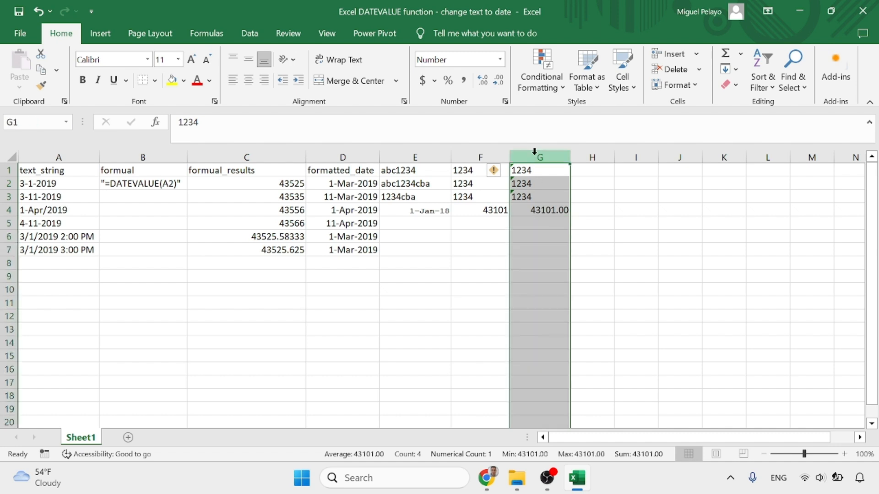
{"action": "left_click", "coordinate": [506, 101]}
{"action": "left_click", "coordinate": [510, 158]}
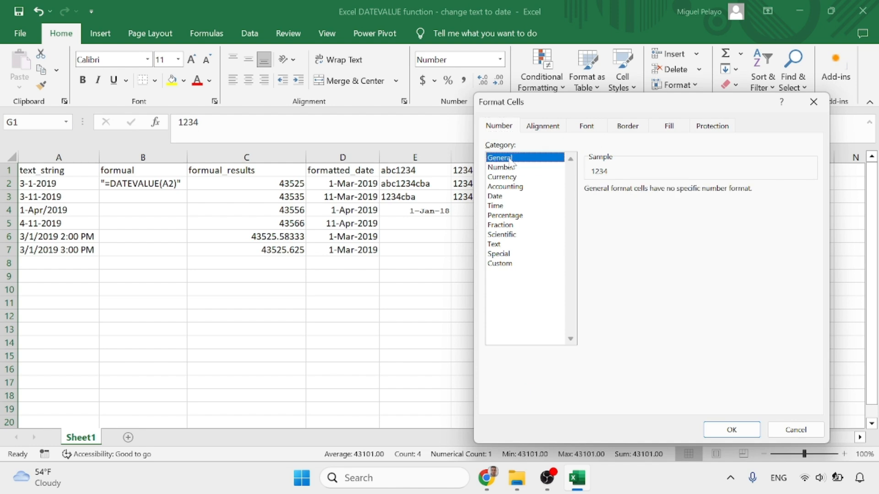
{"action": "left_click", "coordinate": [731, 430]}
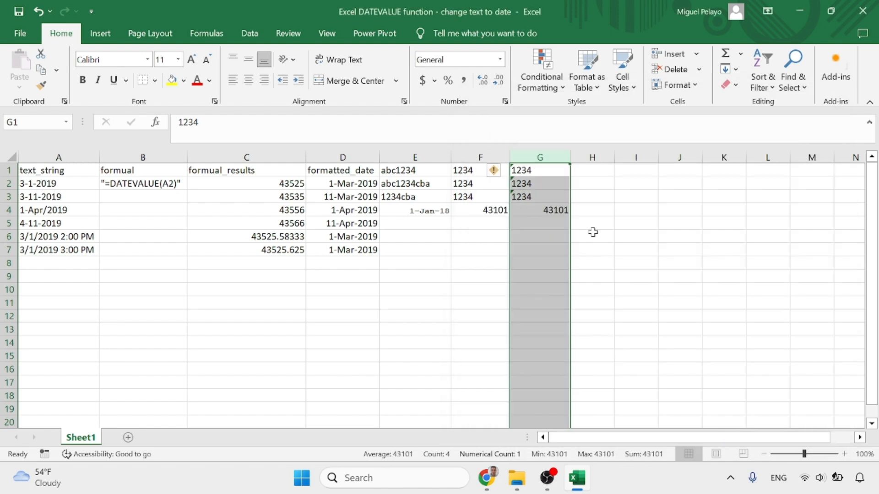
Set column G's cell format to the Number category.
{"action": "left_click", "coordinate": [506, 101]}
{"action": "left_click", "coordinate": [504, 168]}
{"action": "left_click", "coordinate": [731, 429]}
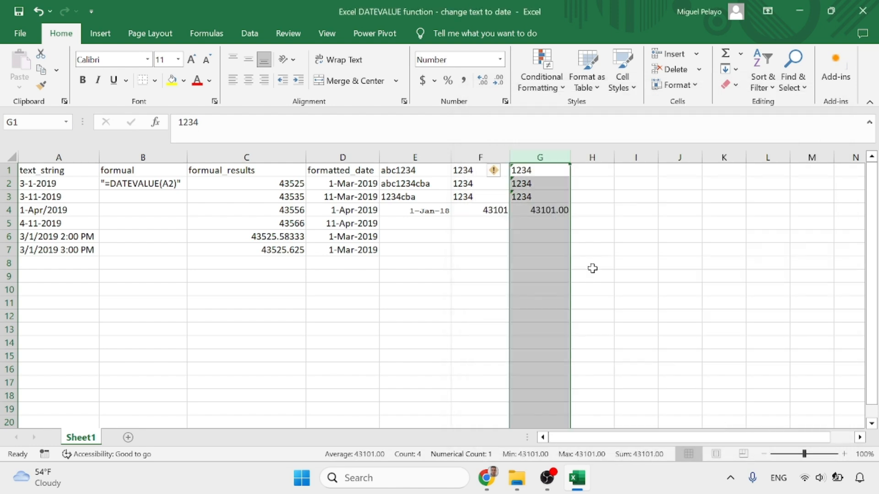
Inspect the pasted entries in column G cell by cell, starting from G1.
{"action": "left_click", "coordinate": [543, 171]}
{"action": "key", "text": "Down"}
{"action": "key", "text": "Down"}
{"action": "key", "text": "Down"}
{"action": "key", "text": "Down"}
{"action": "key", "text": "Up"}
{"action": "key", "text": "Up"}
{"action": "key", "text": "Up"}
{"action": "key", "text": "Up"}
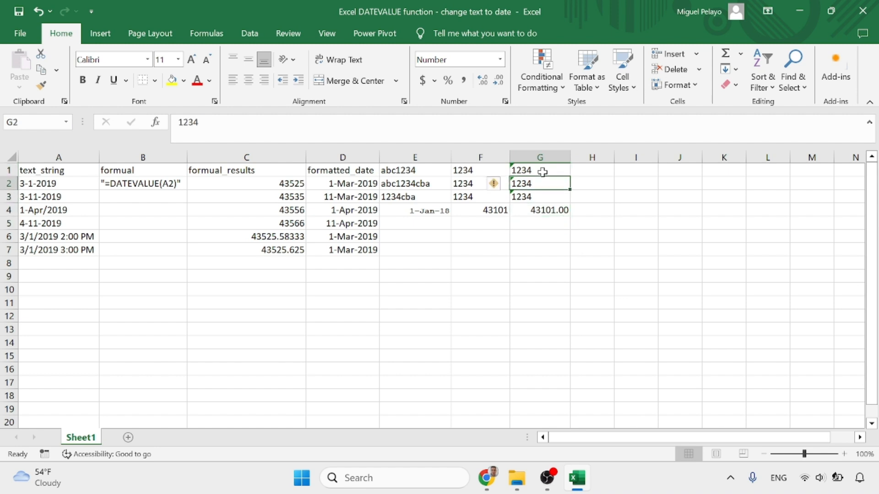
Convert column G's text entries to numbers with Text to Columns, keeping the default Delimited settings.
{"action": "left_click", "coordinate": [541, 157]}
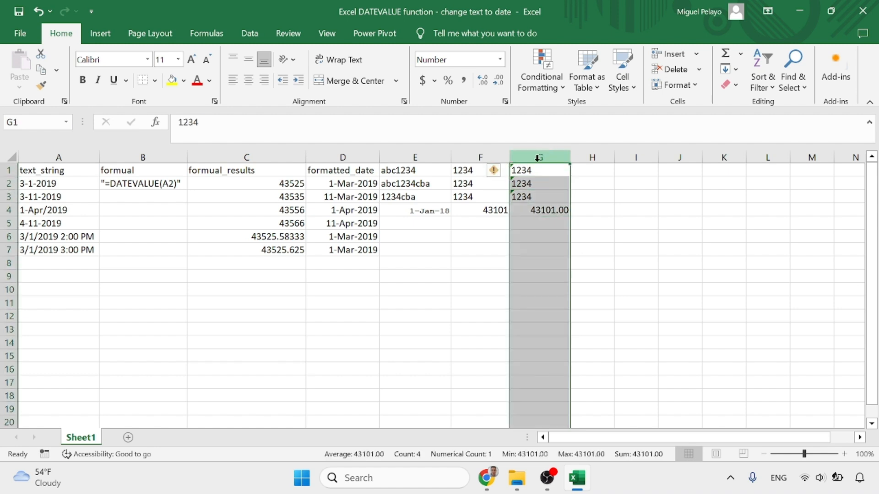
{"action": "left_click", "coordinate": [250, 33]}
{"action": "left_click", "coordinate": [526, 74]}
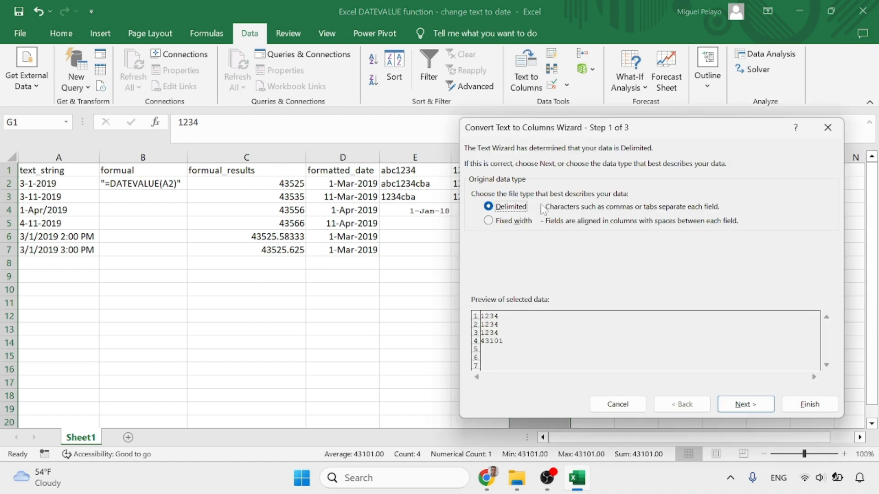
{"action": "left_click", "coordinate": [810, 404]}
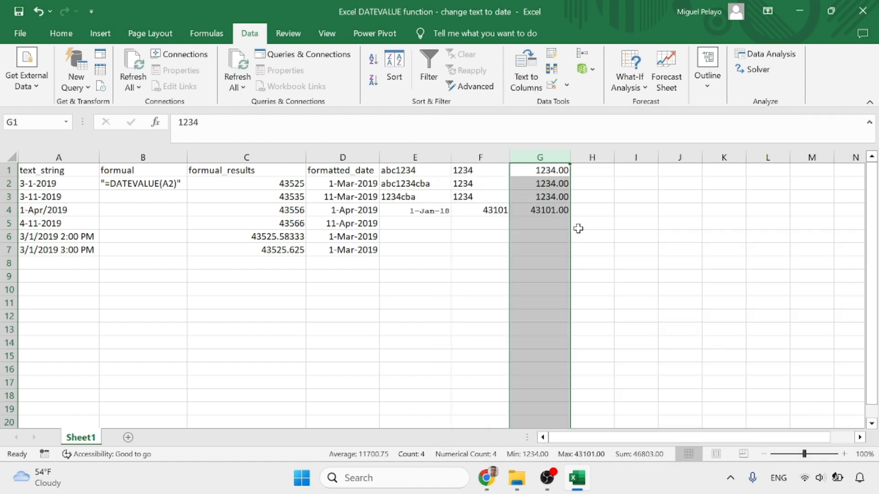
{"action": "left_click", "coordinate": [601, 175]}
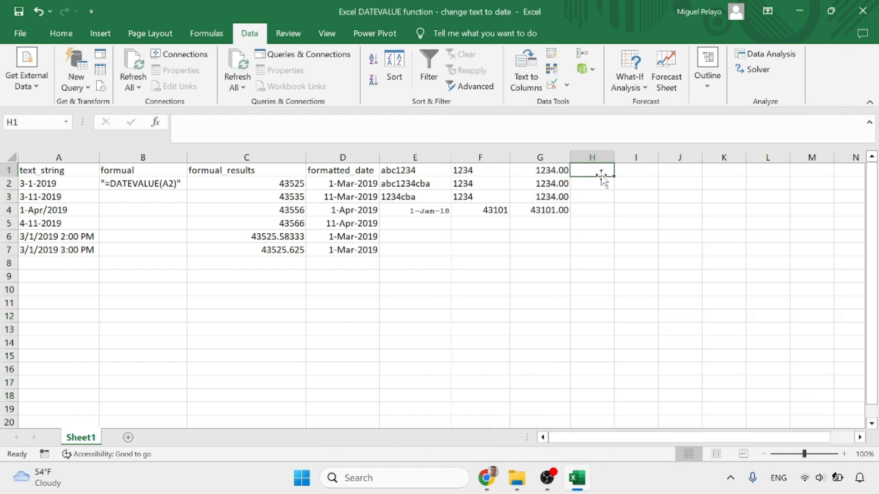
{"action": "type", "text": "yea"}
{"action": "key", "text": "BackSpace"}
{"action": "key", "text": "BackSpace"}
{"action": "key", "text": "BackSpace"}
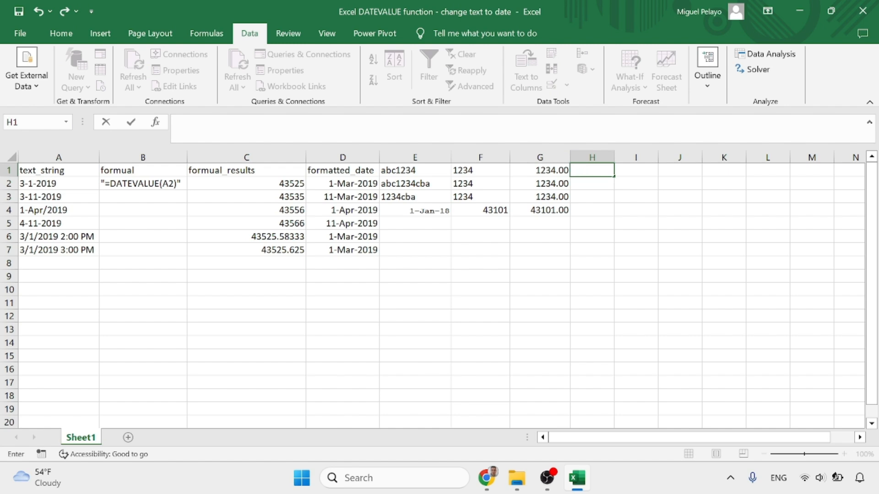
{"action": "left_click", "coordinate": [540, 157]}
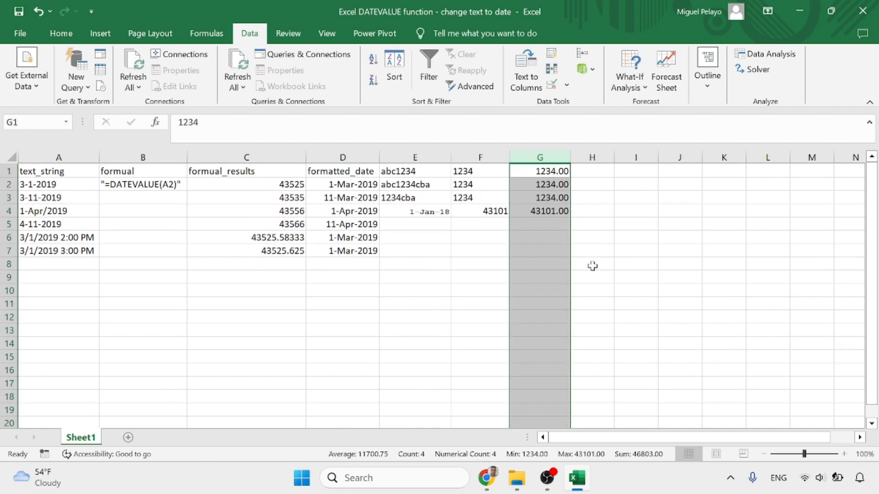
Switch to Chrome, read the article's passage on wrapping RIGHT in VALUE, and return to Excel.
{"action": "left_click", "coordinate": [491, 480]}
{"action": "scroll", "coordinate": [154, 264], "scroll_direction": "down", "scroll_amount": 3}
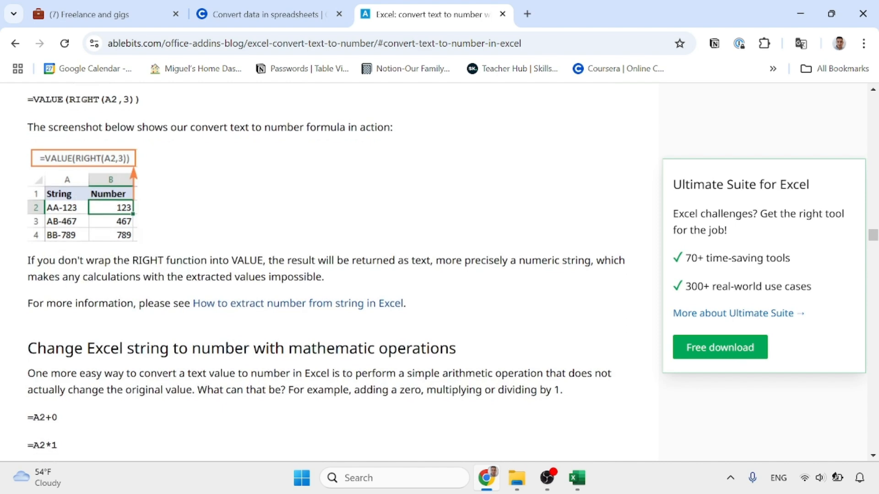
{"action": "scroll", "coordinate": [321, 275], "scroll_direction": "down", "scroll_amount": 2}
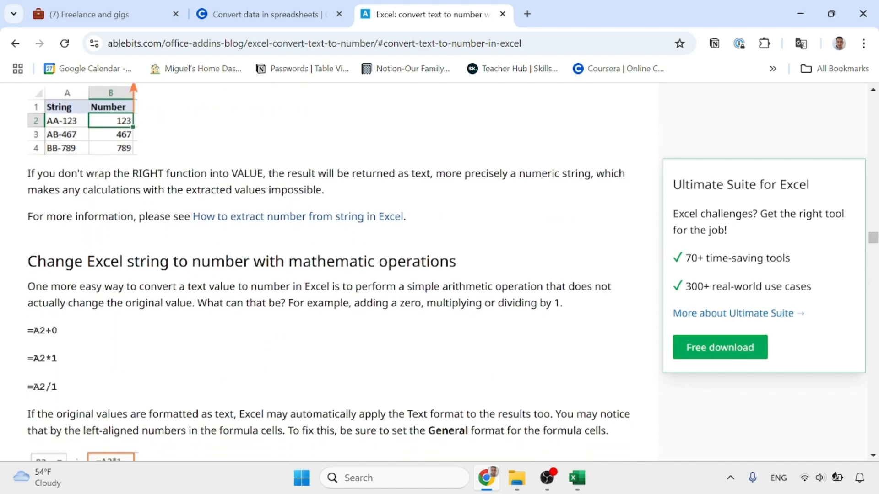
{"action": "scroll", "coordinate": [212, 192], "scroll_direction": "up", "scroll_amount": 2}
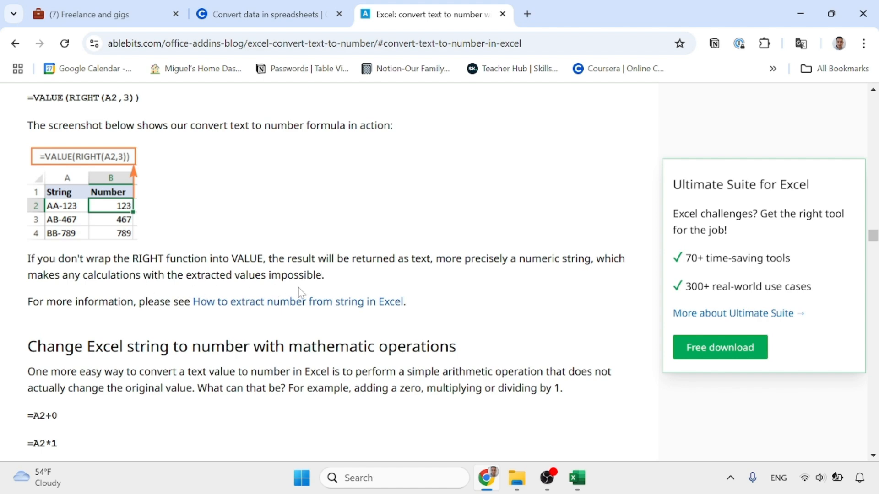
{"action": "left_click", "coordinate": [578, 478]}
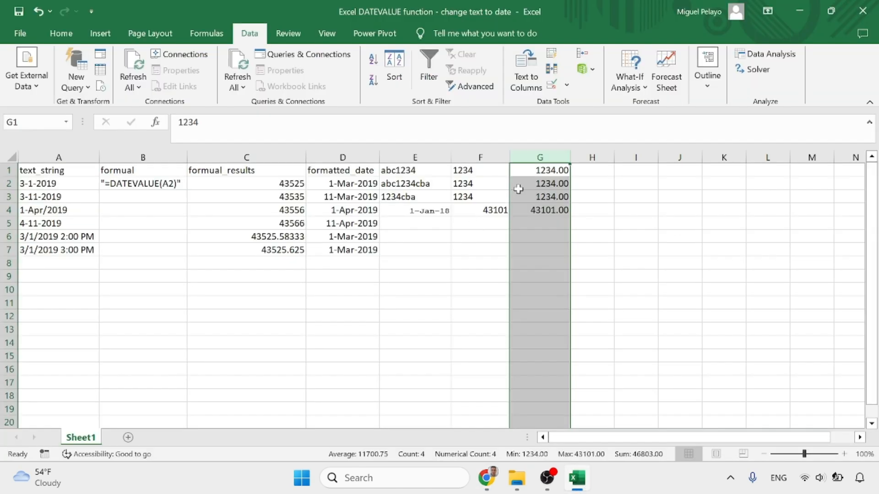
Undo and redo the Text to Columns conversion of column G.
{"action": "left_click", "coordinate": [39, 12]}
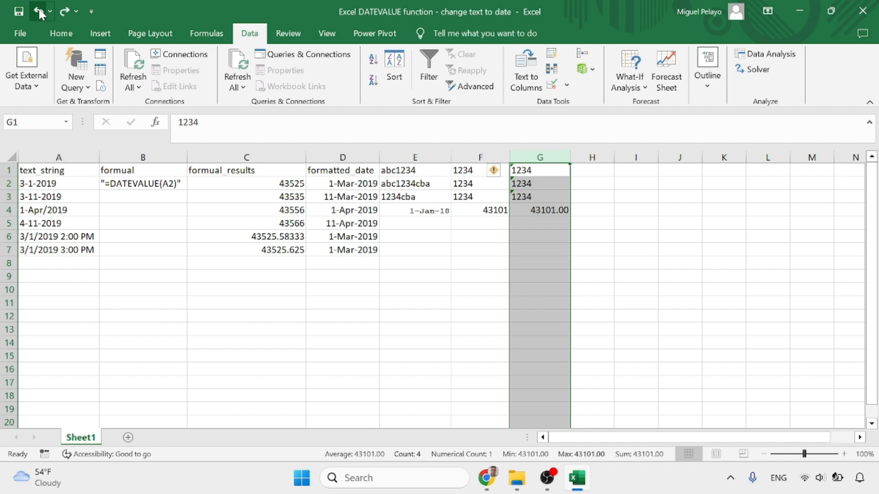
{"action": "left_click", "coordinate": [64, 15]}
Wrap the RIGHT formula in cell F1 in VALUE so it reads =VALUE(RIGHT(E1,4)).
{"action": "left_click", "coordinate": [484, 172]}
{"action": "left_click", "coordinate": [230, 122]}
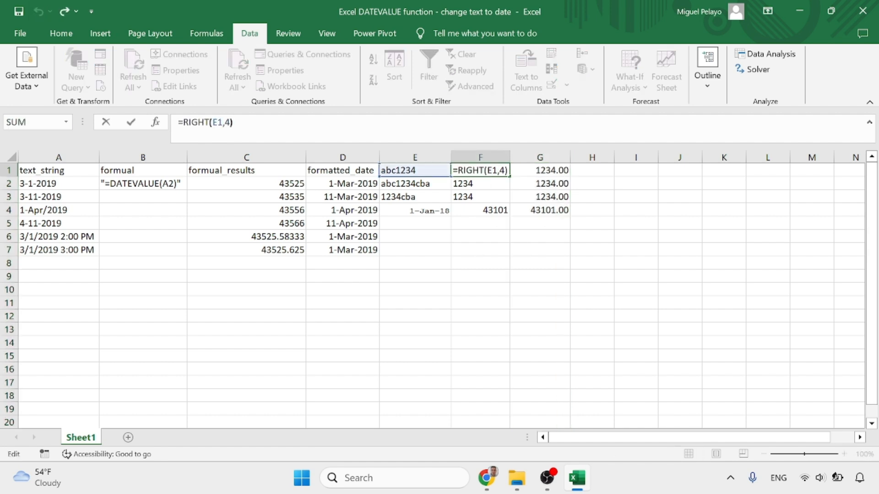
{"action": "left_click", "coordinate": [213, 123]}
{"action": "key", "text": "Left"}
{"action": "key", "text": "Left"}
{"action": "key", "text": "Left"}
{"action": "key", "text": "Left"}
{"action": "key", "text": "Left"}
{"action": "key", "text": "Left"}
{"action": "type", "text": "VALUE("}
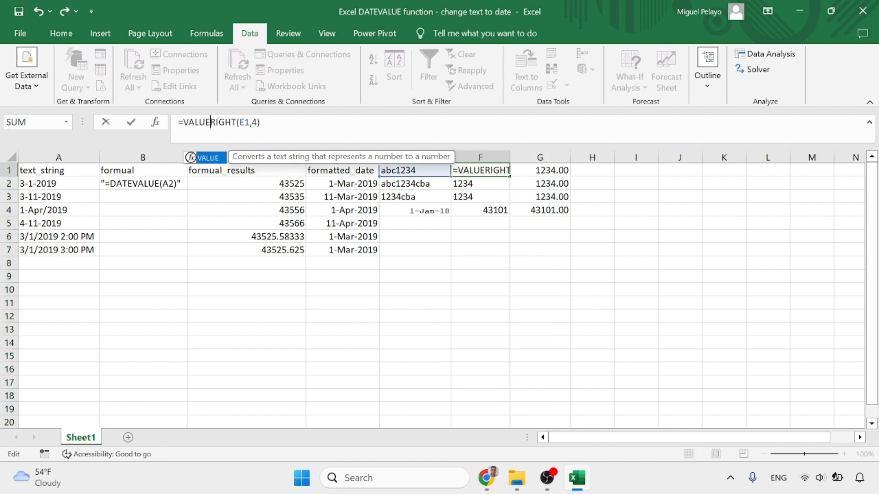
{"action": "key", "text": "Right"}
{"action": "key", "text": "Right"}
{"action": "key", "text": "Right"}
{"action": "key", "text": "Right"}
{"action": "key", "text": "Right"}
{"action": "key", "text": "Right"}
{"action": "key", "text": "Right"}
{"action": "key", "text": "Right"}
{"action": "key", "text": "Right"}
{"action": "key", "text": "Right"}
{"action": "key", "text": "Right"}
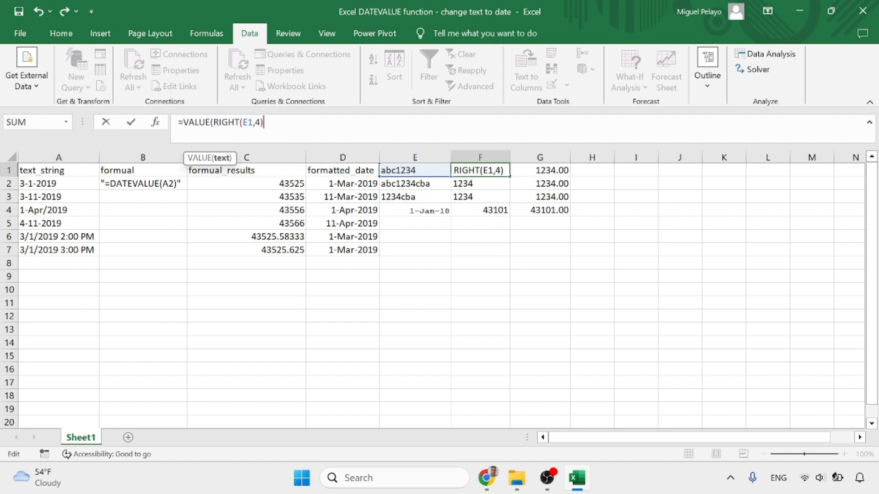
{"action": "type", "text": ")"}
{"action": "key", "text": "Return"}
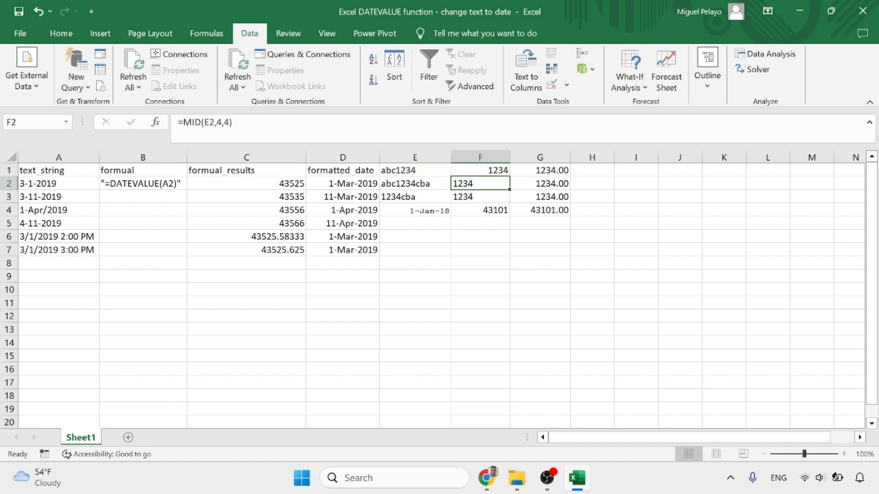
{"action": "left_click", "coordinate": [588, 171]}
{"action": "type", "text": "mindb"}
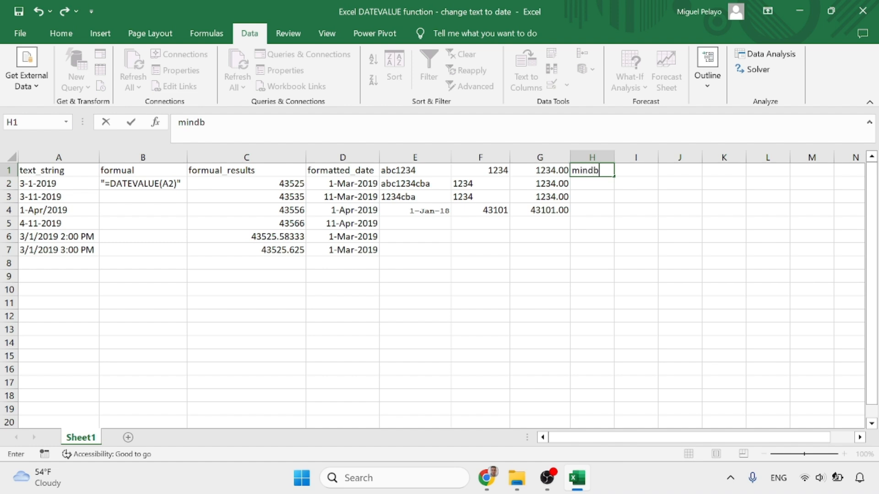
{"action": "type", "text": "lown"}
{"action": "key", "text": "Escape"}
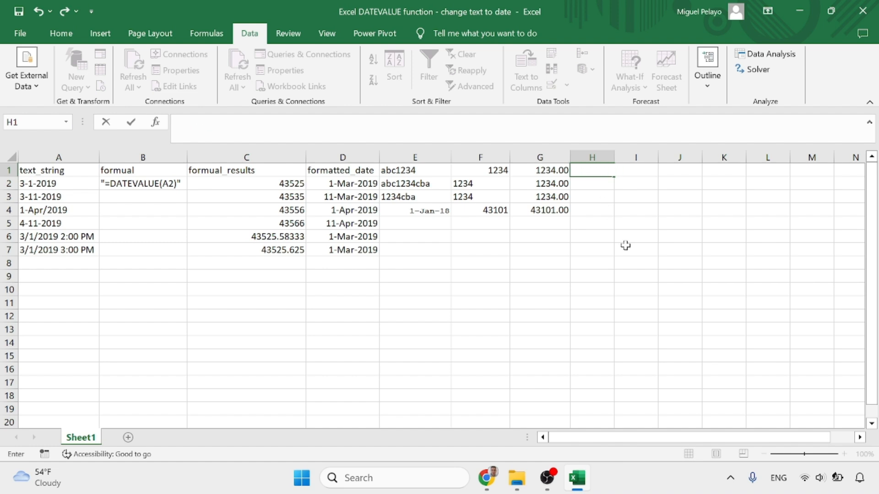
Wrap the MID formula in cell F2 in VALUE so it reads =VALUE(MID(E2,4,4)).
{"action": "left_click", "coordinate": [504, 183]}
{"action": "left_click", "coordinate": [275, 138]}
{"action": "key", "text": "Left"}
{"action": "key", "text": "Left"}
{"action": "key", "text": "Left"}
{"action": "key", "text": "Left"}
{"action": "key", "text": "Left"}
{"action": "key", "text": "Left"}
{"action": "key", "text": "Left"}
{"action": "key", "text": "Left"}
{"action": "key", "text": "Left"}
{"action": "key", "text": "Left"}
{"action": "key", "text": "Left"}
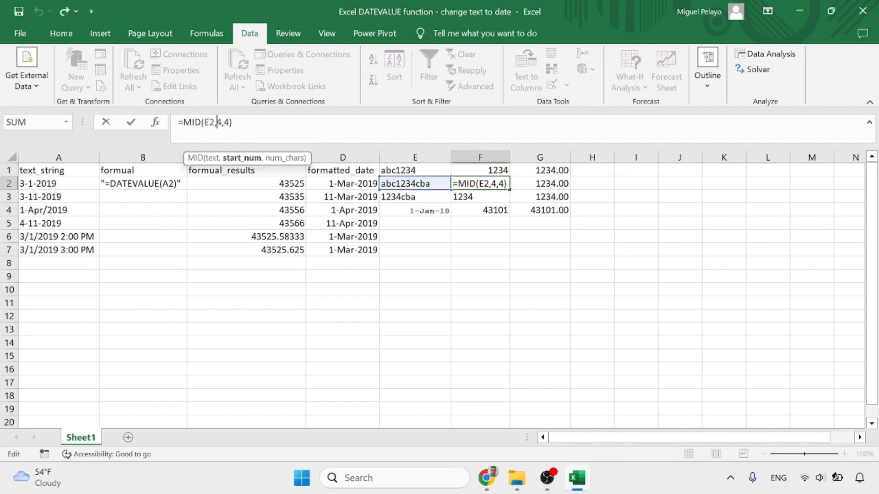
{"action": "type", "text": "VALUE("}
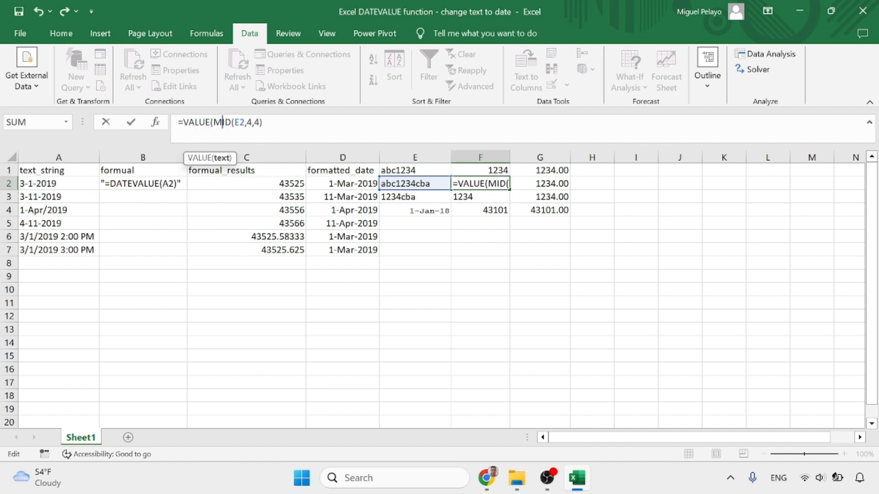
{"action": "key", "text": "Right"}
{"action": "key", "text": "Right"}
{"action": "key", "text": "Right"}
{"action": "key", "text": "Right"}
{"action": "key", "text": "Right"}
{"action": "key", "text": "Right"}
{"action": "key", "text": "Right"}
{"action": "key", "text": "Right"}
{"action": "key", "text": "Right"}
{"action": "key", "text": "Right"}
{"action": "key", "text": "Right"}
{"action": "type", "text": ")"}
{"action": "key", "text": "Return"}
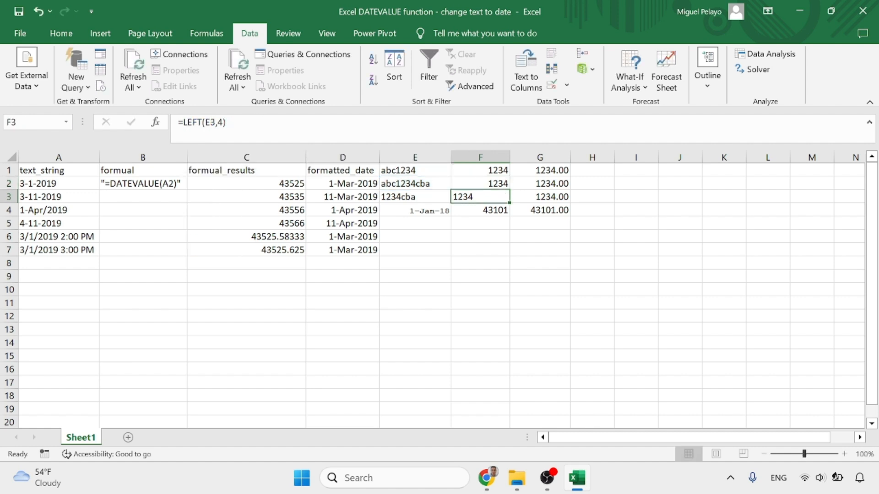
Review the VALUE formulas in cells F1 and F2.
{"action": "left_click", "coordinate": [493, 171]}
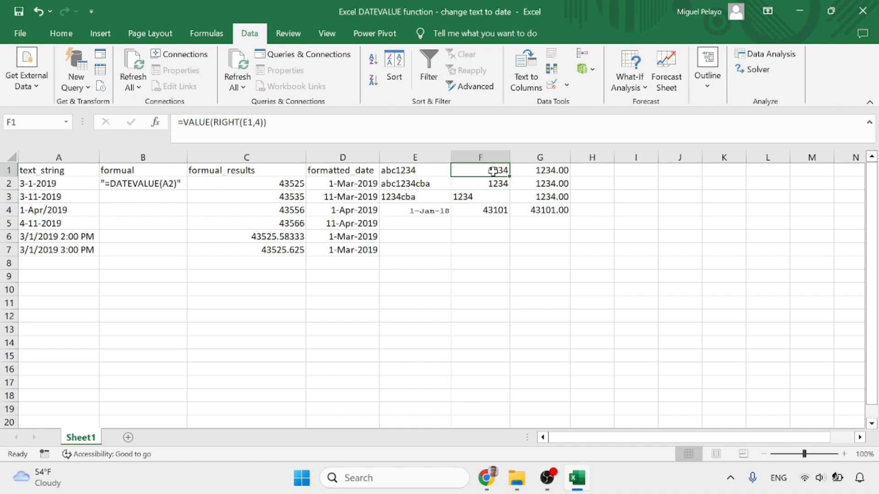
{"action": "key", "text": "Down"}
{"action": "key", "text": "Right"}
{"action": "key", "text": "Left"}
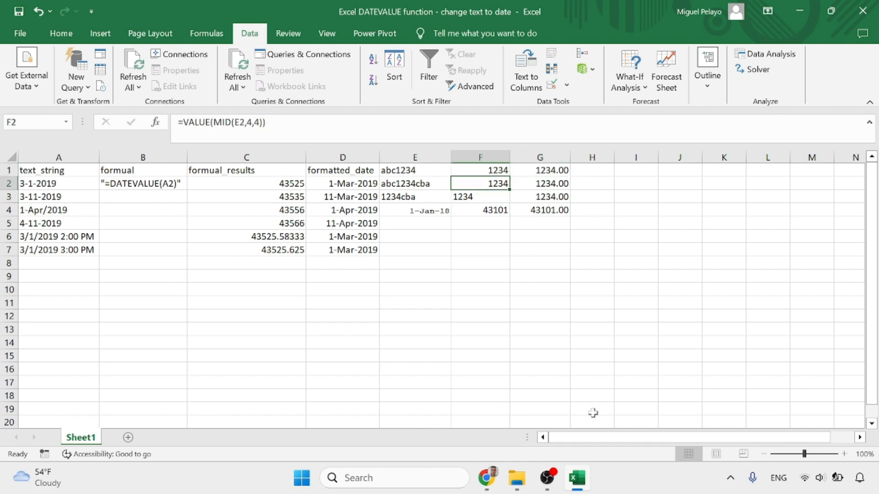
Switch to Chrome and read the article's section on changing an Excel string to a number with mathematic operations.
{"action": "left_click", "coordinate": [489, 483]}
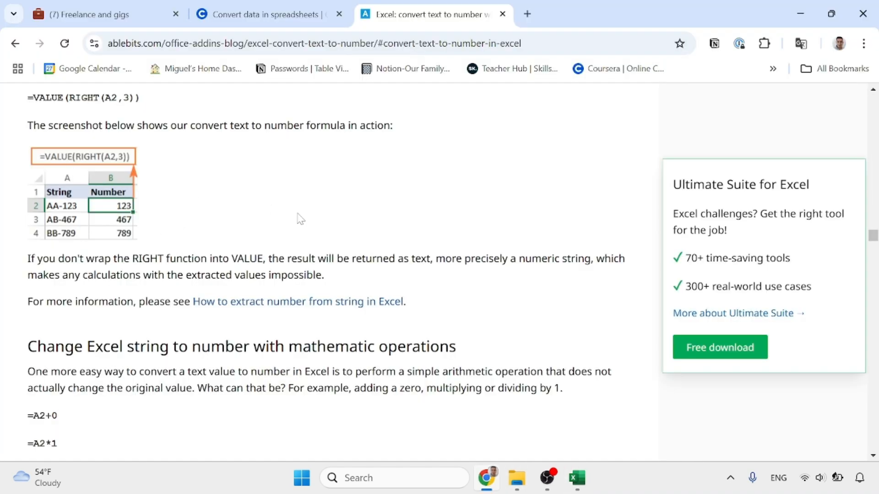
{"action": "scroll", "coordinate": [298, 219], "scroll_direction": "down", "scroll_amount": 3}
{"action": "scroll", "coordinate": [299, 219], "scroll_direction": "down", "scroll_amount": 1}
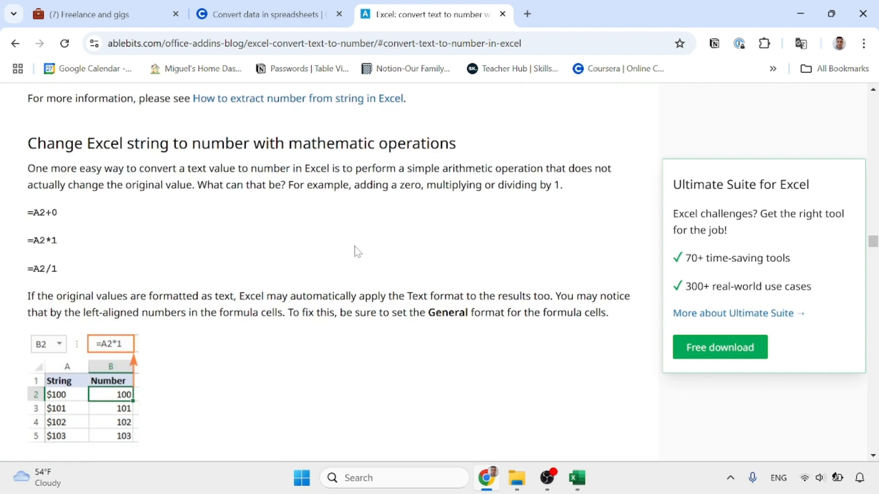
{"action": "scroll", "coordinate": [358, 252], "scroll_direction": "down", "scroll_amount": 1}
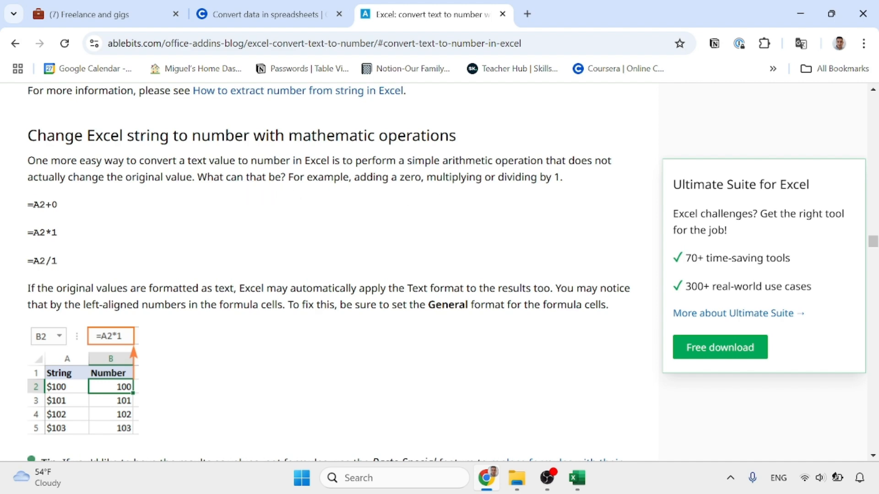
{"action": "scroll", "coordinate": [457, 204], "scroll_direction": "down", "scroll_amount": 2}
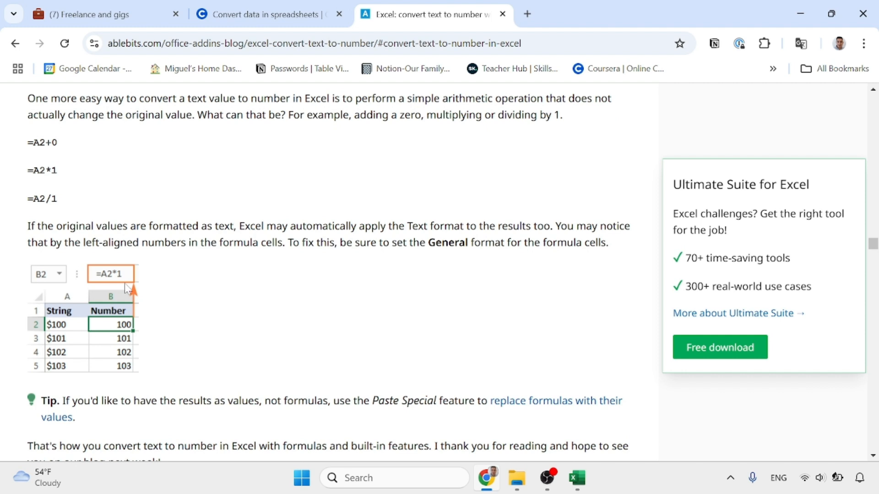
{"action": "scroll", "coordinate": [204, 327], "scroll_direction": "down", "scroll_amount": 1}
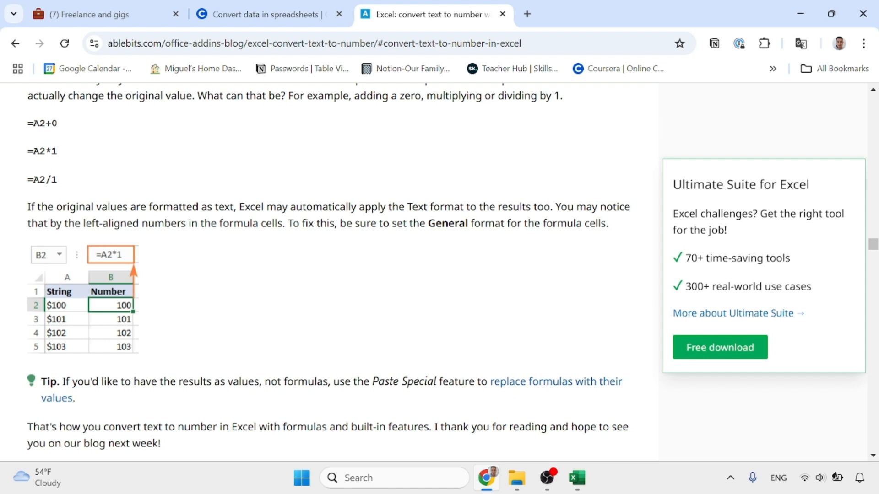
{"action": "left_click_drag", "start_coordinate": [49, 224], "coordinate": [197, 237]}
{"action": "left_click", "coordinate": [334, 242]}
{"action": "scroll", "coordinate": [400, 287], "scroll_direction": "down", "scroll_amount": 1}
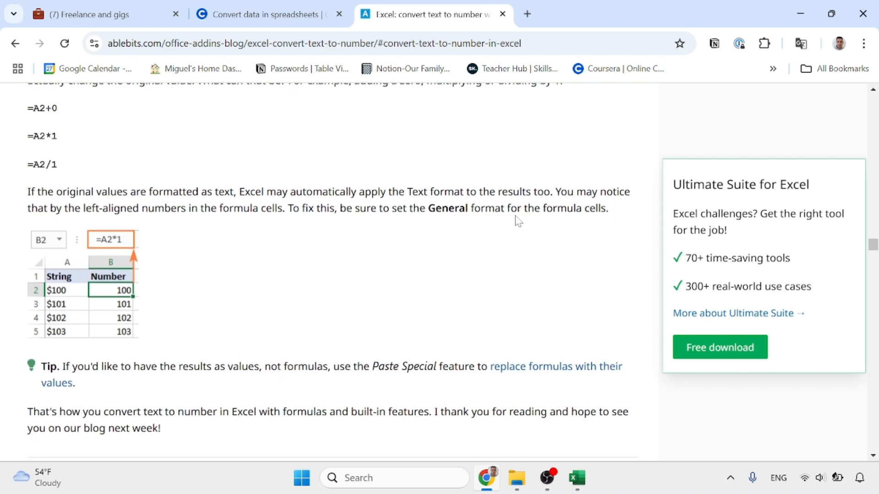
{"action": "scroll", "coordinate": [220, 316], "scroll_direction": "down", "scroll_amount": 2}
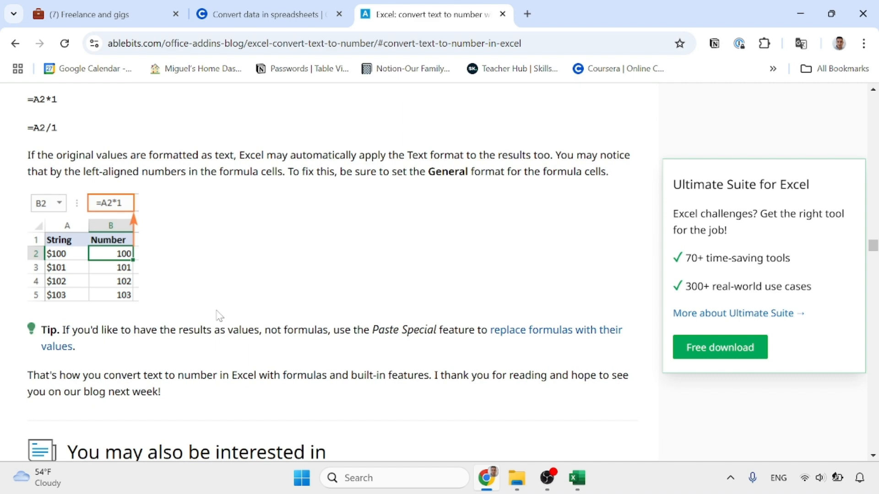
Return to Excel and delete column G from the sheet.
{"action": "left_click", "coordinate": [577, 478]}
{"action": "left_click", "coordinate": [540, 157]}
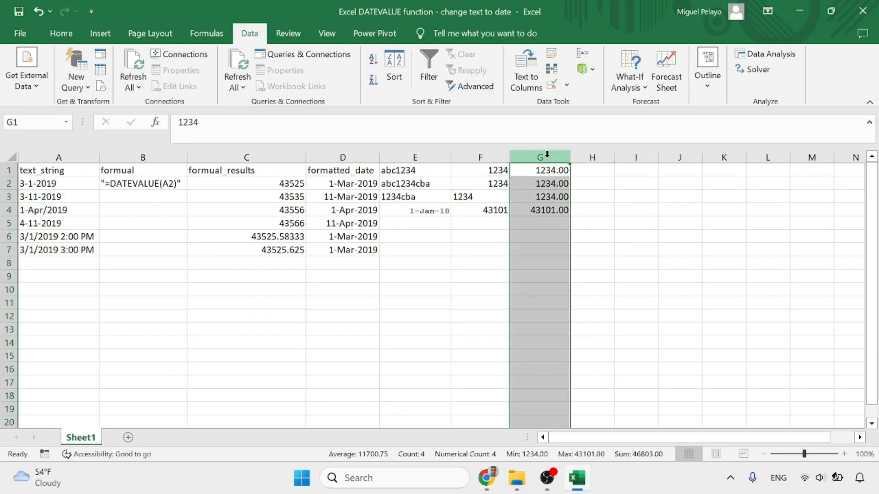
{"action": "left_click", "coordinate": [20, 33]}
{"action": "key", "text": "Escape"}
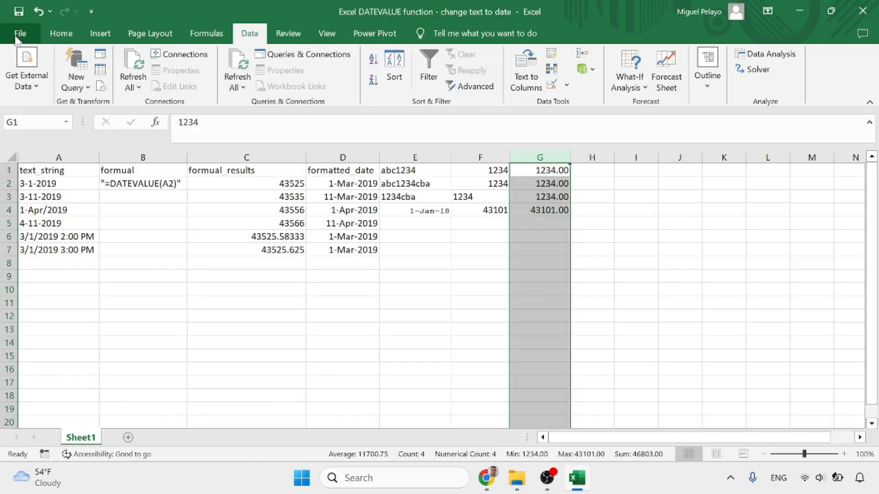
{"action": "left_click", "coordinate": [61, 33]}
{"action": "left_click", "coordinate": [685, 76]}
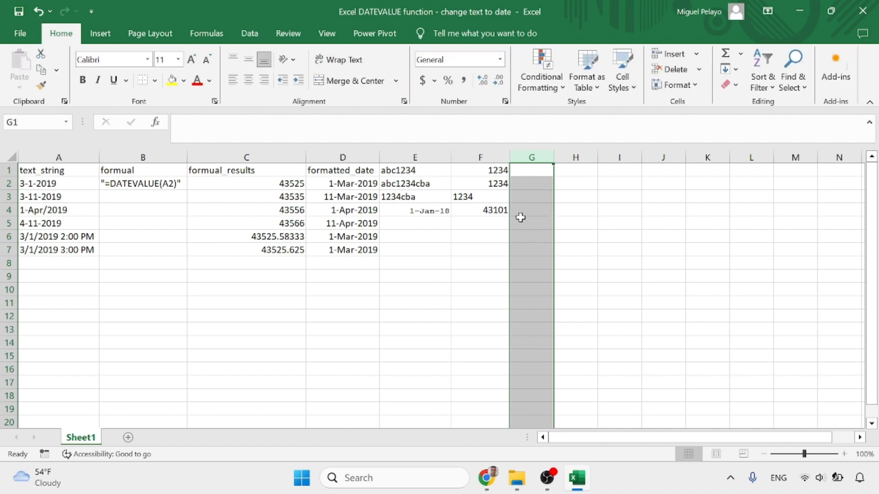
Enter the formula =F3*1 in cell G3 to convert the text in F3 to a number.
{"action": "left_click", "coordinate": [531, 196]}
{"action": "type", "text": "="}
{"action": "left_click", "coordinate": [481, 197]}
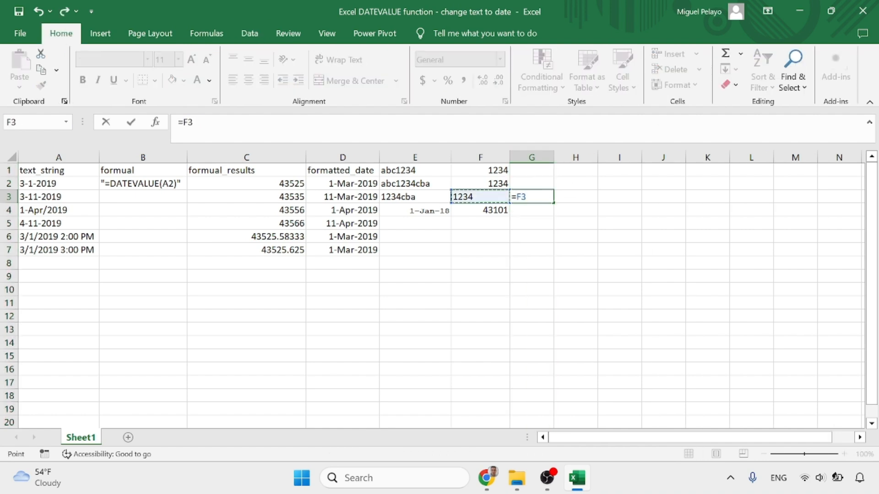
{"action": "type", "text": "*1"}
{"action": "key", "text": "Return"}
{"action": "key", "text": "Up"}
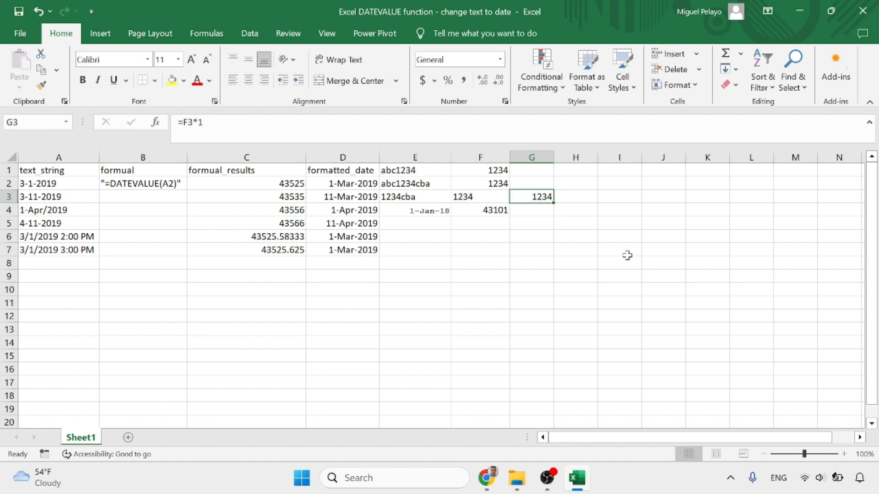
Switch to Chrome and read the article's tip on replacing formulas with values using Paste Special.
{"action": "left_click", "coordinate": [487, 478]}
{"action": "scroll", "coordinate": [149, 293], "scroll_direction": "down", "scroll_amount": 1}
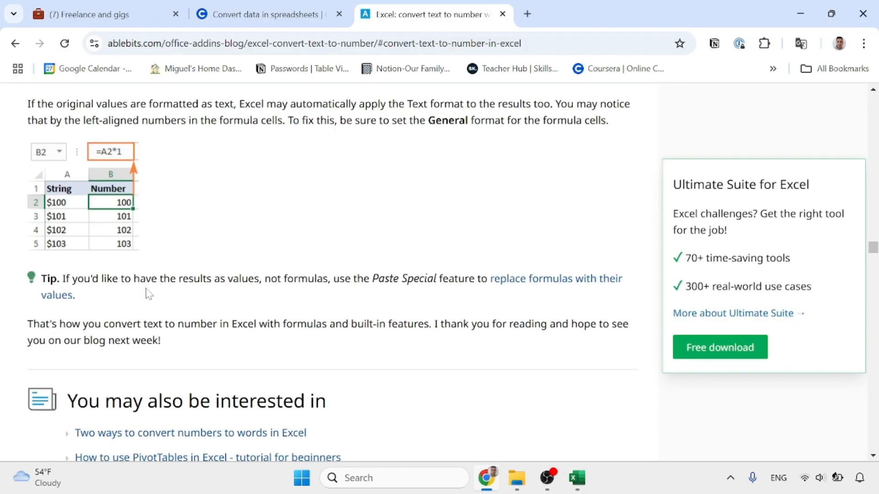